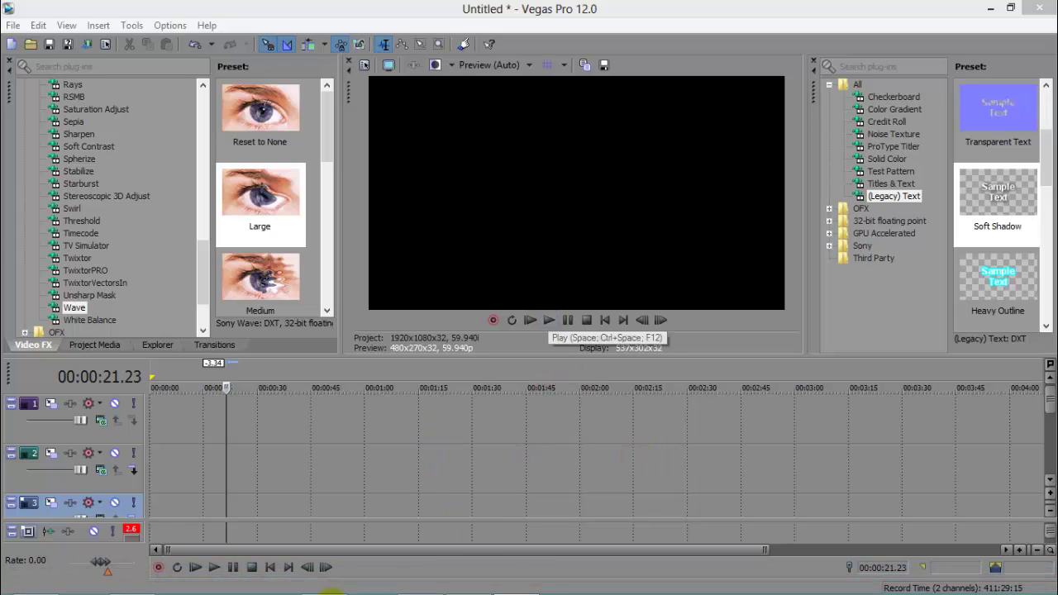
Briefly bring up the file browser and a Twitter window, then return to the editor
left_click(35, 578)
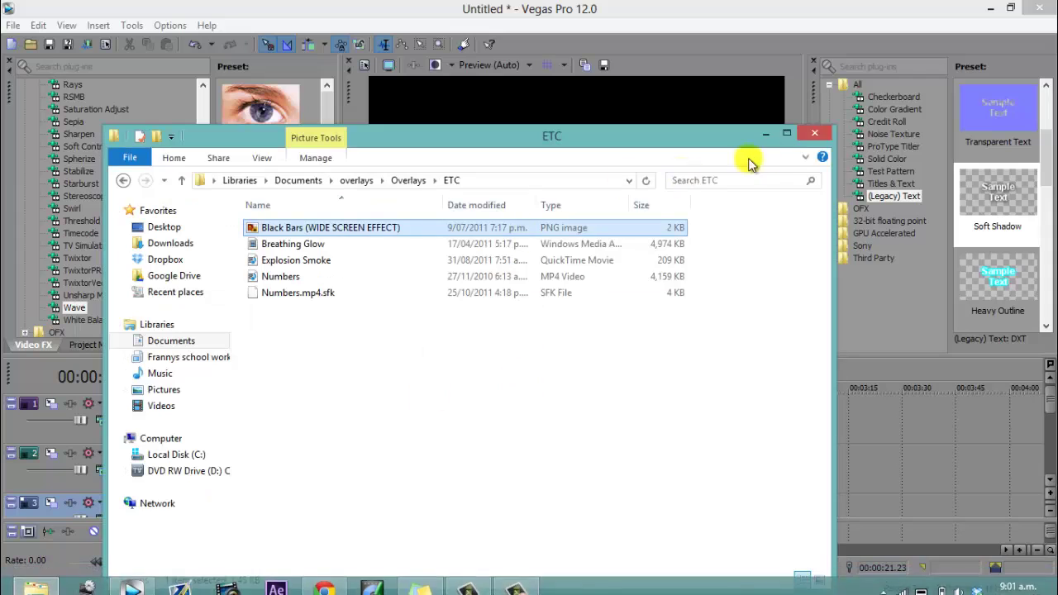
left_click(763, 137)
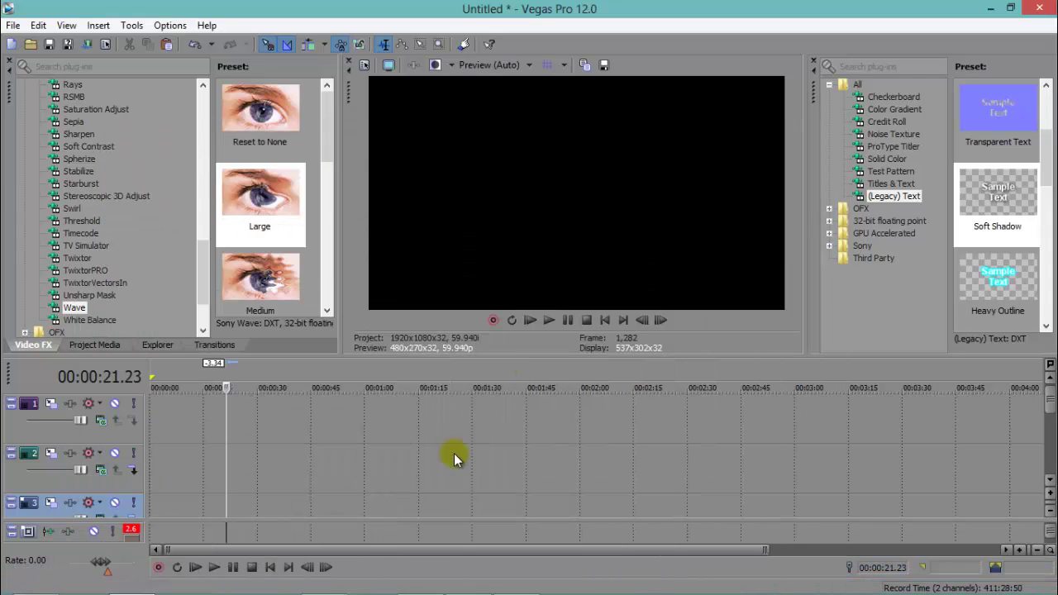
scroll(217, 415, "down", 3)
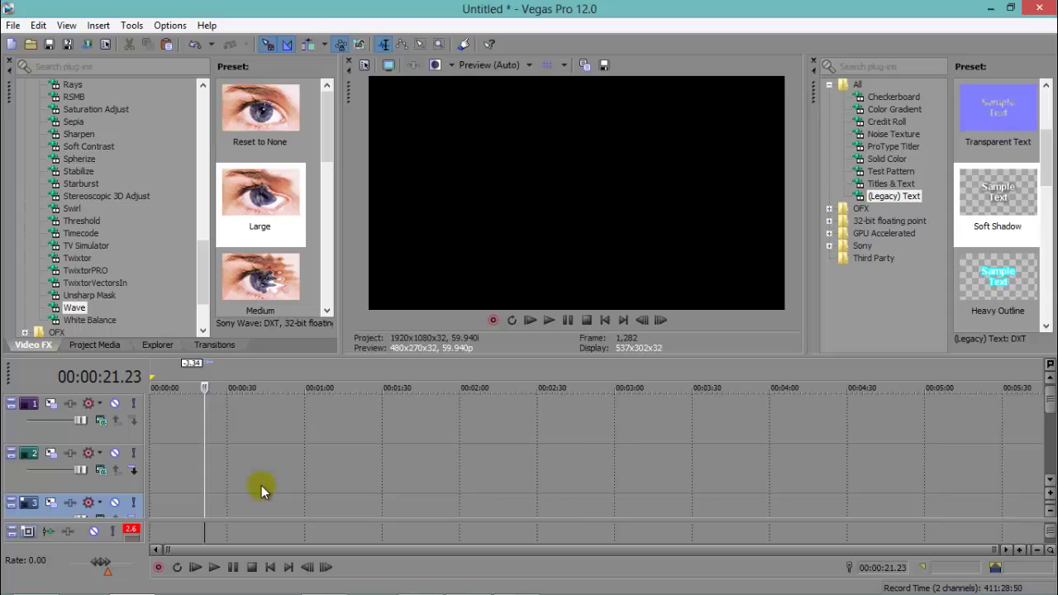
scroll(292, 482, "up", 1)
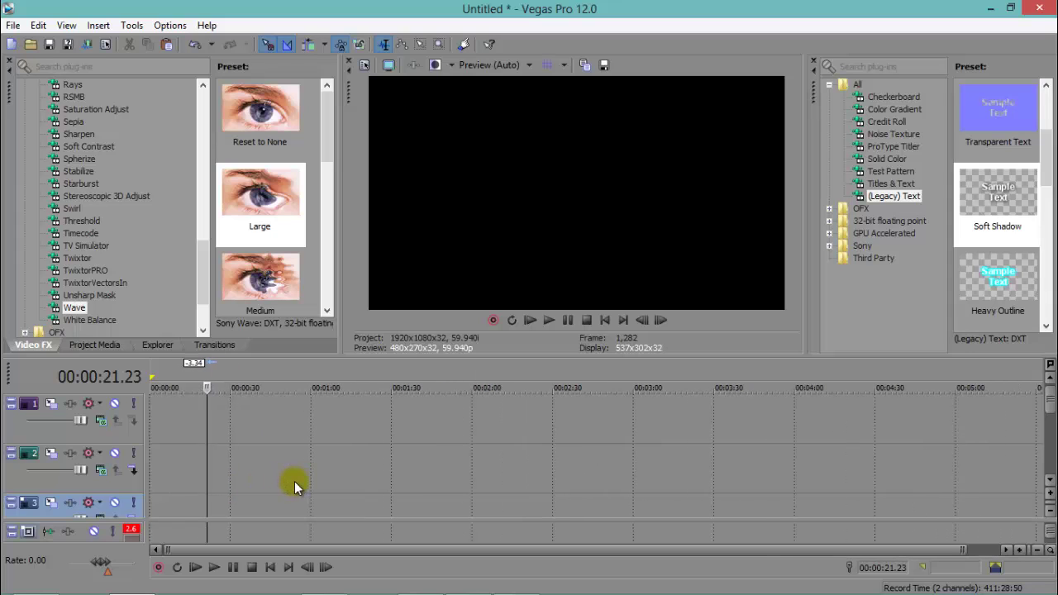
mouse_move(308, 588)
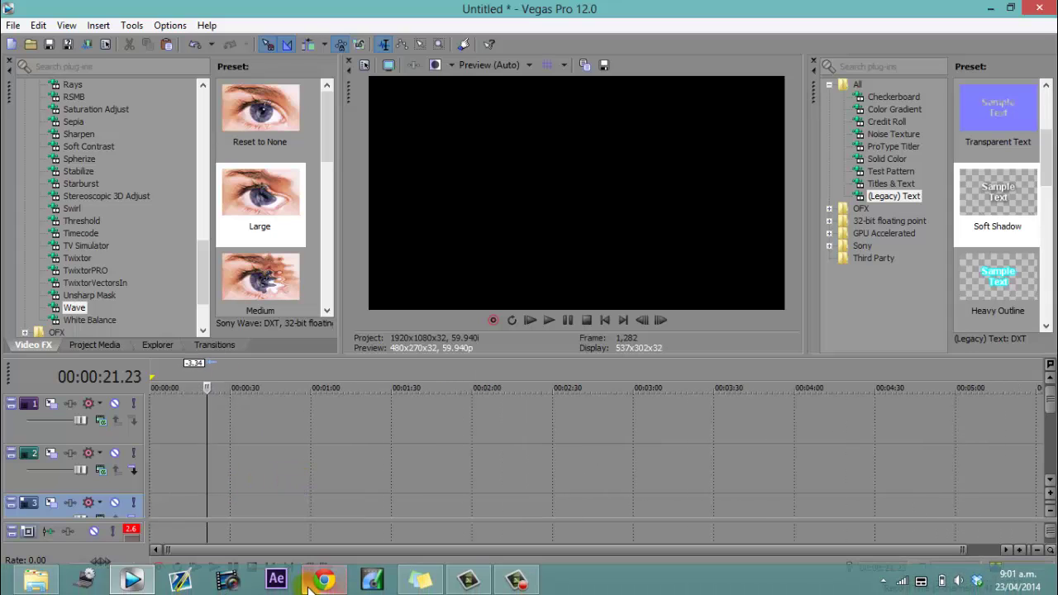
left_click(402, 451)
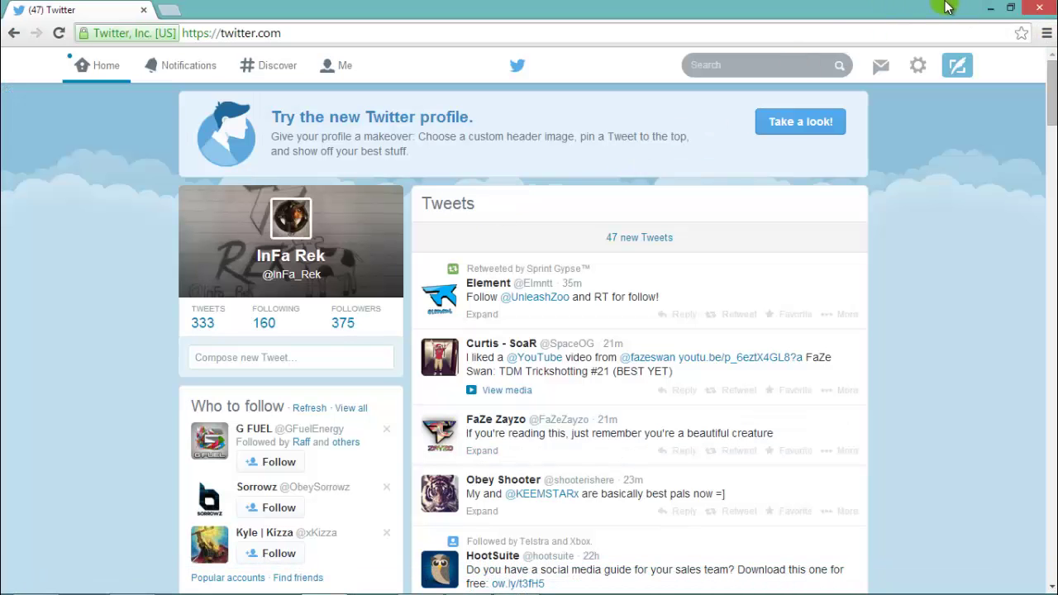
left_click(992, 7)
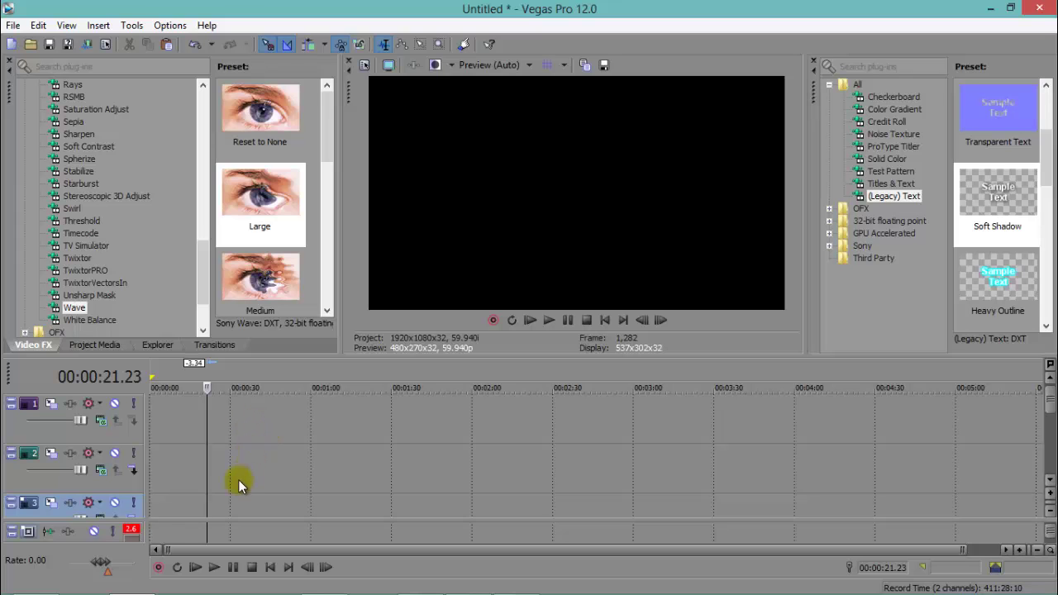
Browse the Videos library folders in File Explorer and open the Arfy and Swogg folder
mouse_move(163, 593)
left_click(29, 582)
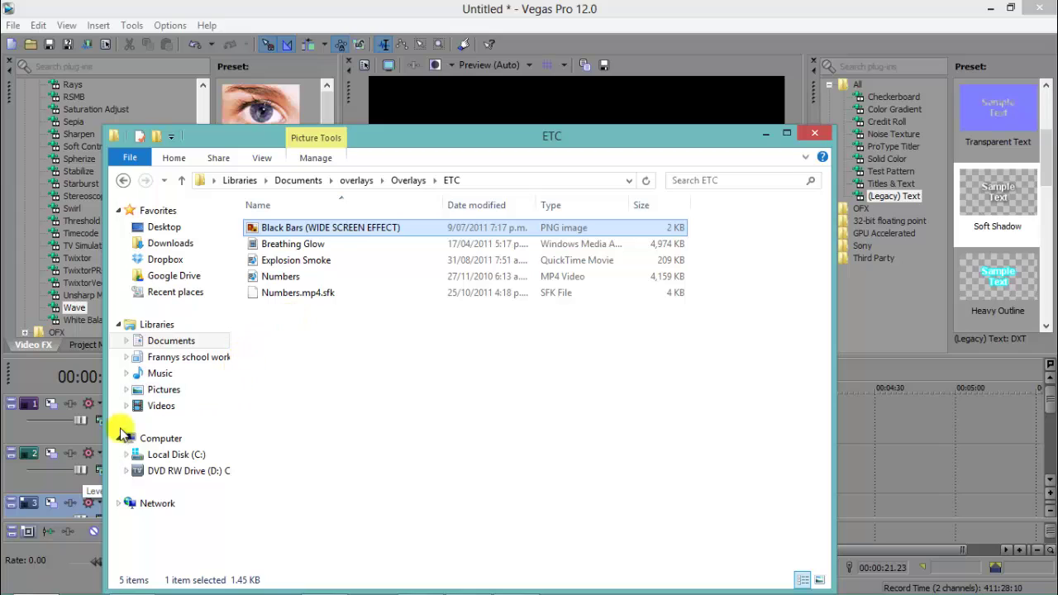
left_click(159, 406)
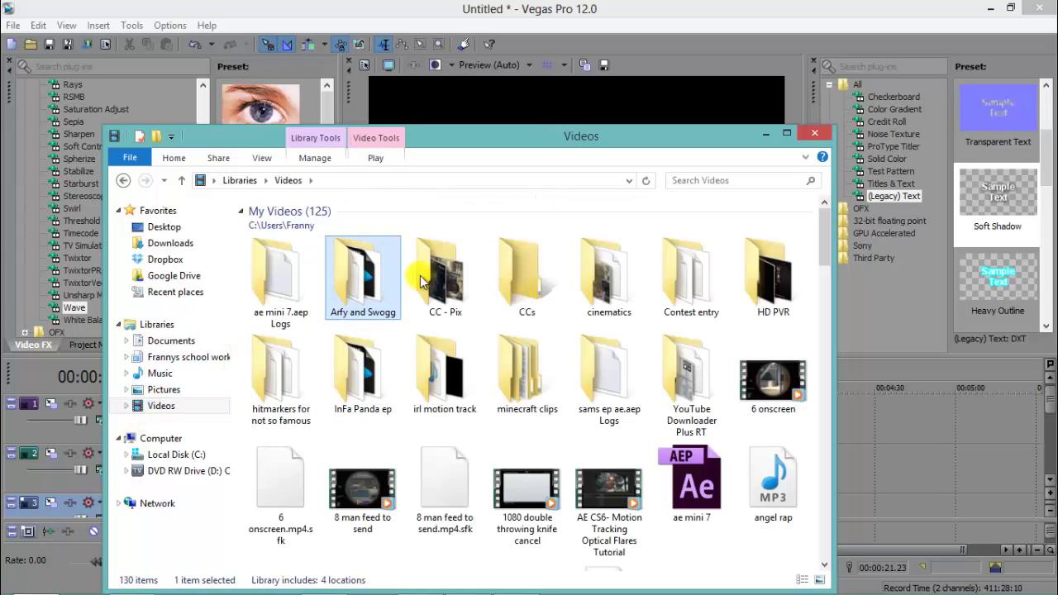
left_click(436, 276)
left_click(479, 389)
left_click(529, 382)
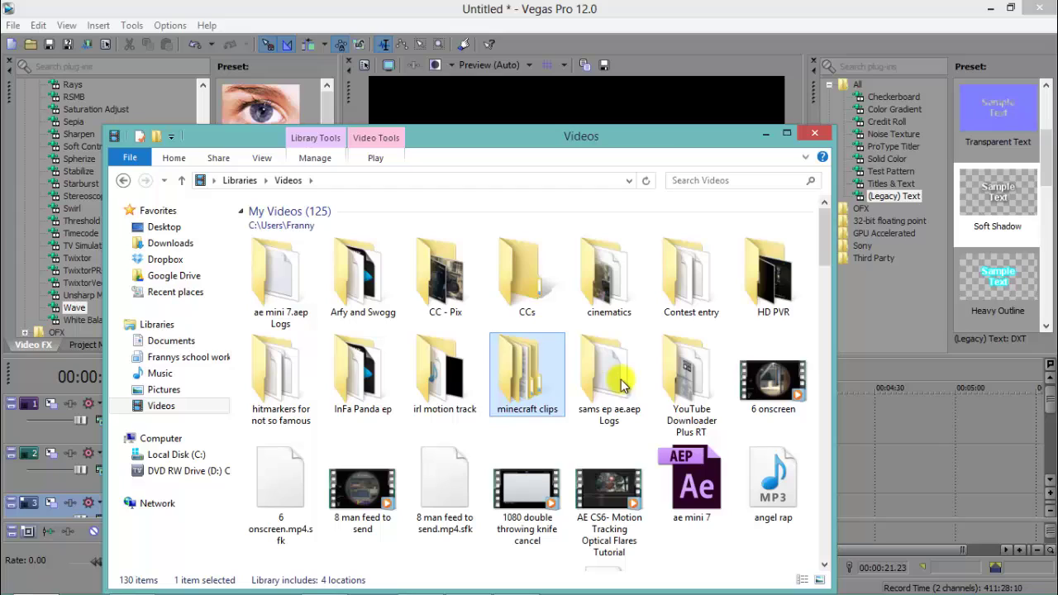
left_click(691, 382)
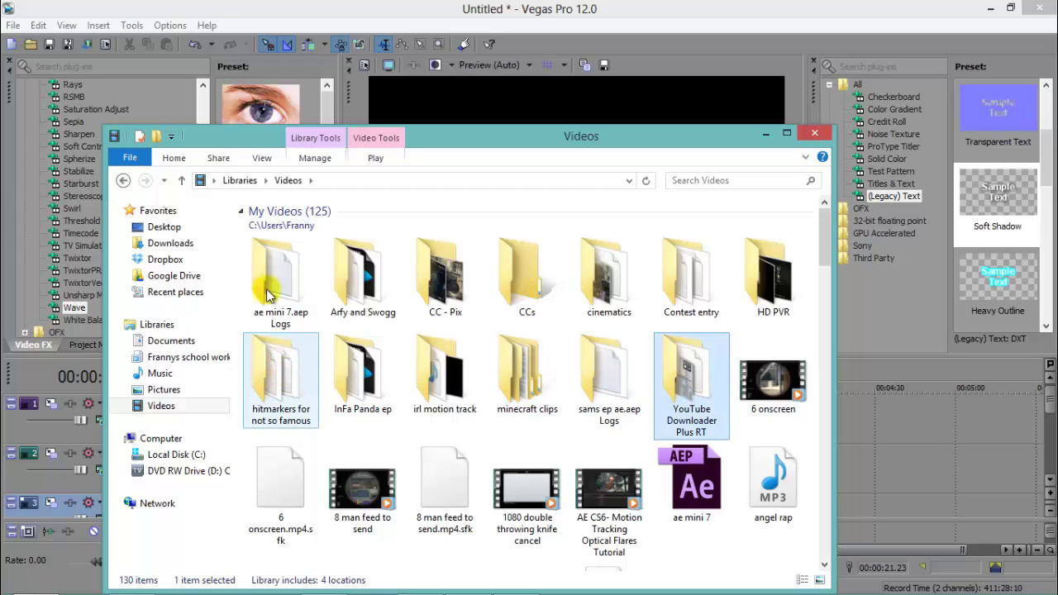
left_click(279, 282)
left_click(383, 272)
left_click(447, 282)
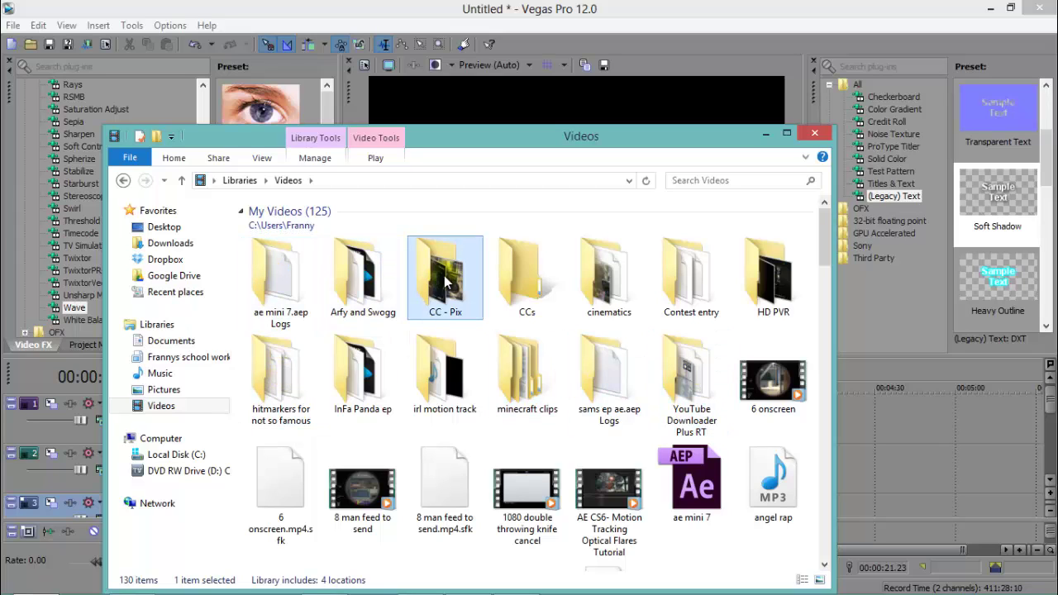
left_click(364, 281)
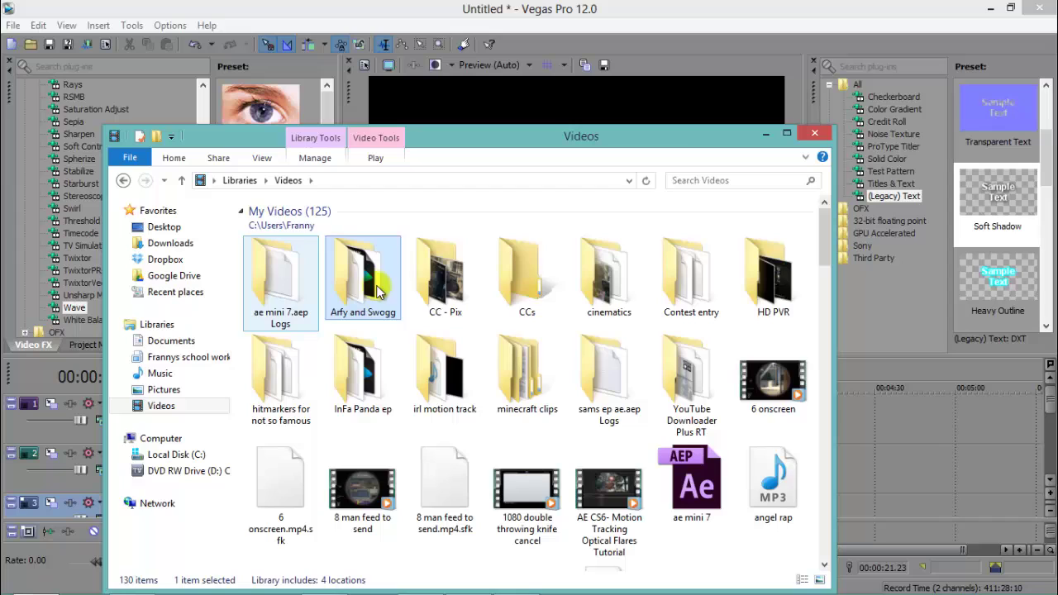
double_click(376, 290)
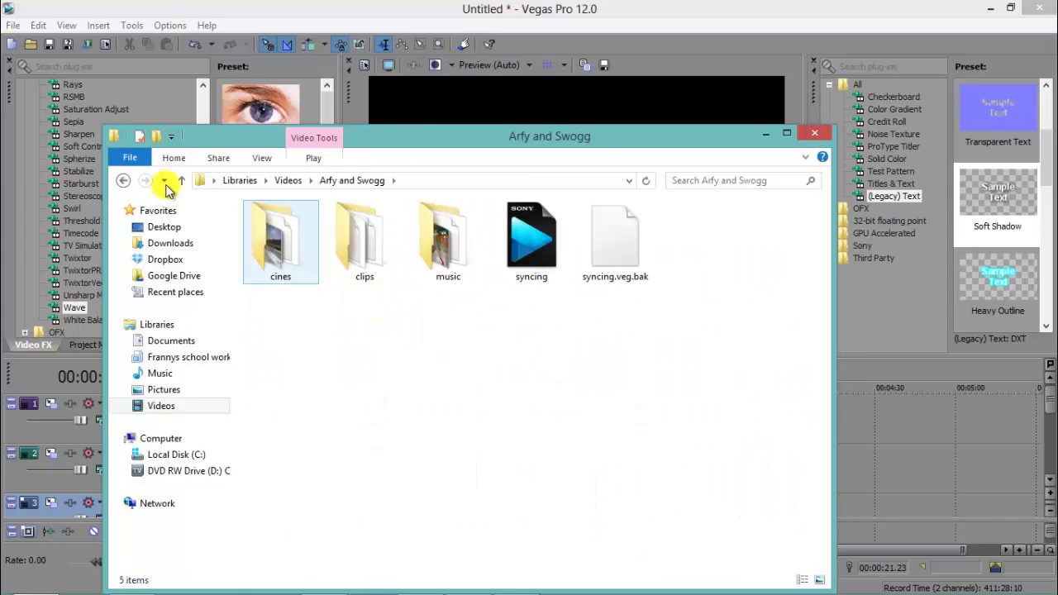
Go back to the Videos library and scroll through it to locate dd_2
left_click(123, 182)
left_click(123, 181)
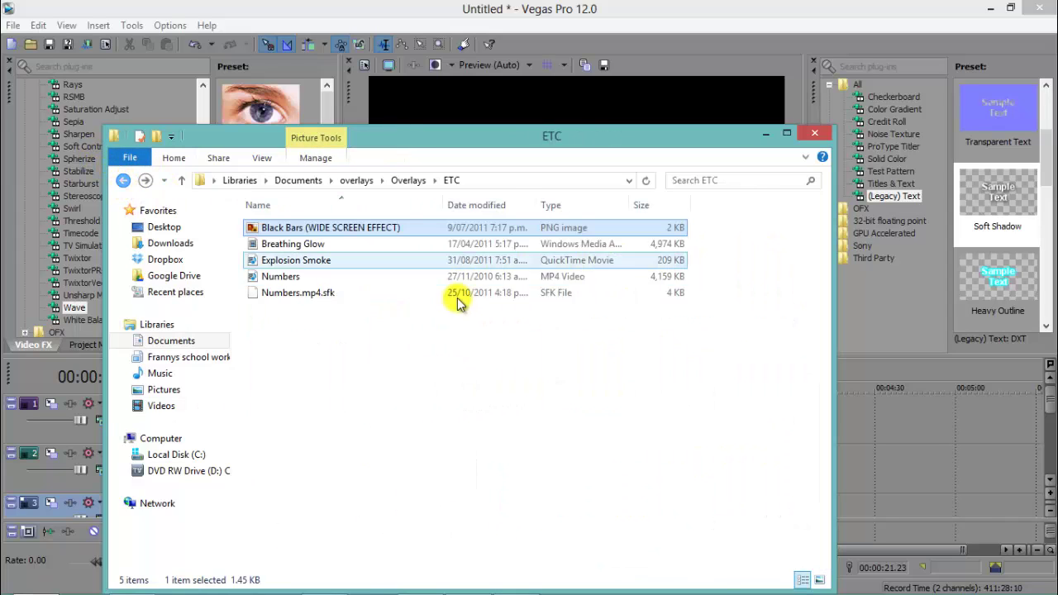
left_click(213, 405)
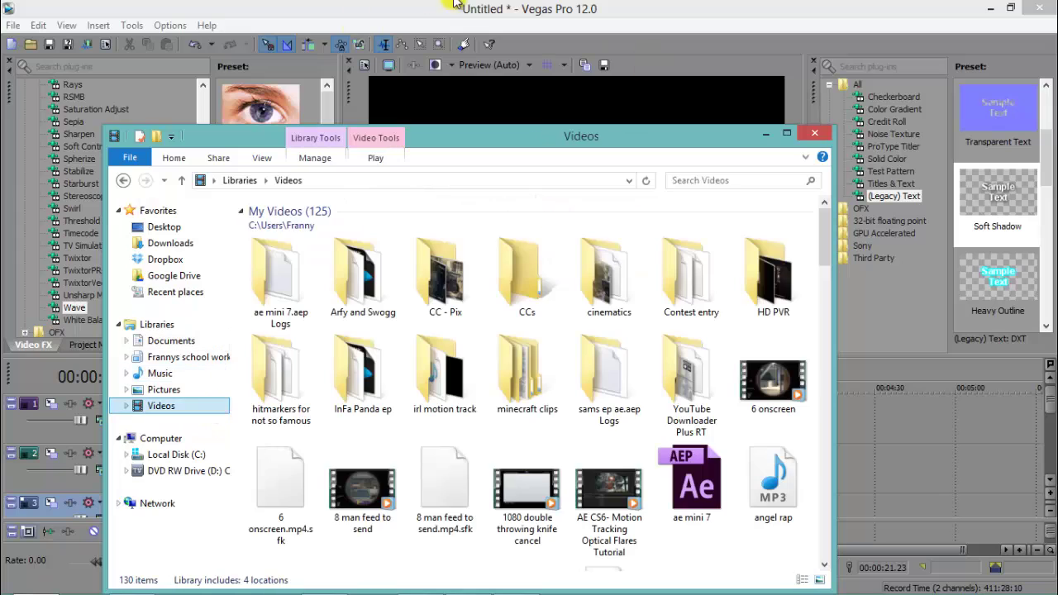
left_click(428, 363)
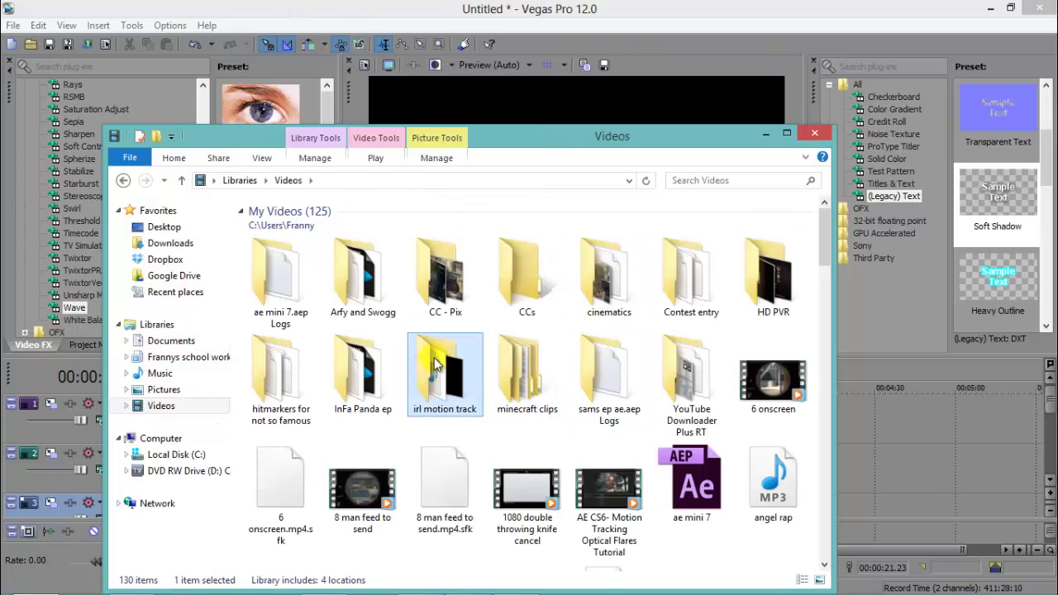
scroll(526, 394, "down", 3)
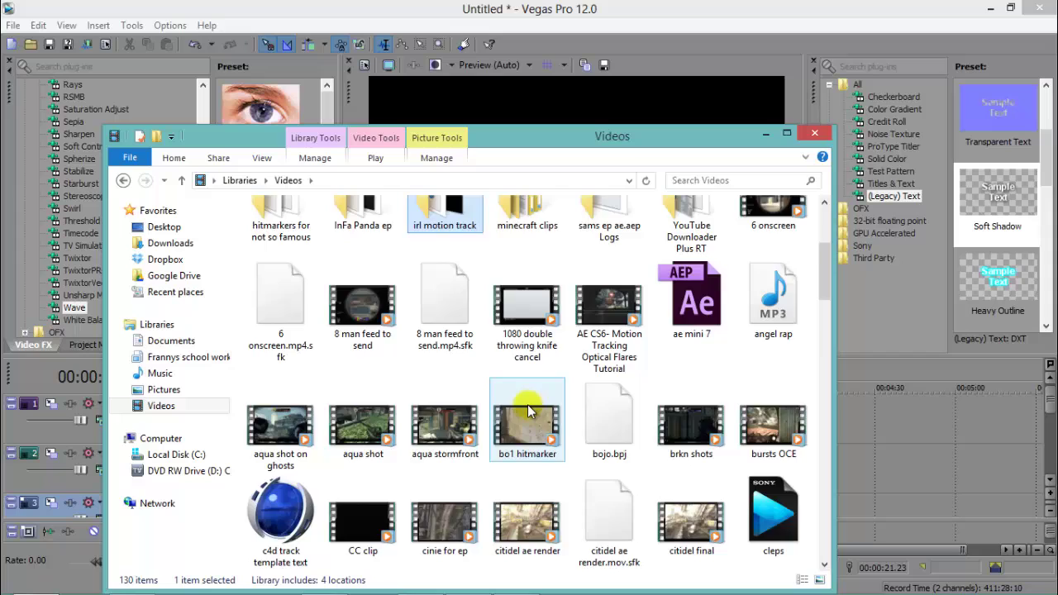
scroll(521, 397, "down", 5)
scroll(509, 405, "up", 3)
Drag dd_2 onto track 2 and accept the project video settings prompt
left_click_drag(438, 426, 896, 510)
left_click(650, 251)
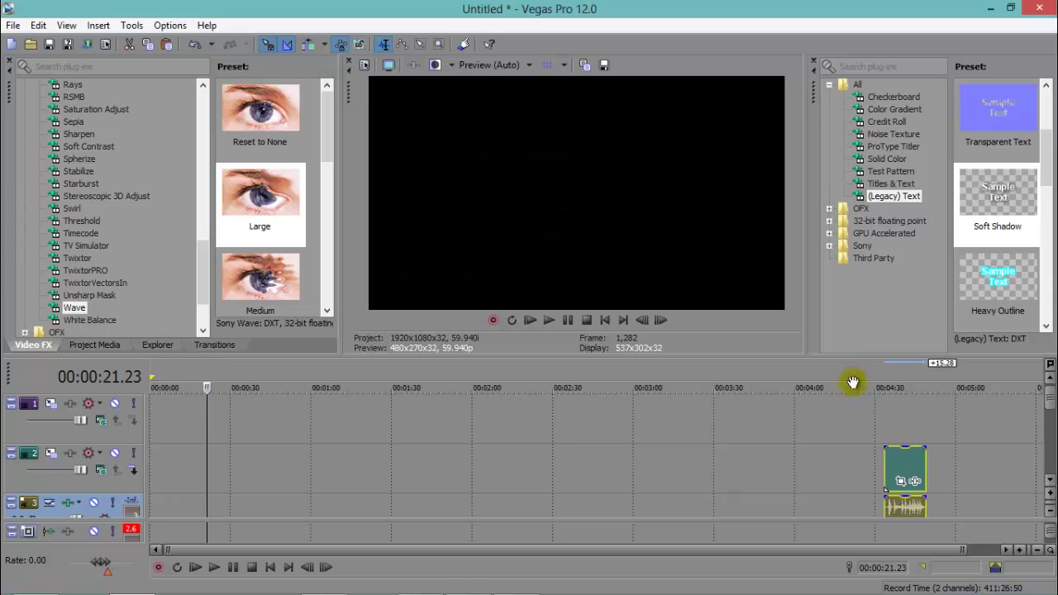
left_click(909, 505)
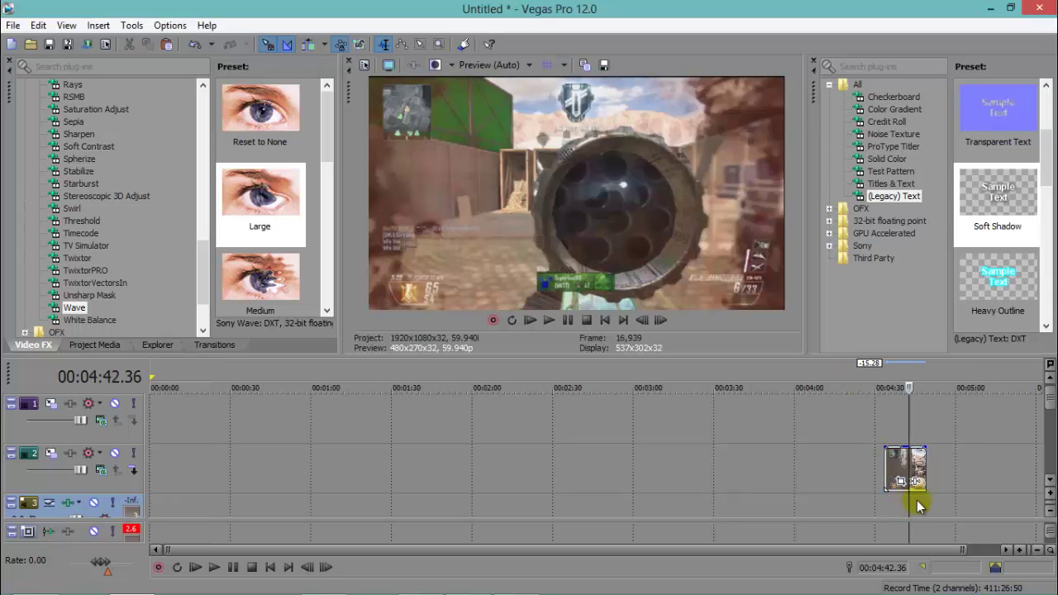
Move the dd_2 event earlier to about 1:00 on track 2
left_click_drag(867, 459, 364, 459)
left_click(373, 460)
mouse_move(208, 587)
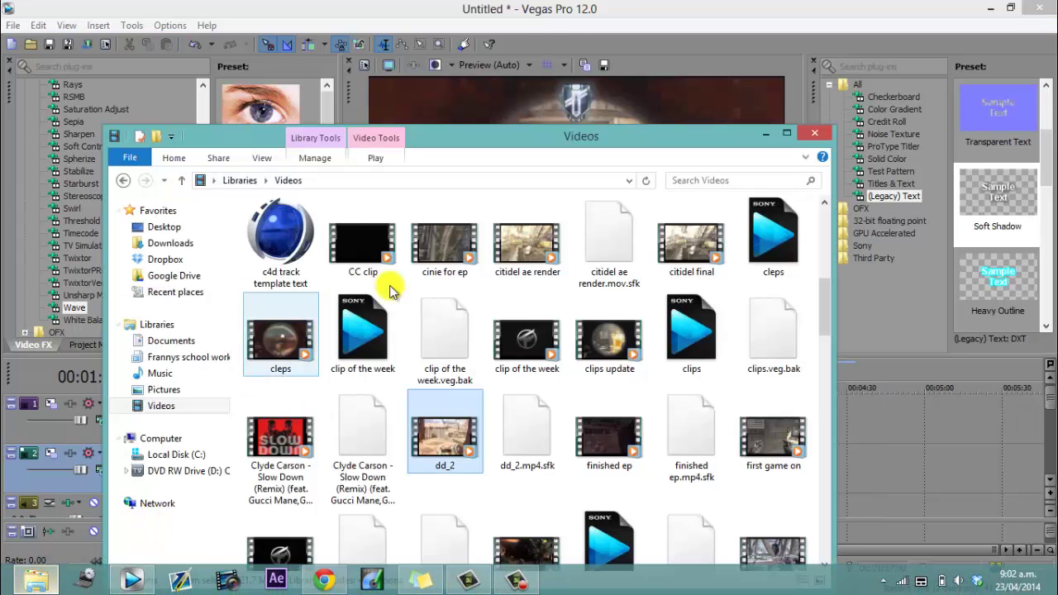
Bring up the Videos library and look through its project and video files
left_click(36, 581)
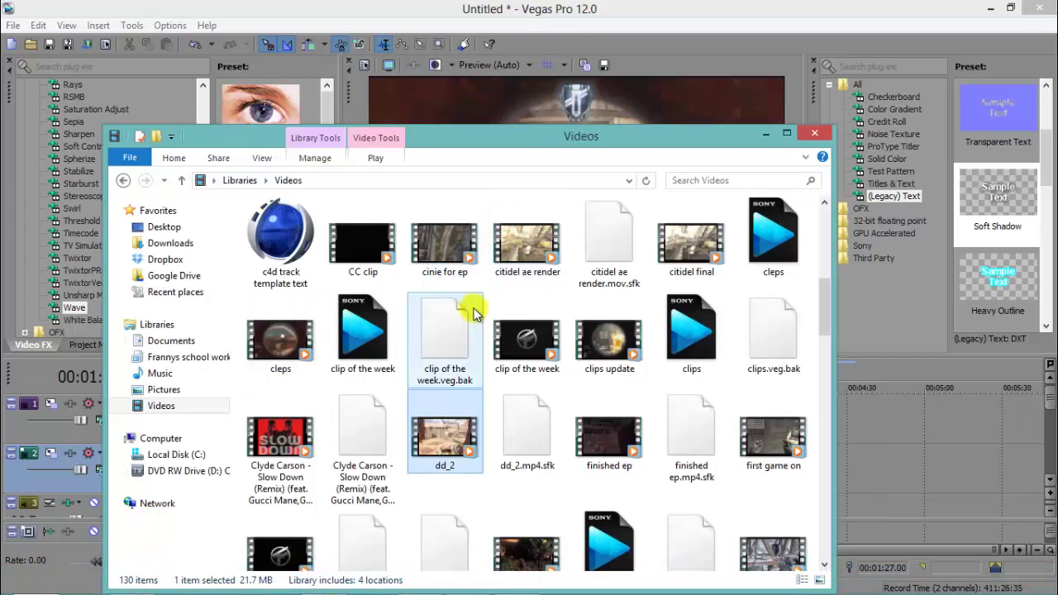
left_click(445, 339)
left_click(693, 357)
scroll(653, 379, "down", 5)
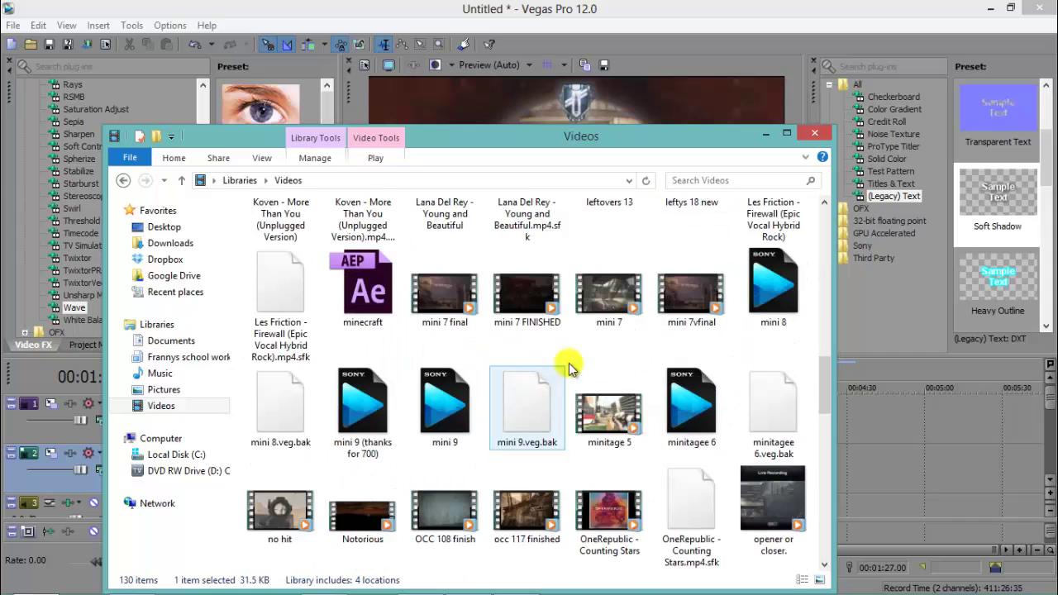
scroll(577, 397, "down", 2)
left_click(594, 318)
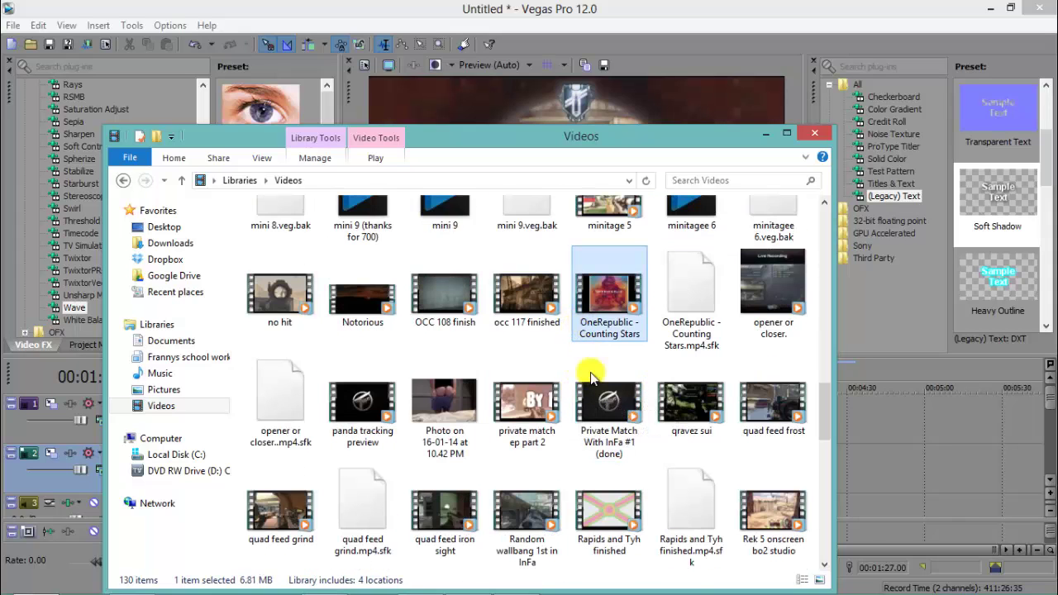
left_click(613, 402)
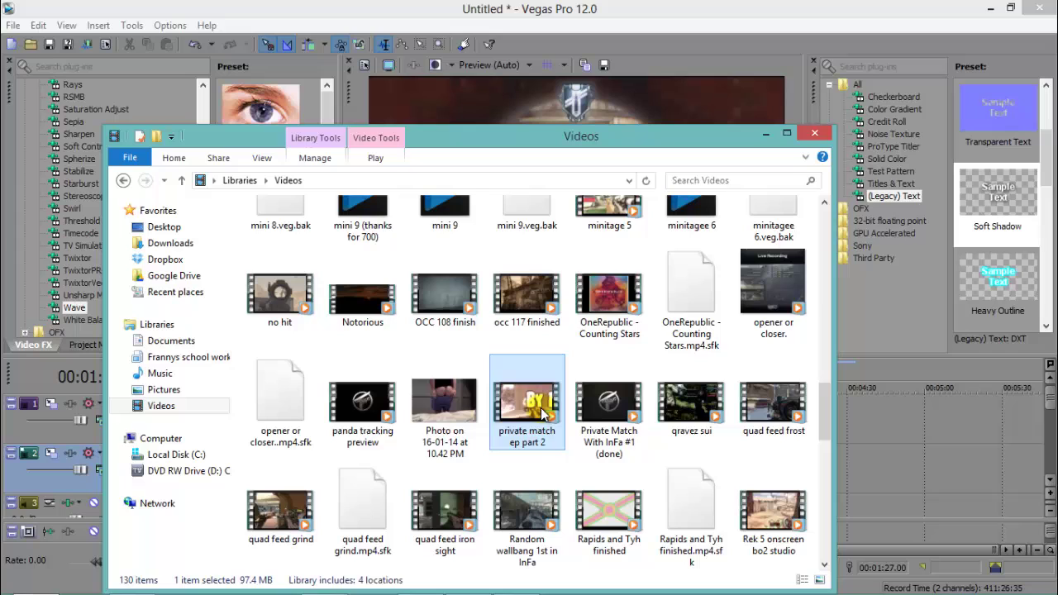
left_click(610, 314)
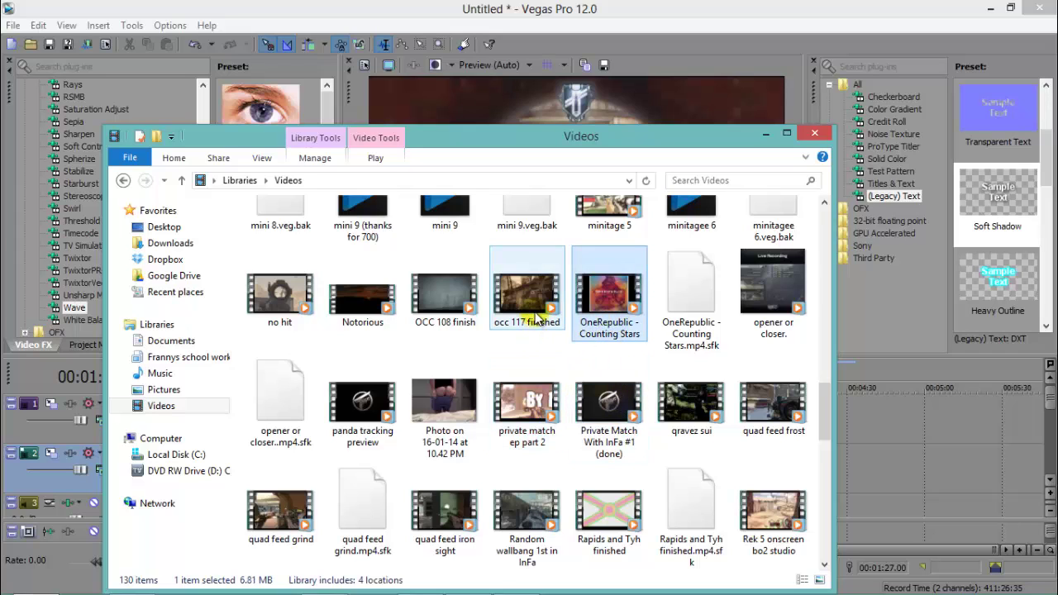
left_click(532, 327)
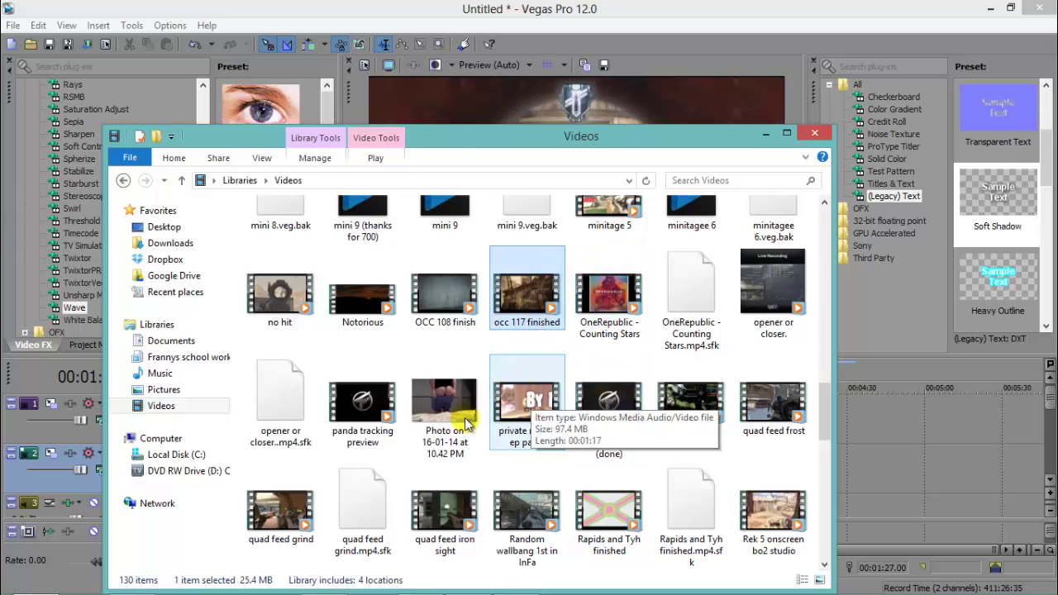
left_click(444, 405)
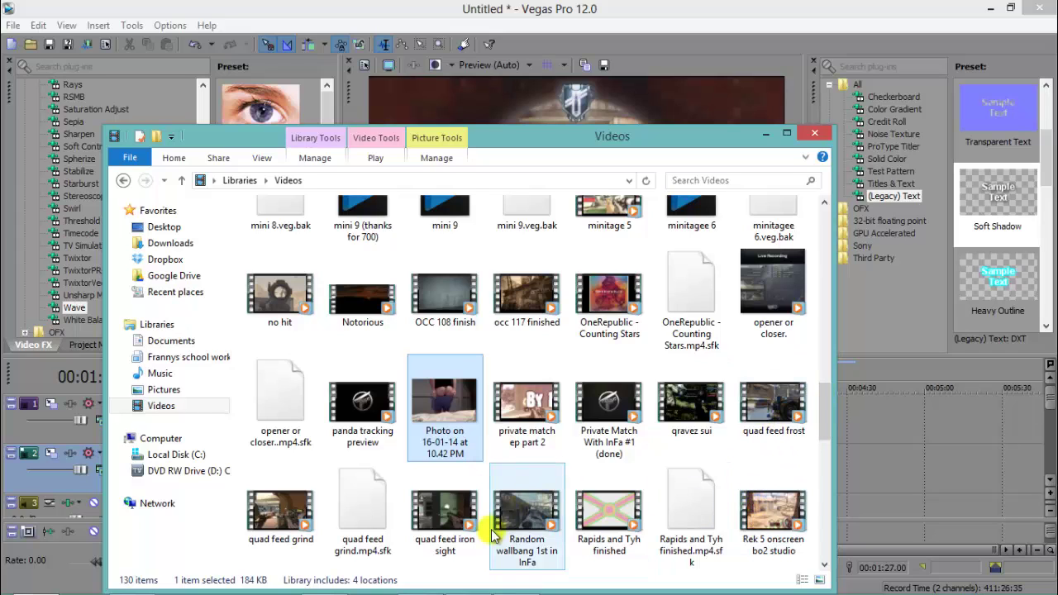
Add another gameplay clip to the timeline after dd_2
left_click_drag(460, 517, 419, 453)
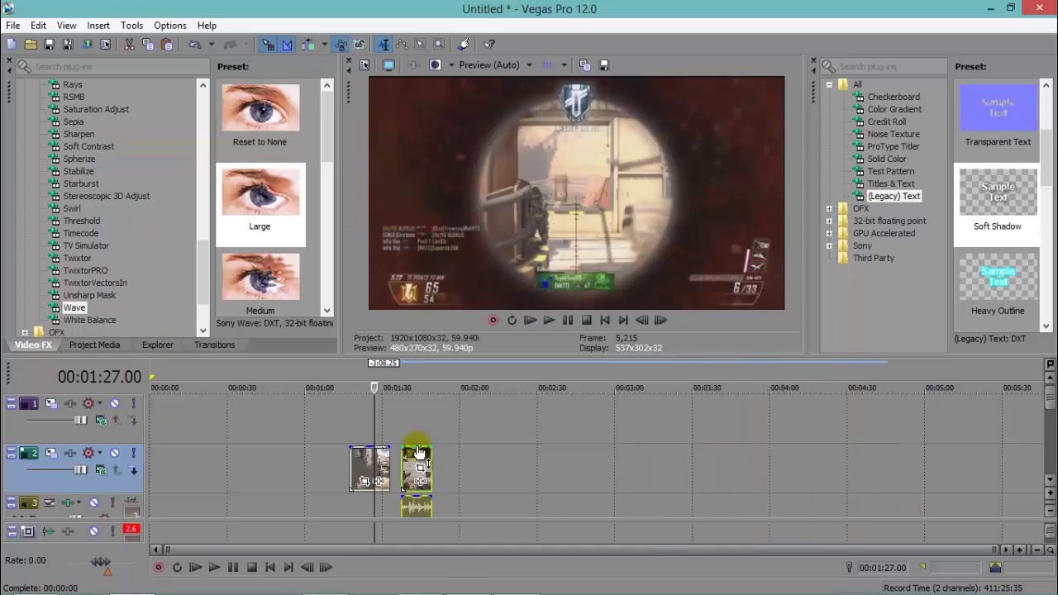
left_click(353, 460)
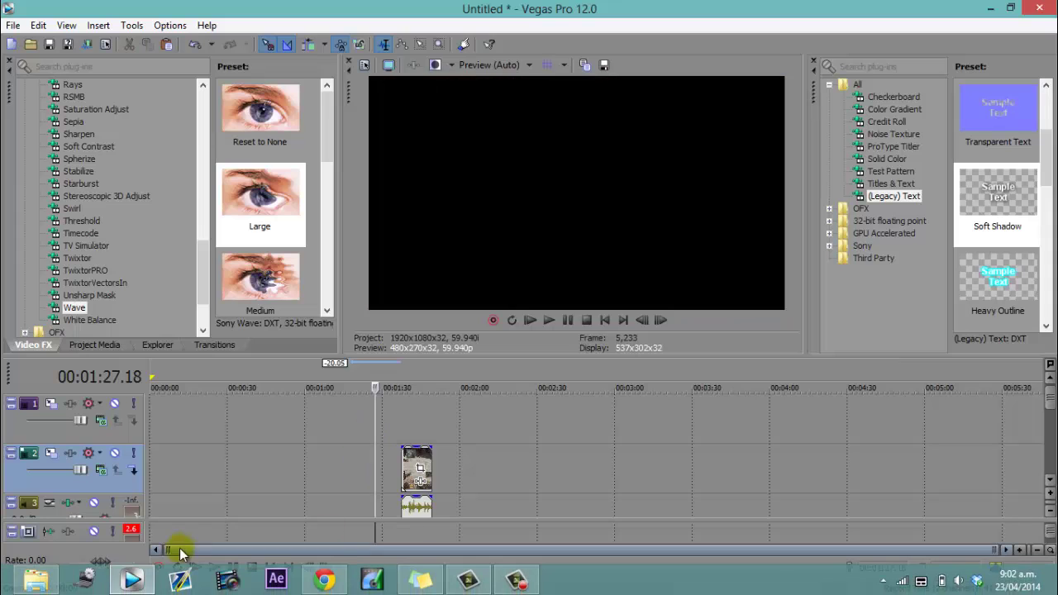
left_click(35, 579)
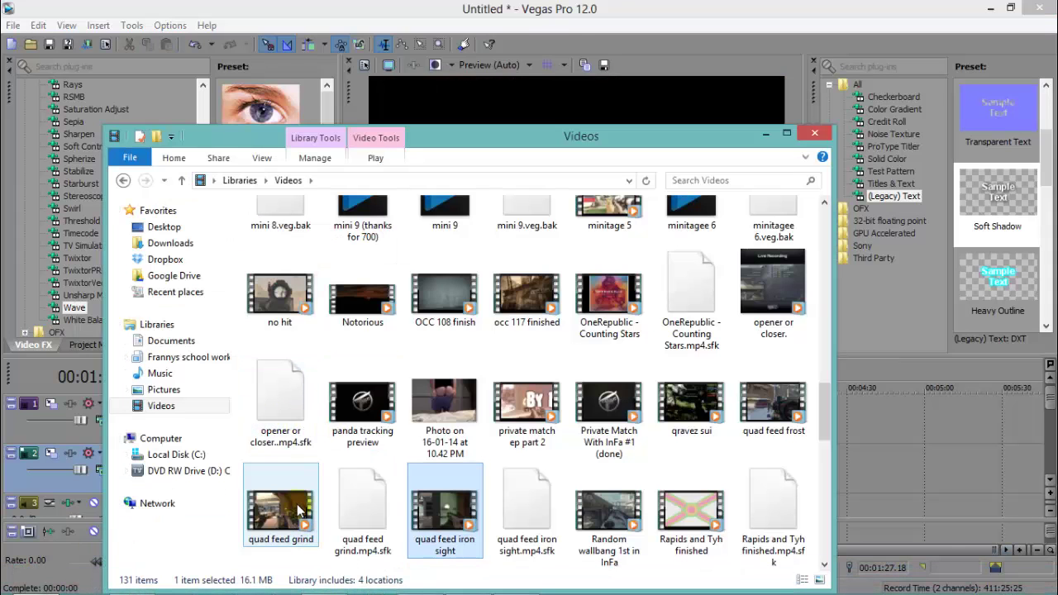
Add quad feed grind near the start, move the other clip to ~0:25, nudge quad feed grind ~2.5 s later
left_click_drag(304, 511, 176, 461)
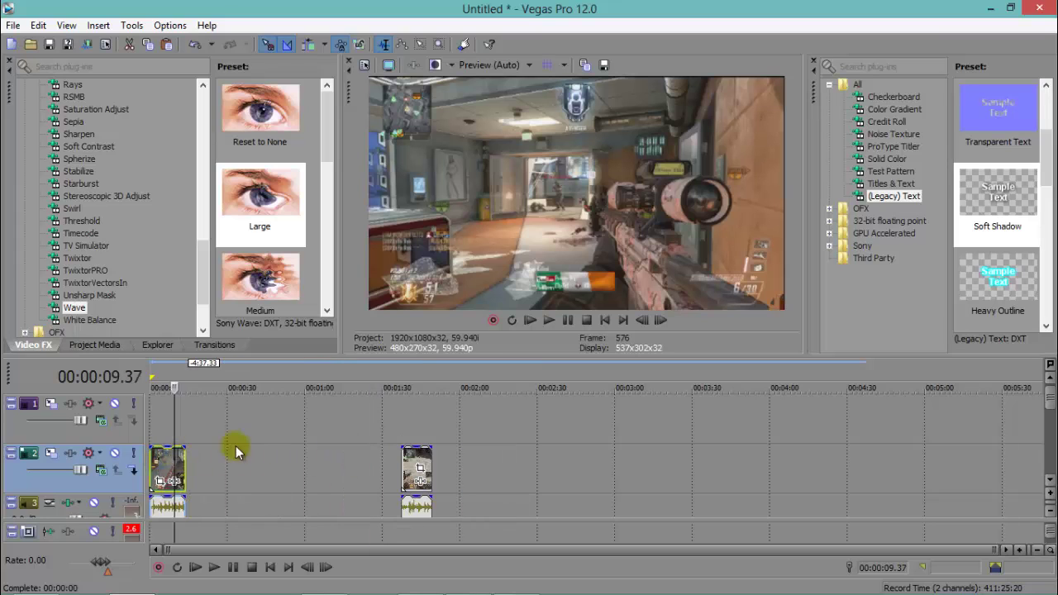
left_click_drag(412, 466, 228, 465)
scroll(211, 467, "up", 4)
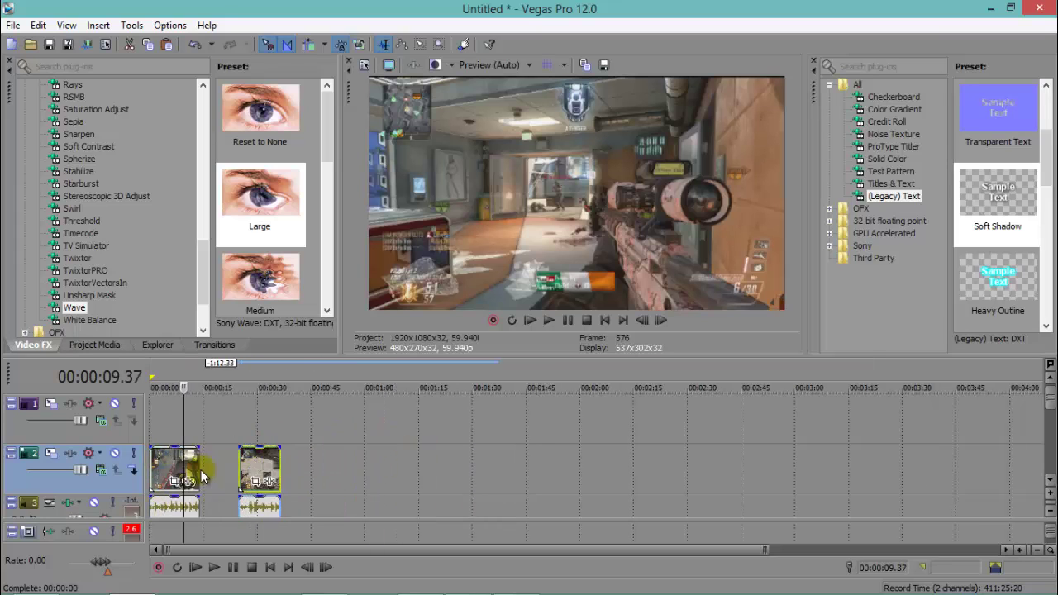
left_click(153, 478)
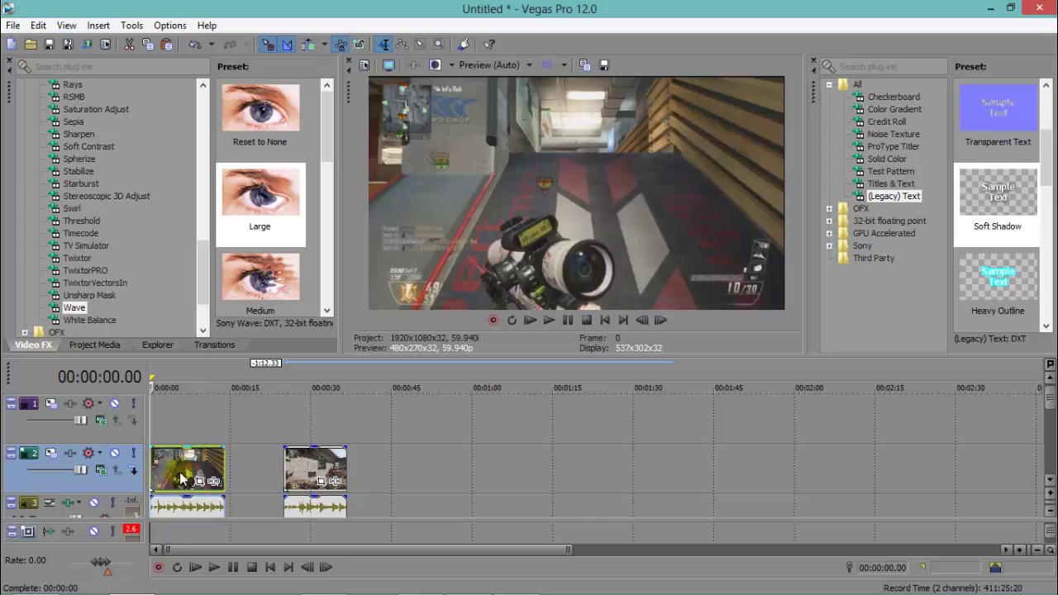
left_click_drag(182, 482, 196, 515)
left_click(193, 478)
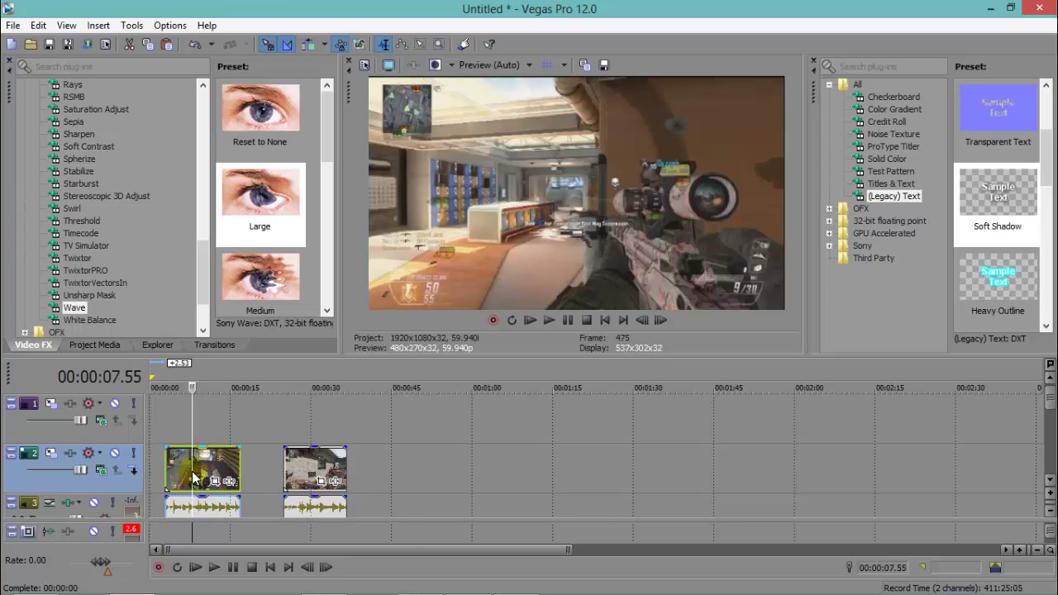
Turn off Maintain aspect ratio in the quad feed grind clip's properties
right_click(192, 478)
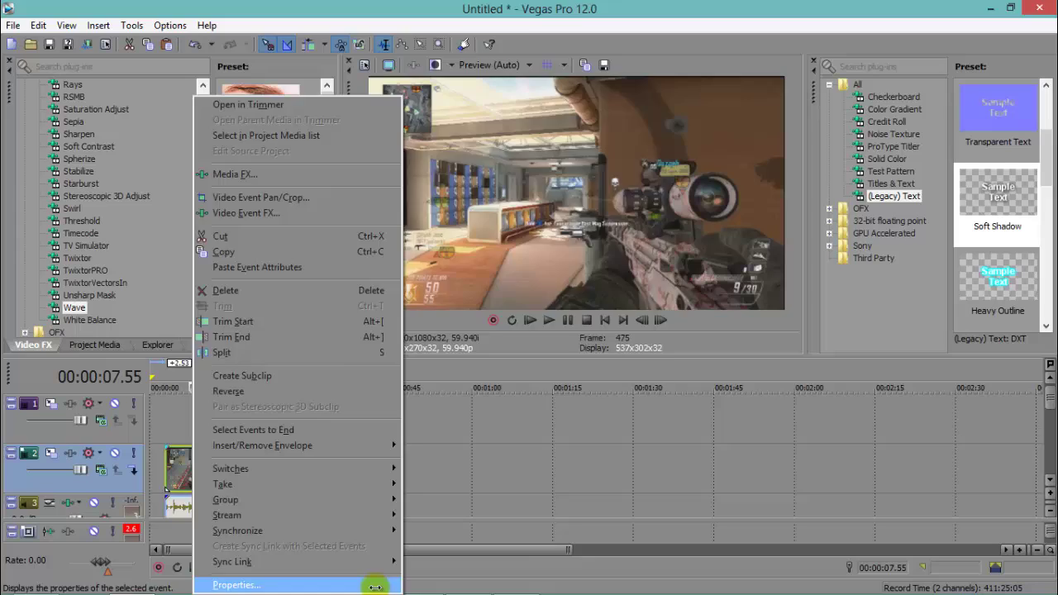
left_click(376, 586)
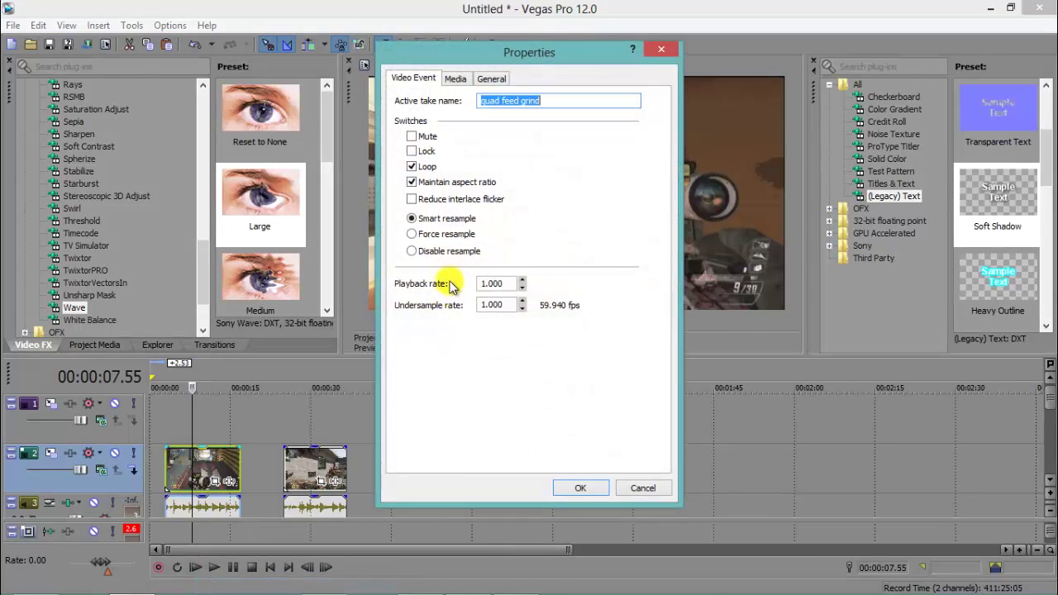
left_click(462, 185)
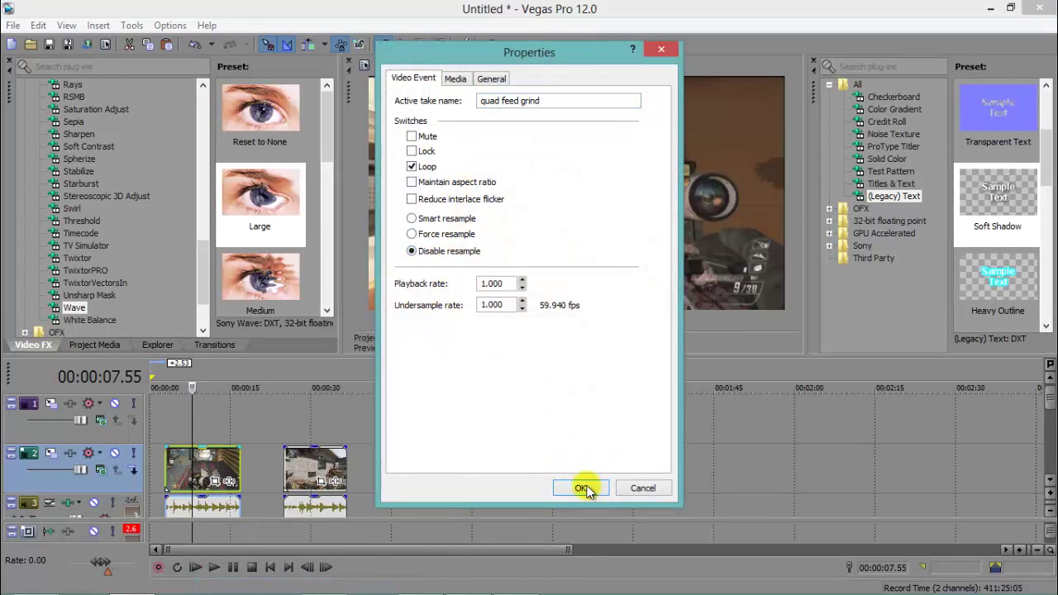
left_click(582, 489)
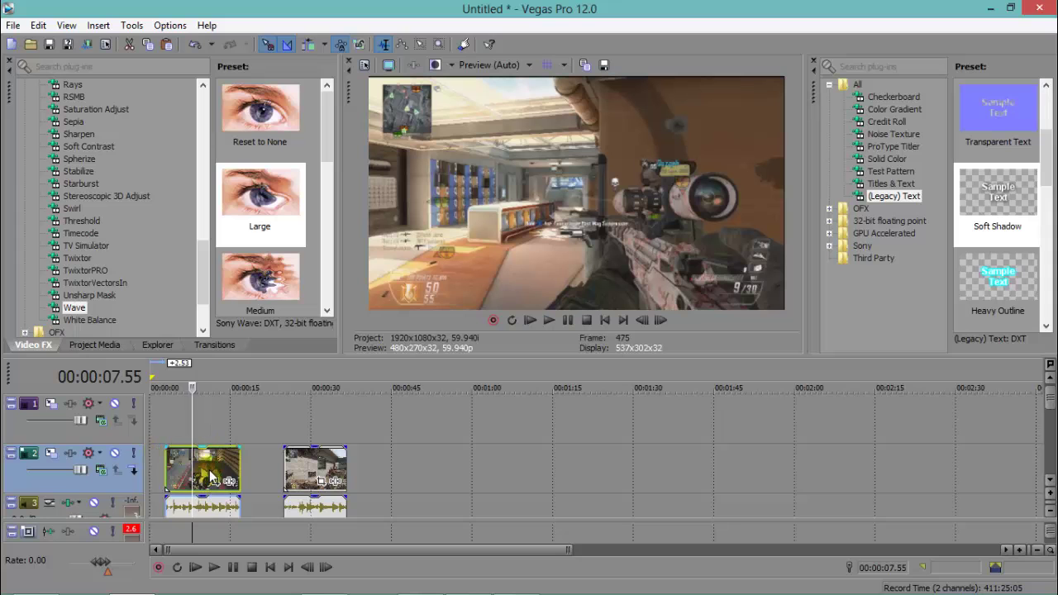
Turn off Maintain aspect ratio for the second gameplay clip too
left_click(209, 475)
left_click(196, 461)
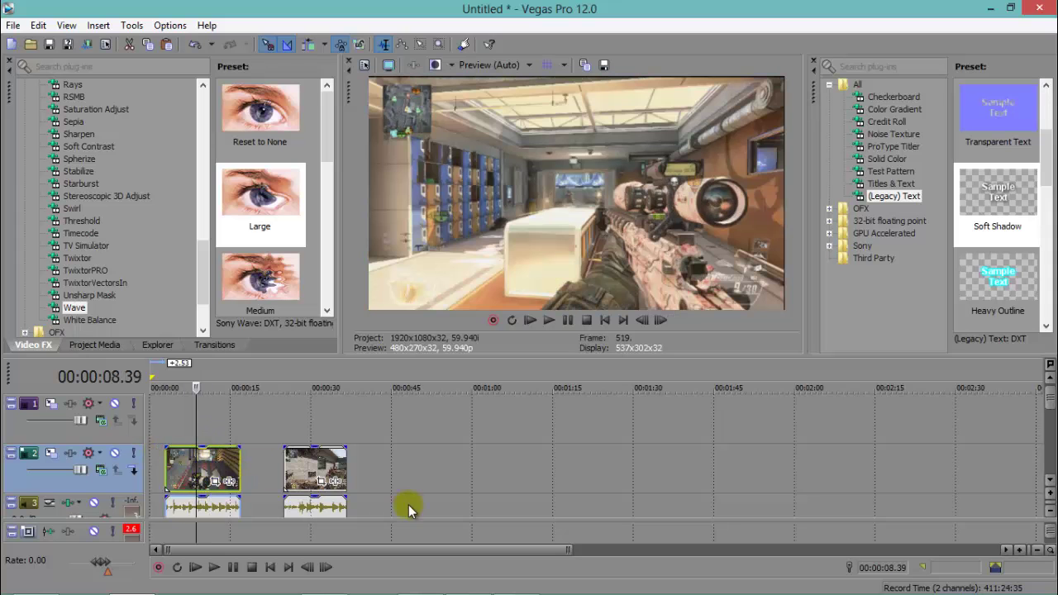
right_click(303, 458)
left_click(382, 580)
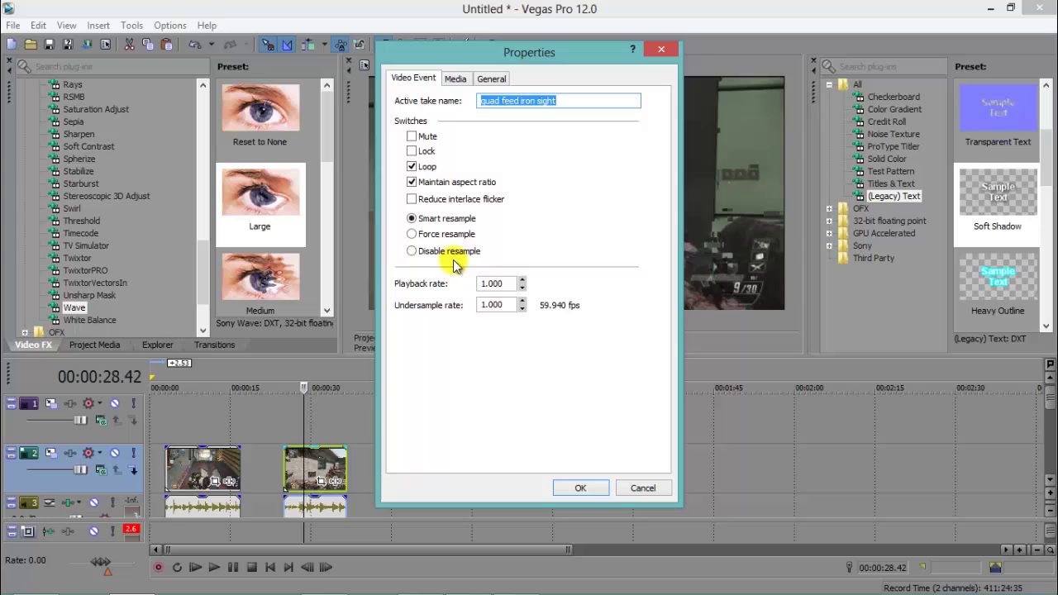
left_click(456, 185)
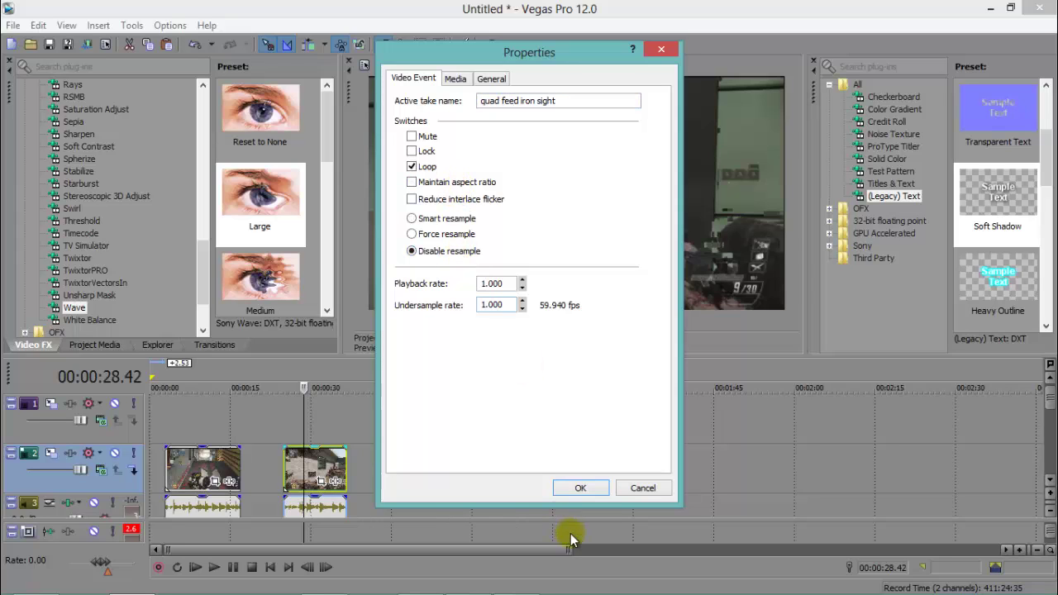
left_click(578, 488)
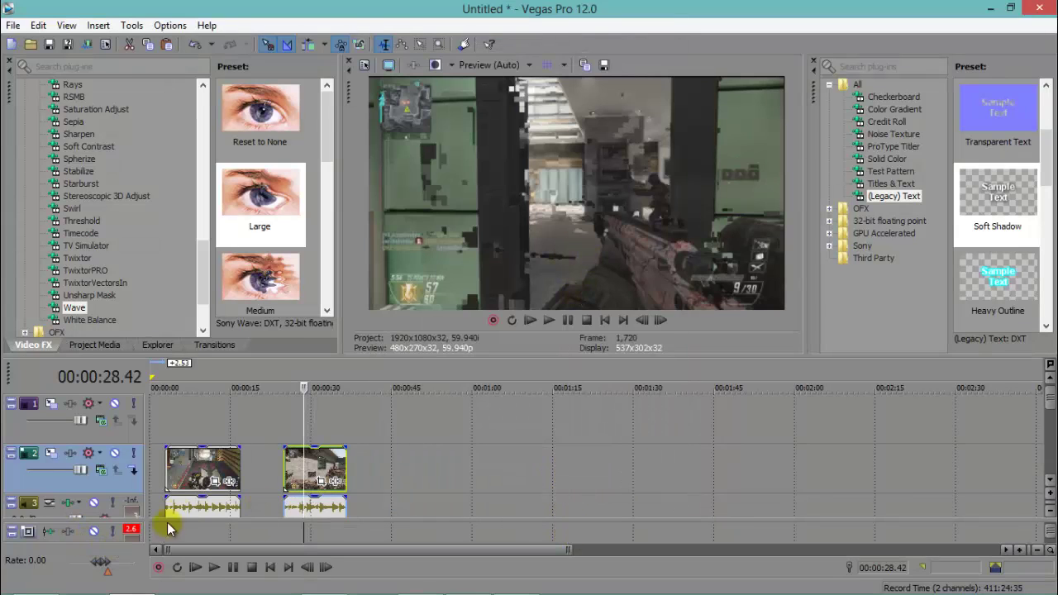
Set the first clip's audio to Classic time stretch with Lock to stretch checked
right_click(195, 500)
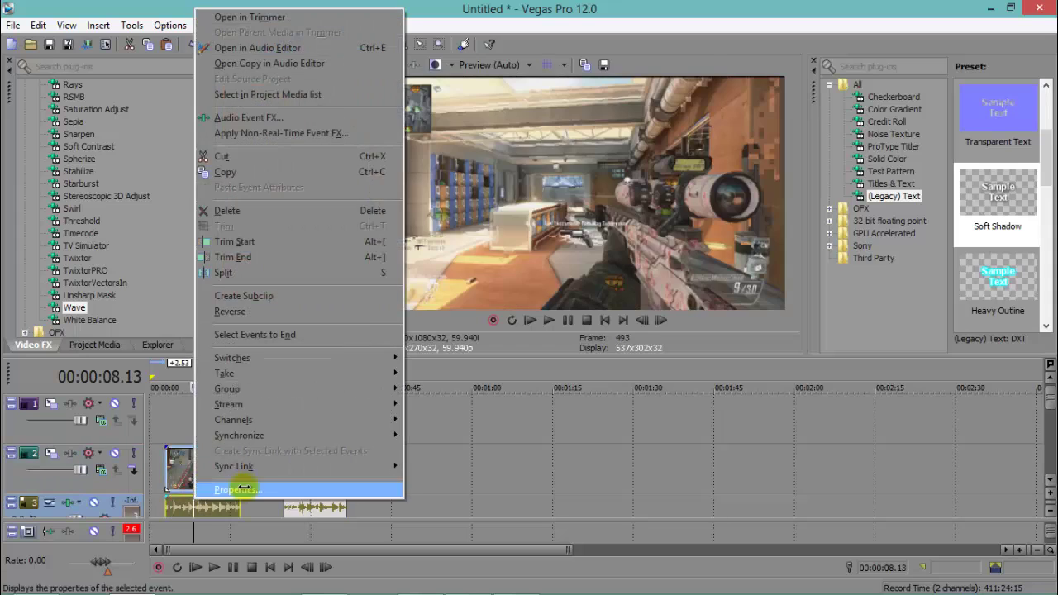
left_click(238, 489)
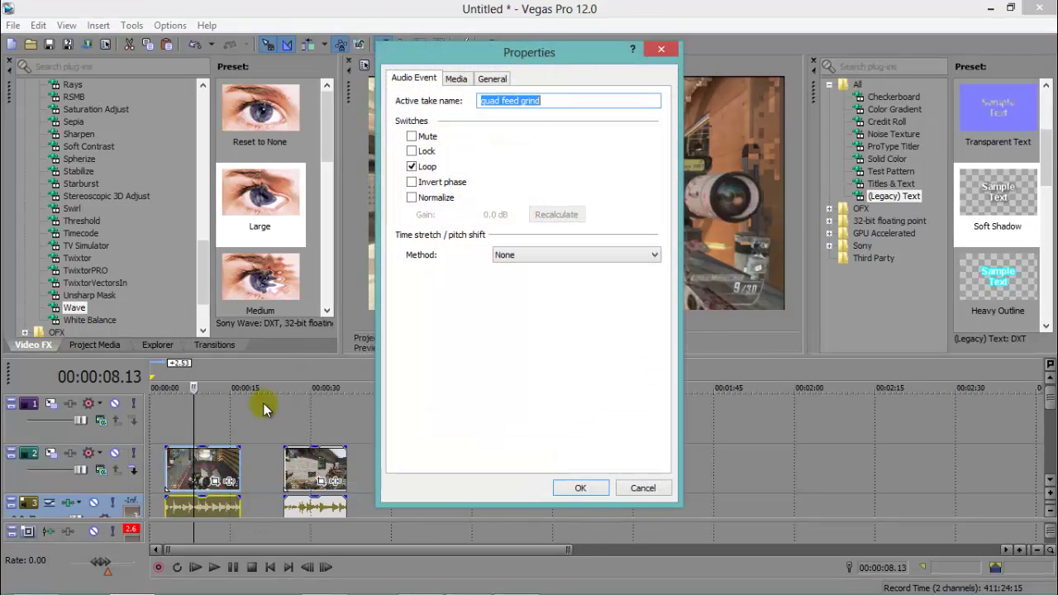
left_click(633, 254)
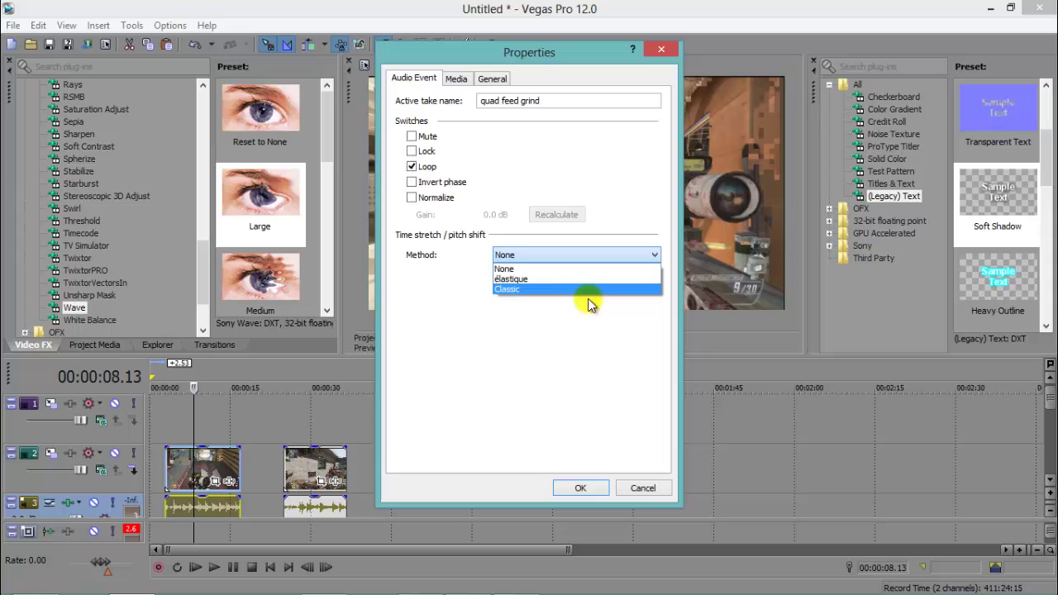
left_click(589, 289)
left_click(500, 338)
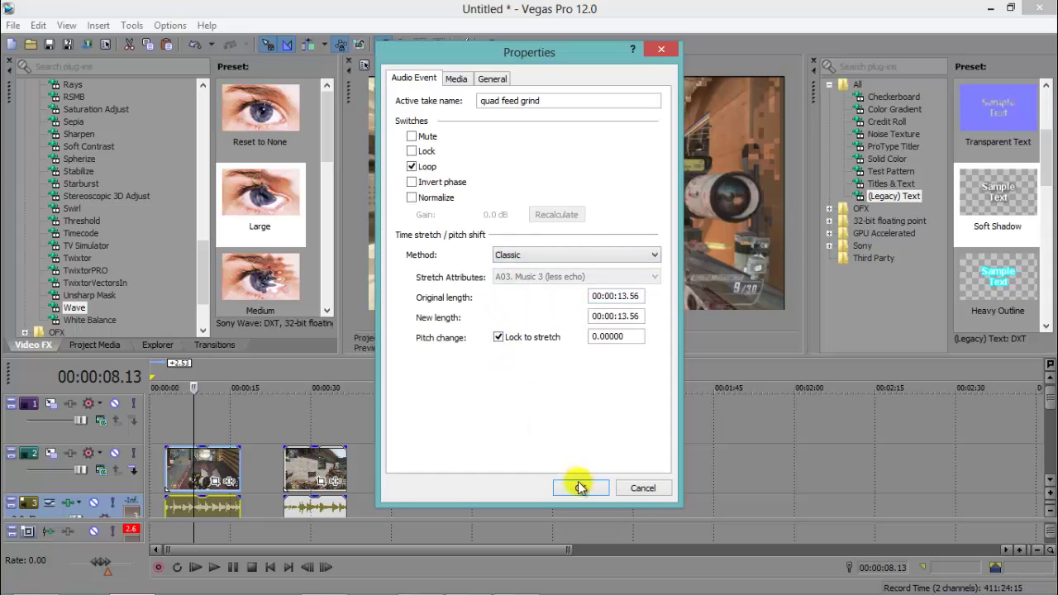
left_click(579, 486)
Stretch the second clip longer to test slow motion, play it, then restore its length
left_click(294, 509)
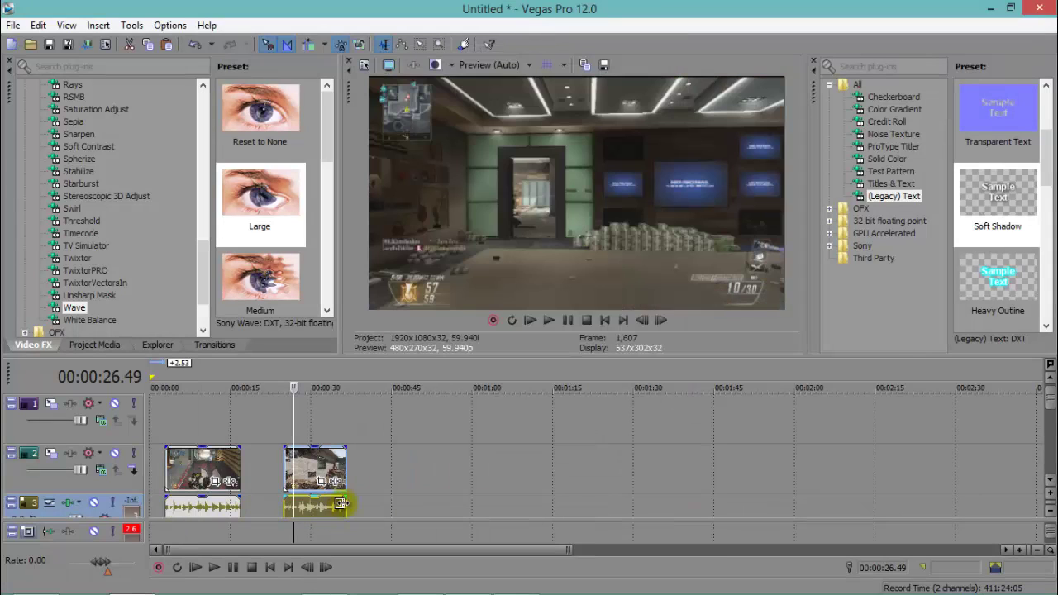
left_click_drag(343, 505, 400, 504)
left_click(548, 320)
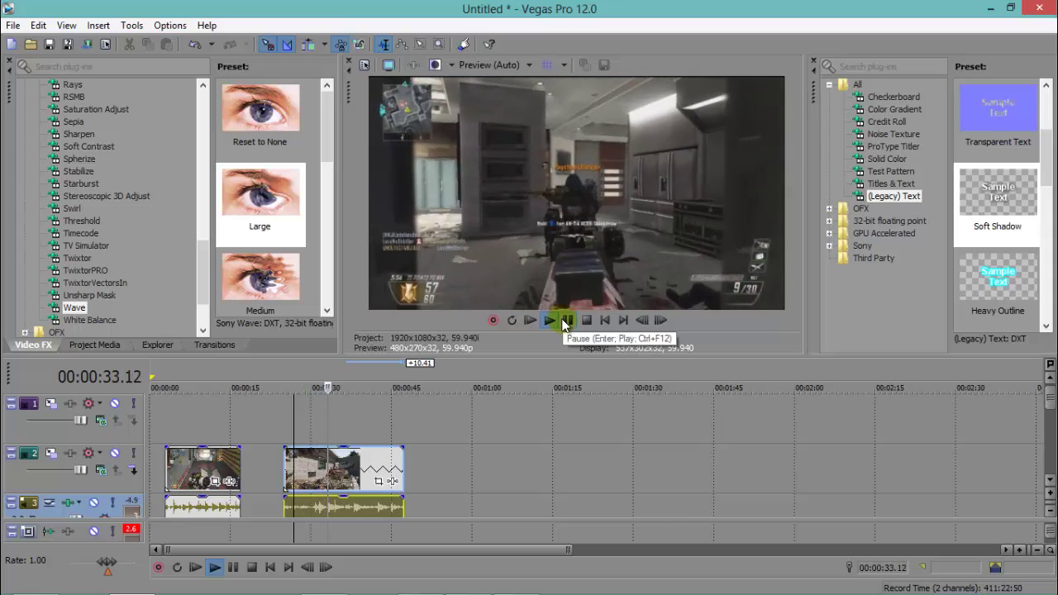
left_click(326, 567)
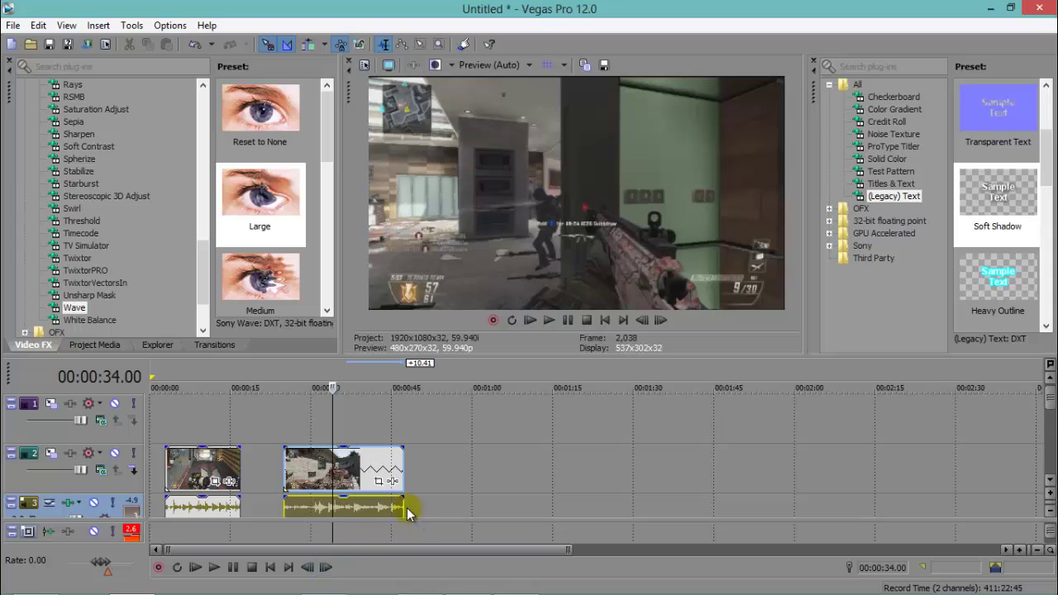
left_click_drag(406, 508, 322, 508)
Set the second clip's audio to Classic time stretch with Lock to stretch checked
right_click(321, 508)
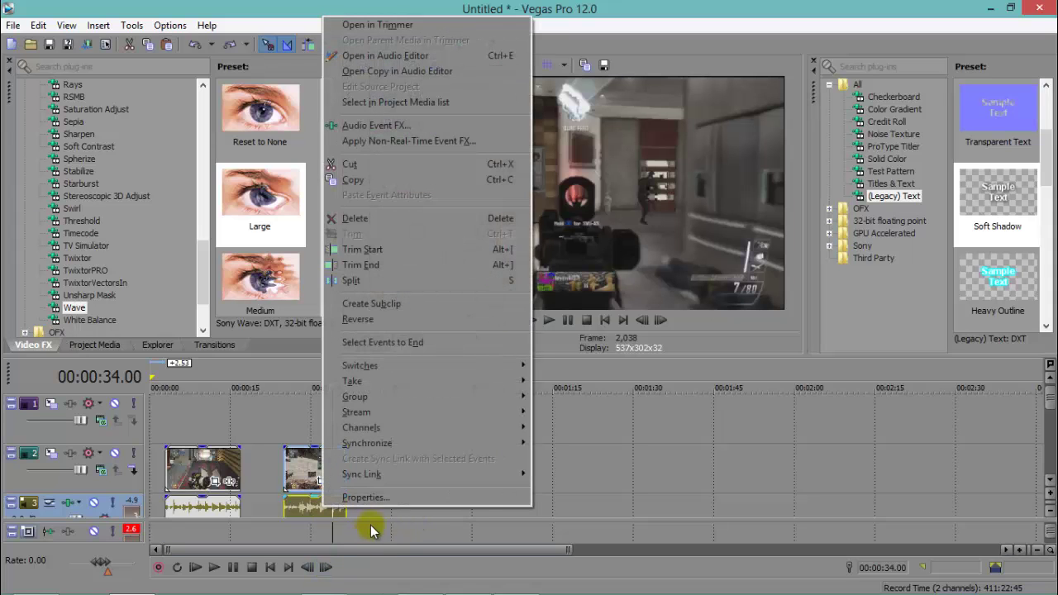
left_click(376, 498)
left_click(543, 254)
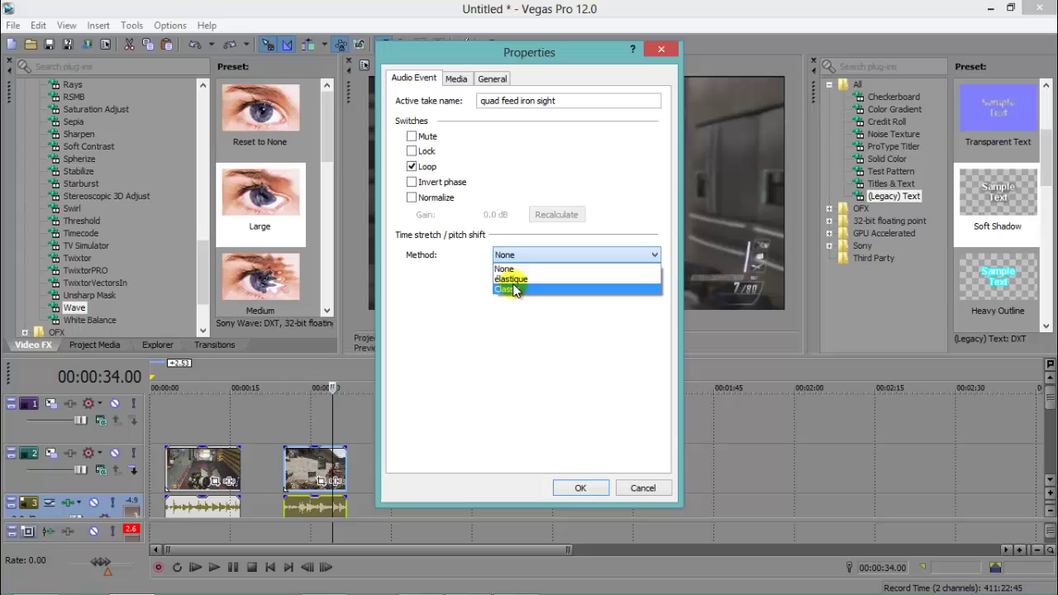
left_click(513, 289)
left_click(497, 337)
left_click(581, 488)
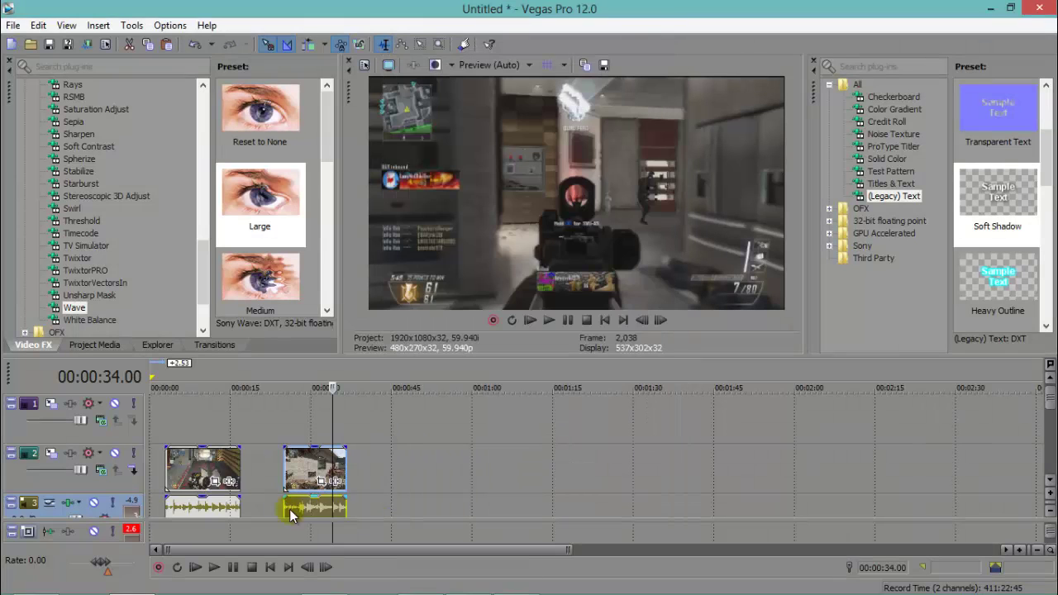
scroll(286, 483, "down", 2)
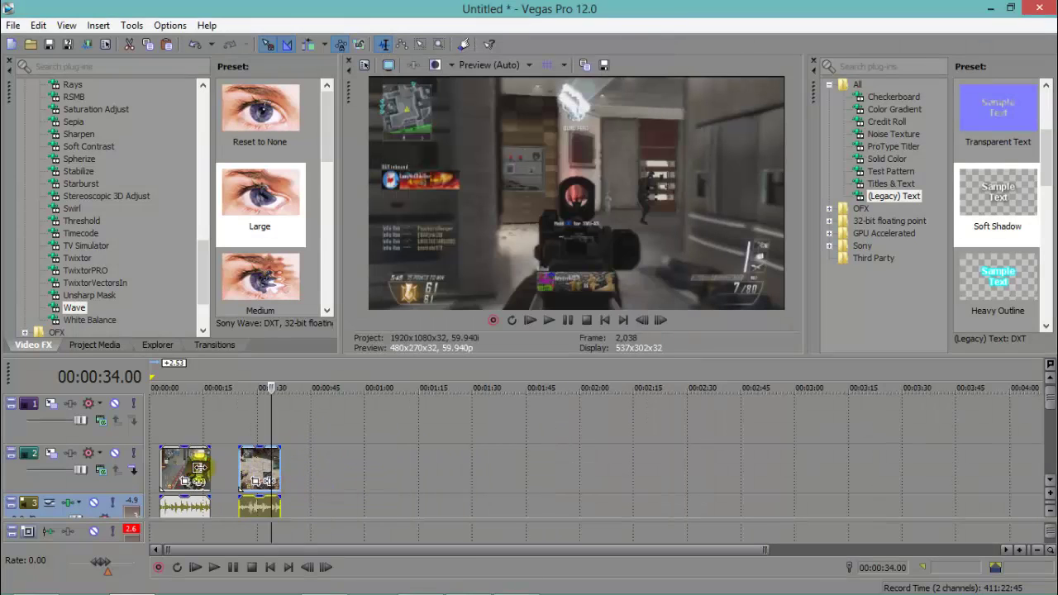
left_click(173, 463)
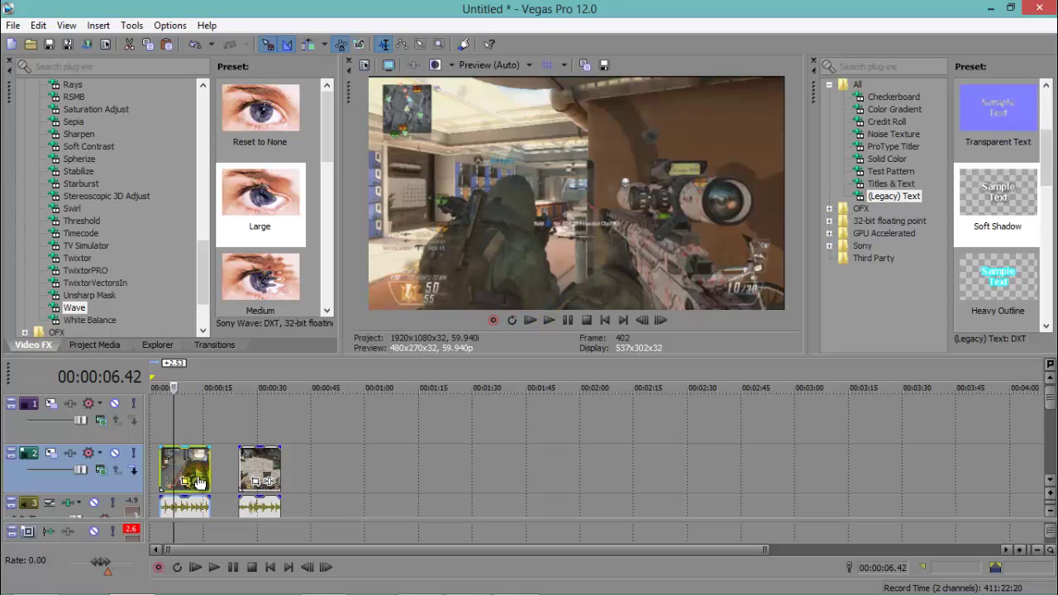
scroll(203, 466, "up", 1)
mouse_move(655, 589)
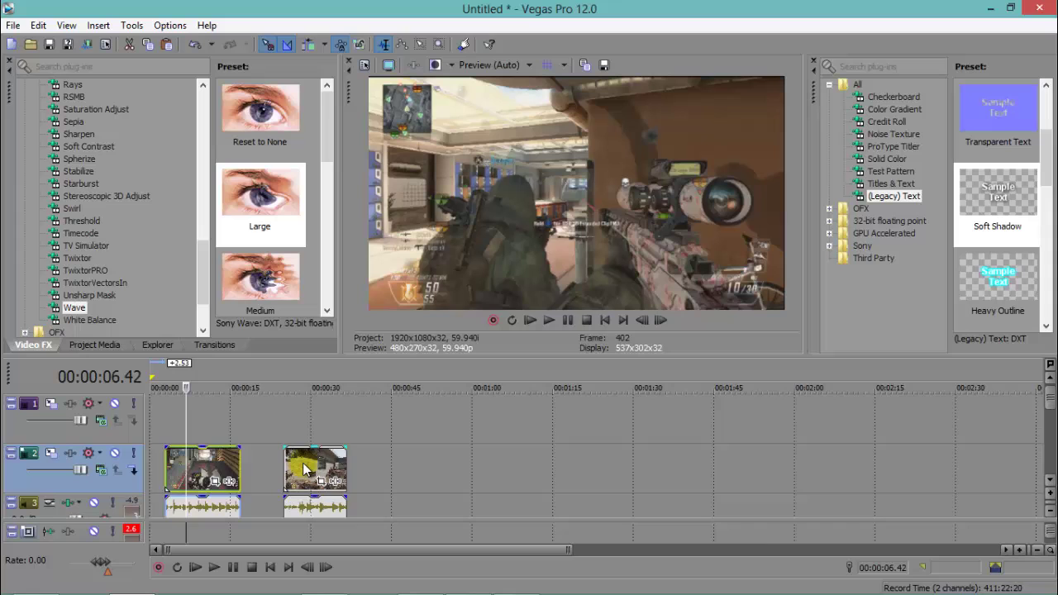
scroll(302, 463, "down", 1)
Place the Black Bars (WIDE SCREEN EFFECT) image from overlays > Overlays > ETC at track 1's start
mouse_move(81, 583)
mouse_move(45, 587)
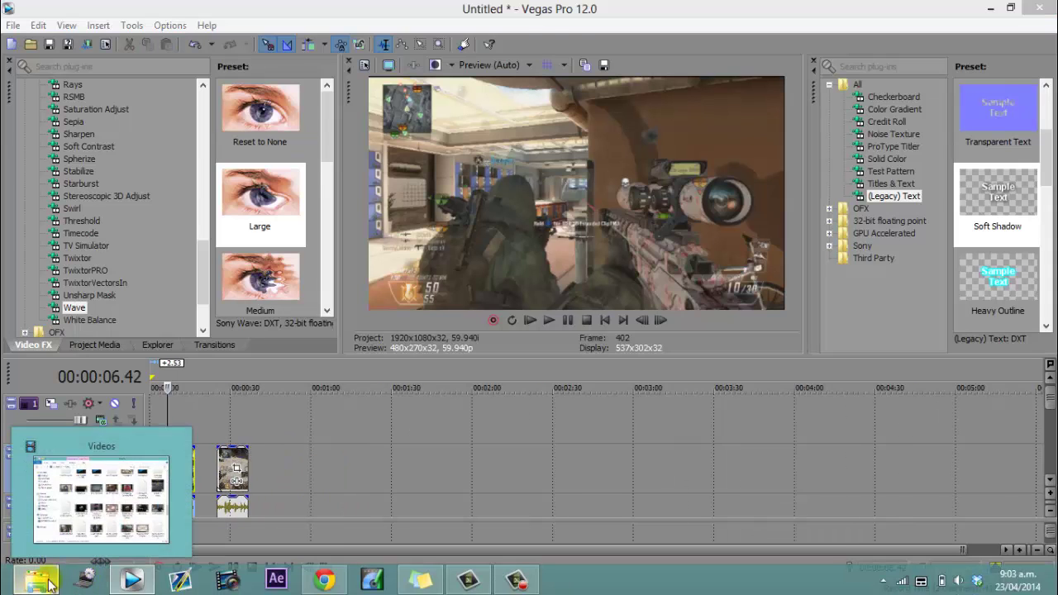
left_click(100, 512)
left_click(194, 342)
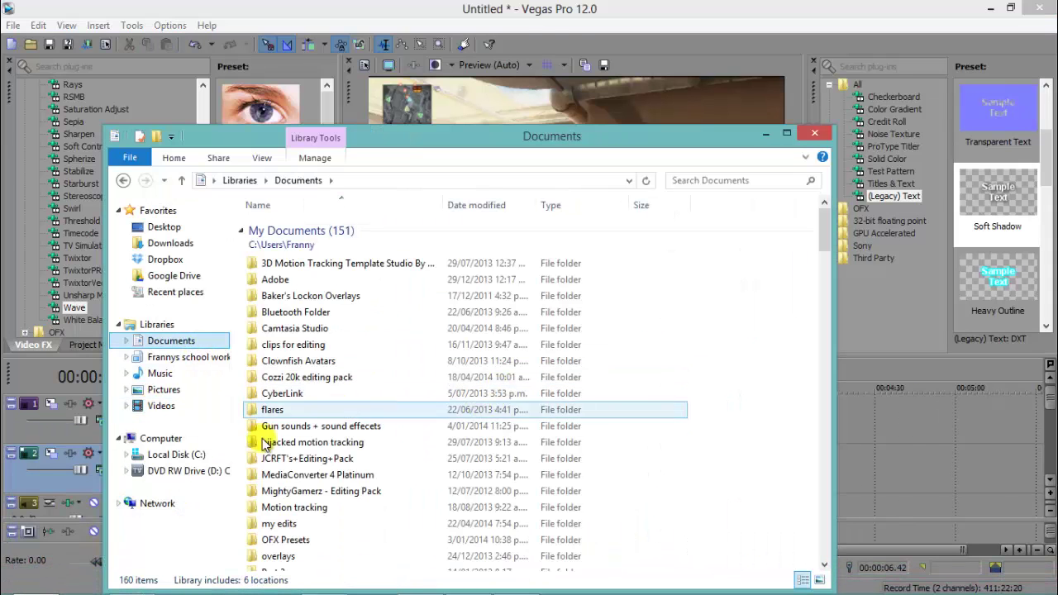
double_click(303, 556)
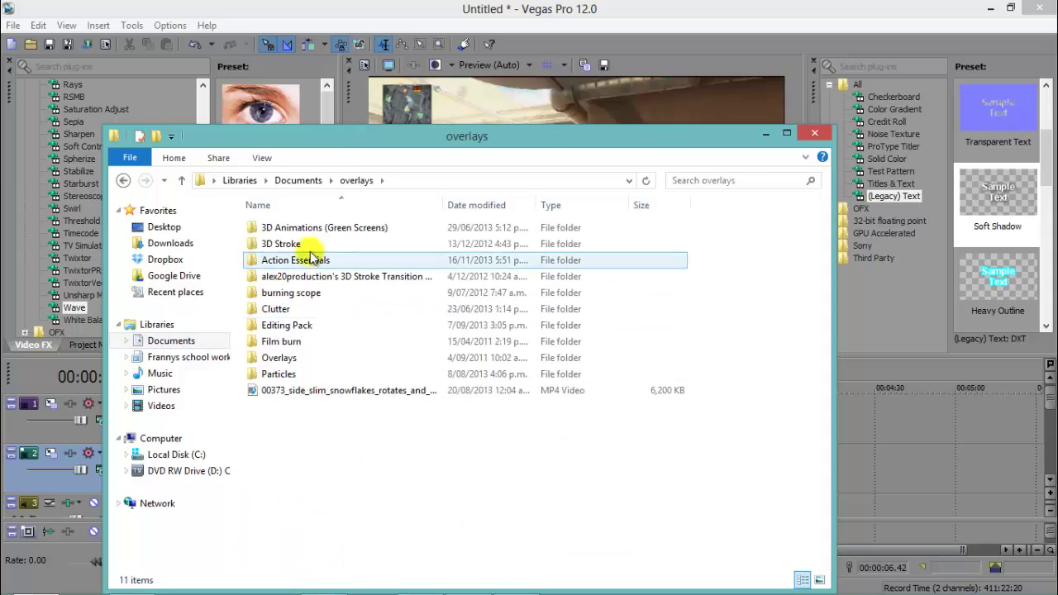
double_click(314, 371)
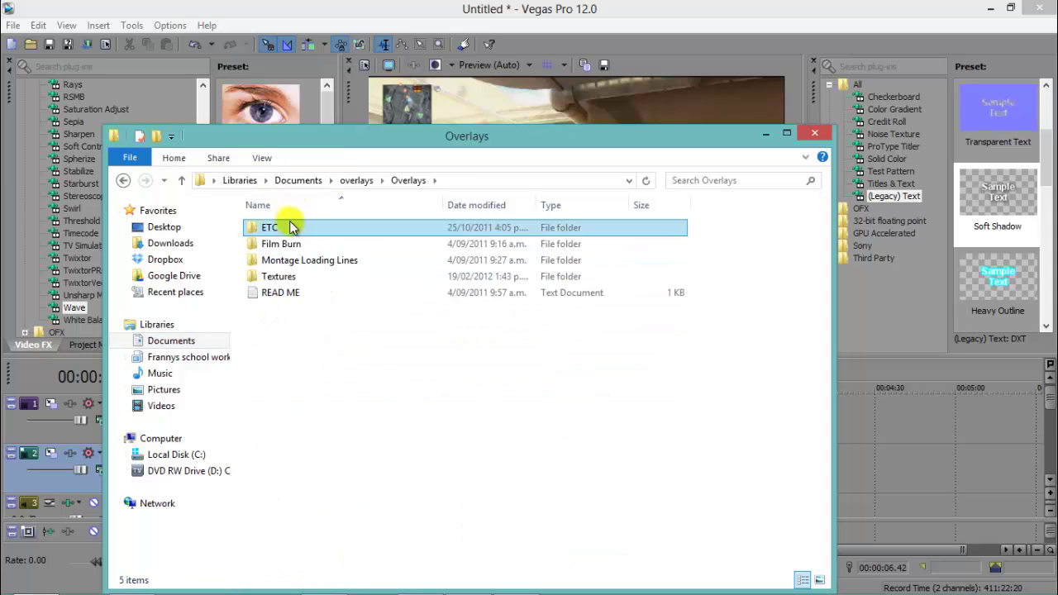
double_click(267, 228)
left_click(323, 227)
left_click_drag(790, 348, 914, 458)
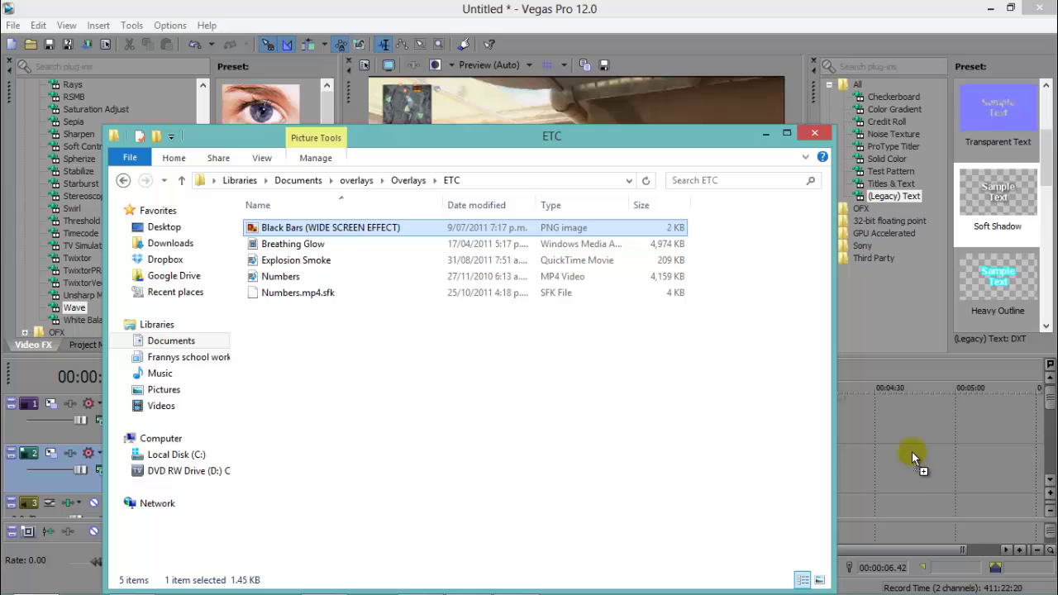
left_click_drag(922, 413, 151, 407)
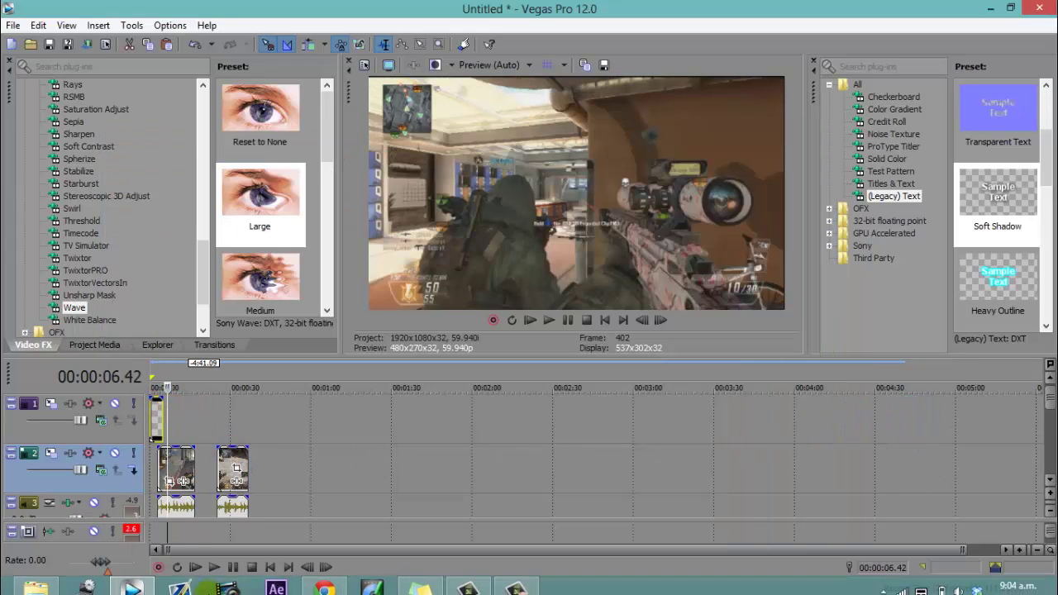
Add Lana Del Rey - Young and Beautiful from Videos to the timeline near 01:15
left_click(37, 581)
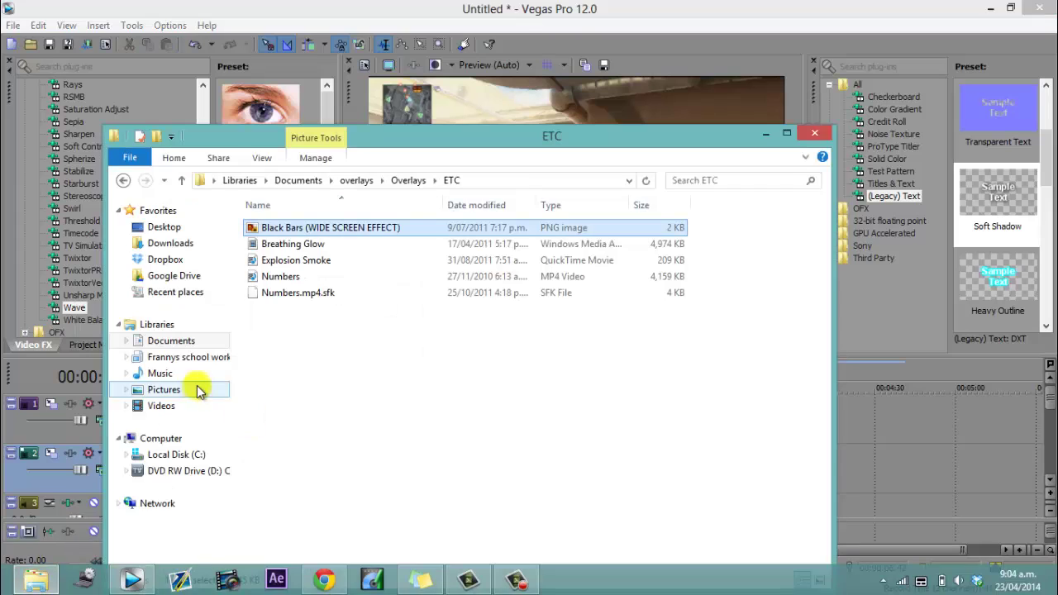
left_click(145, 406)
scroll(508, 391, "down", 10)
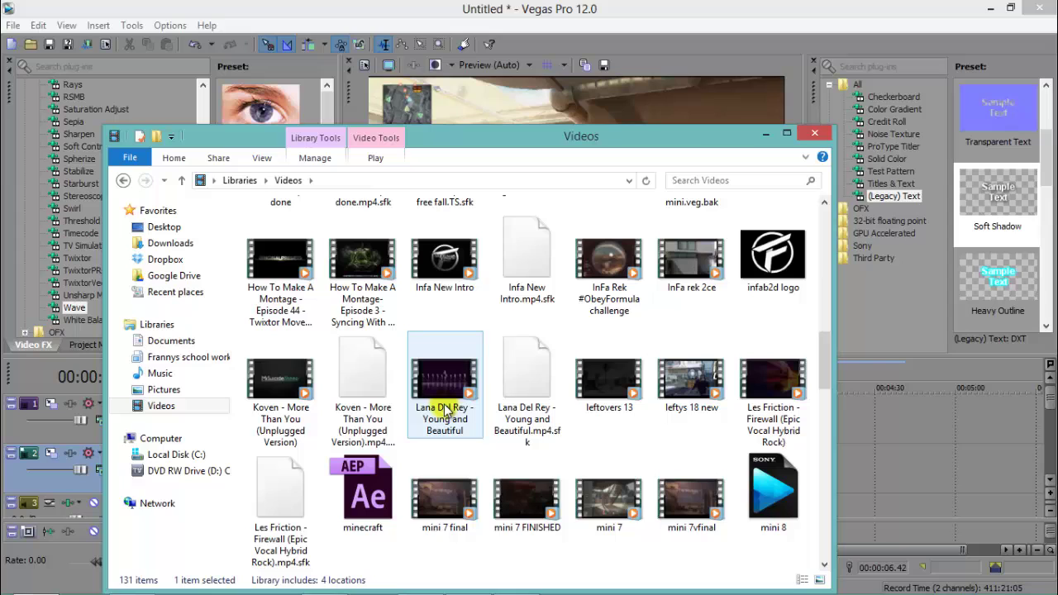
left_click_drag(444, 411, 888, 481)
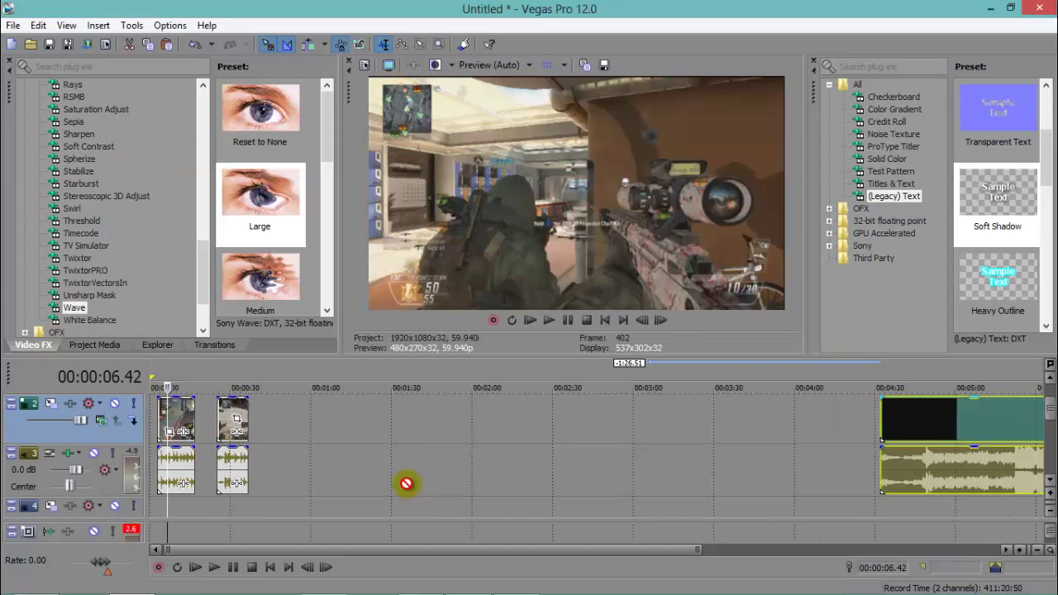
left_click_drag(406, 484, 405, 439)
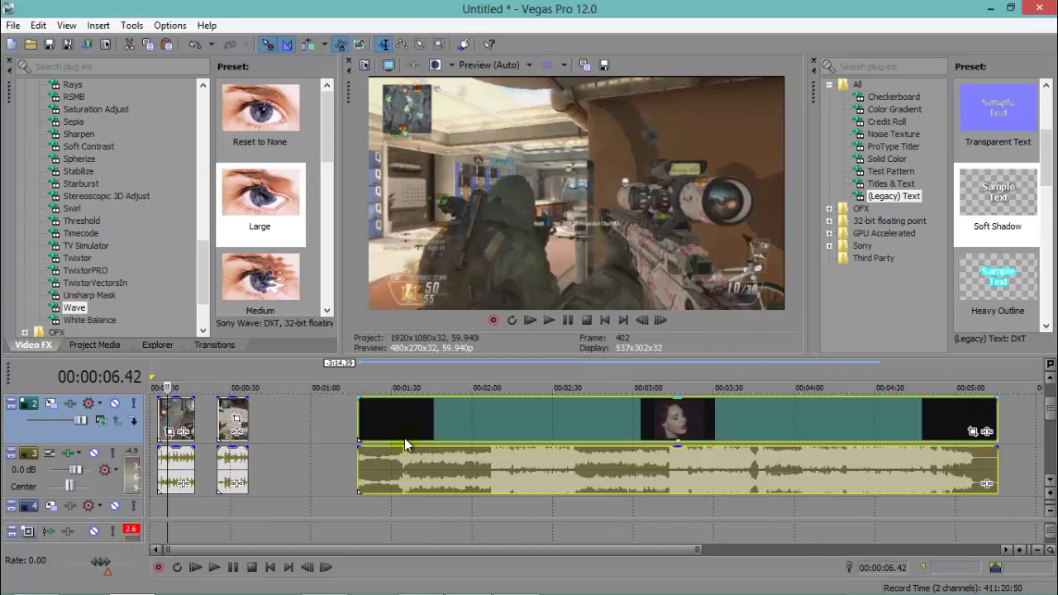
Delete the Lana Del Rey event and add Koven - More Than You (Unplugged Version) near 00:35
left_click(499, 414)
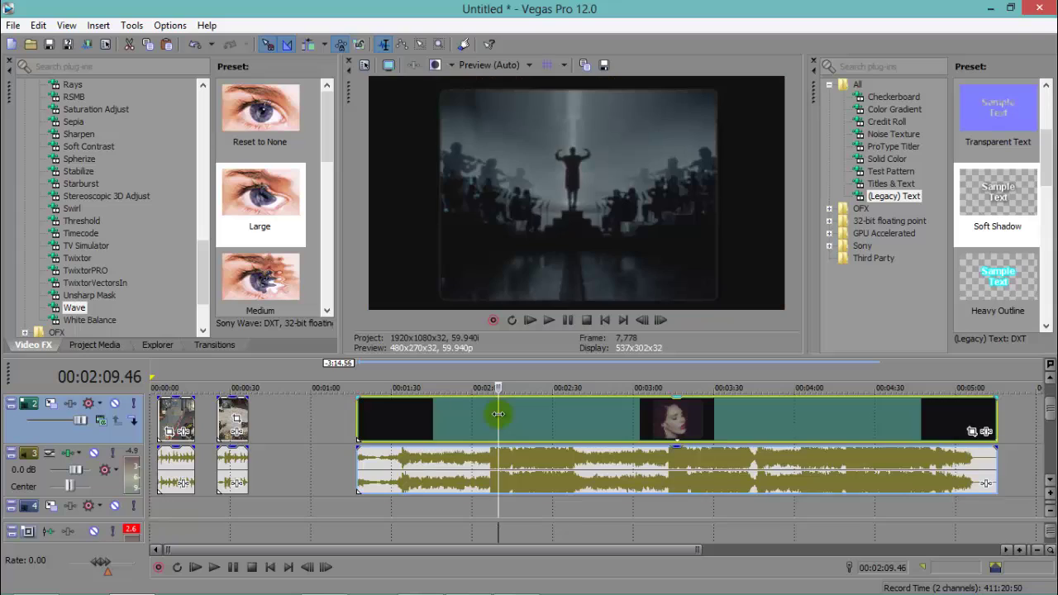
key("Delete")
left_click(38, 583)
left_click_drag(280, 388, 454, 443)
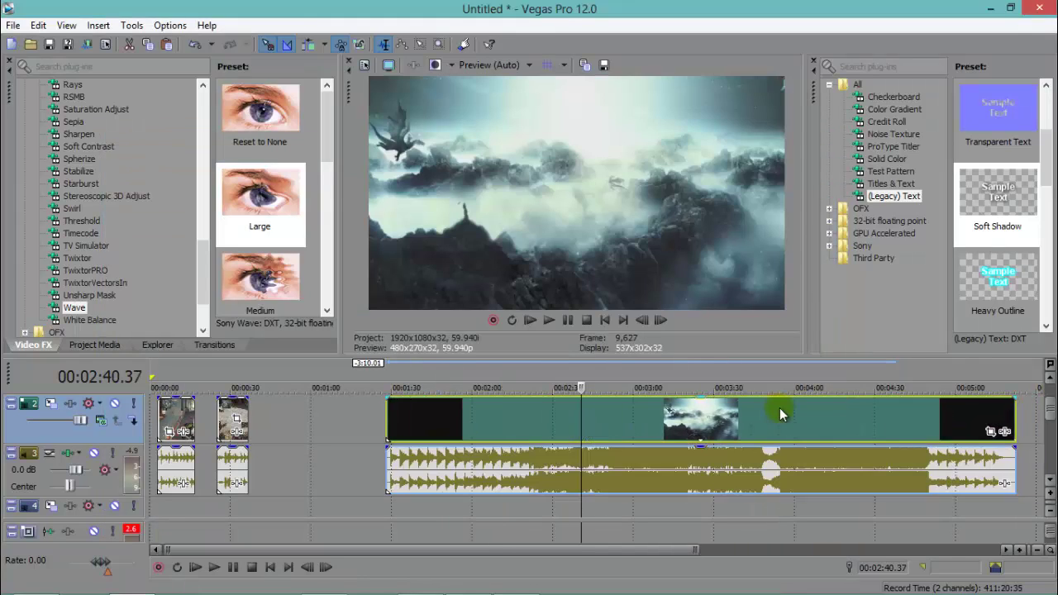
left_click_drag(779, 408, 657, 418)
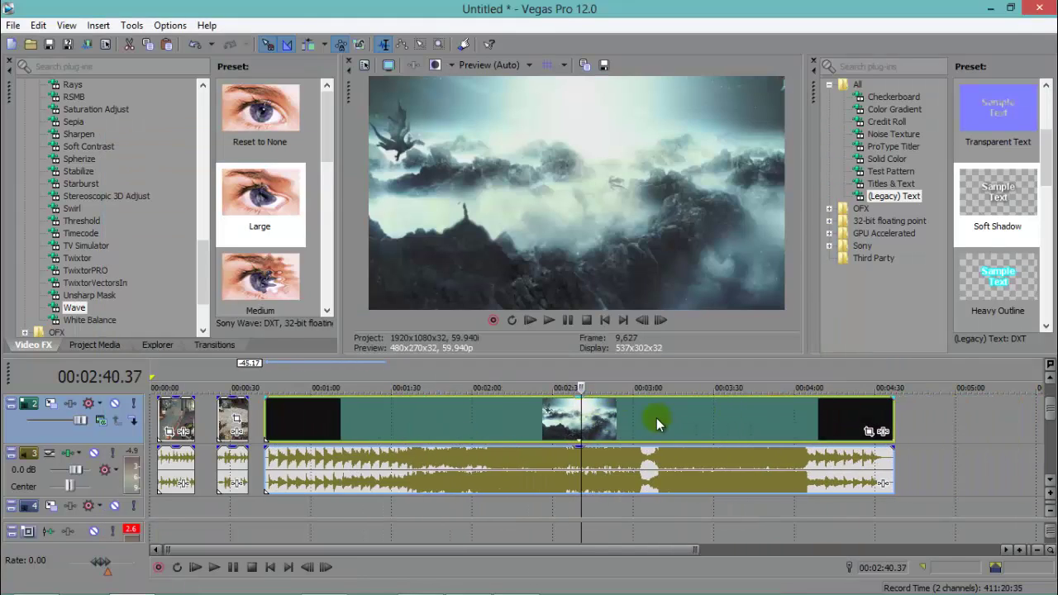
Preview the Koven events around 01:46–02:29 and undo an attempted drag of its video
left_click(437, 504)
left_click(452, 426)
left_click(438, 474)
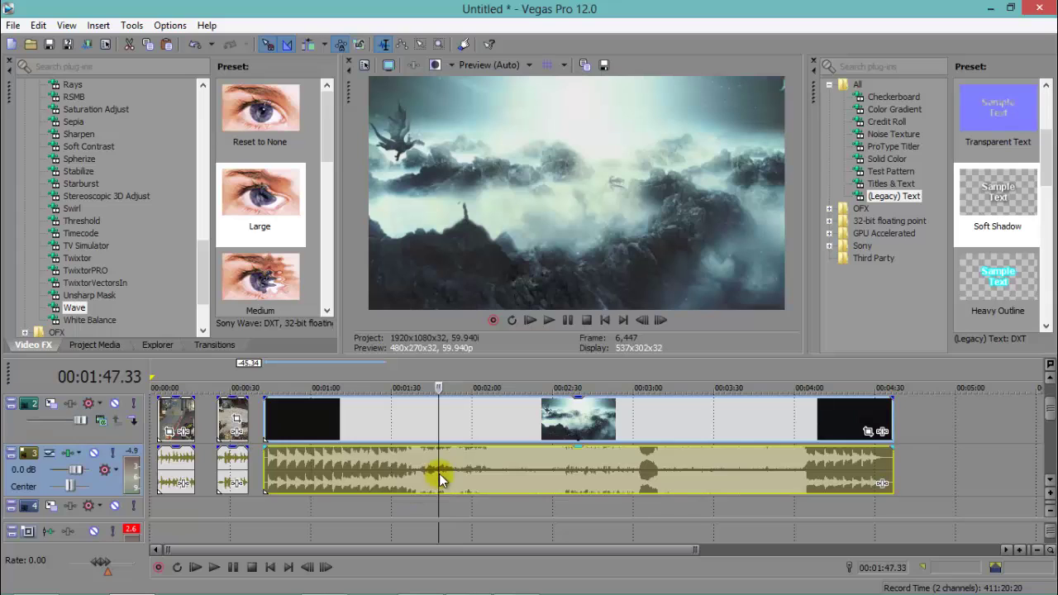
left_click(494, 419)
left_click(534, 446)
left_click(552, 459)
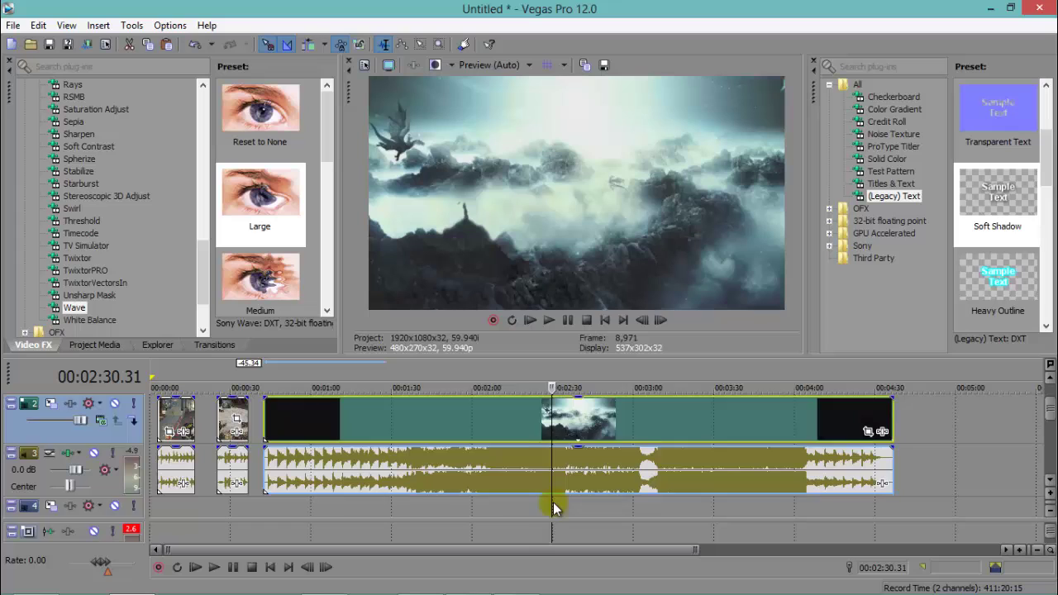
left_click(476, 496)
left_click(491, 430)
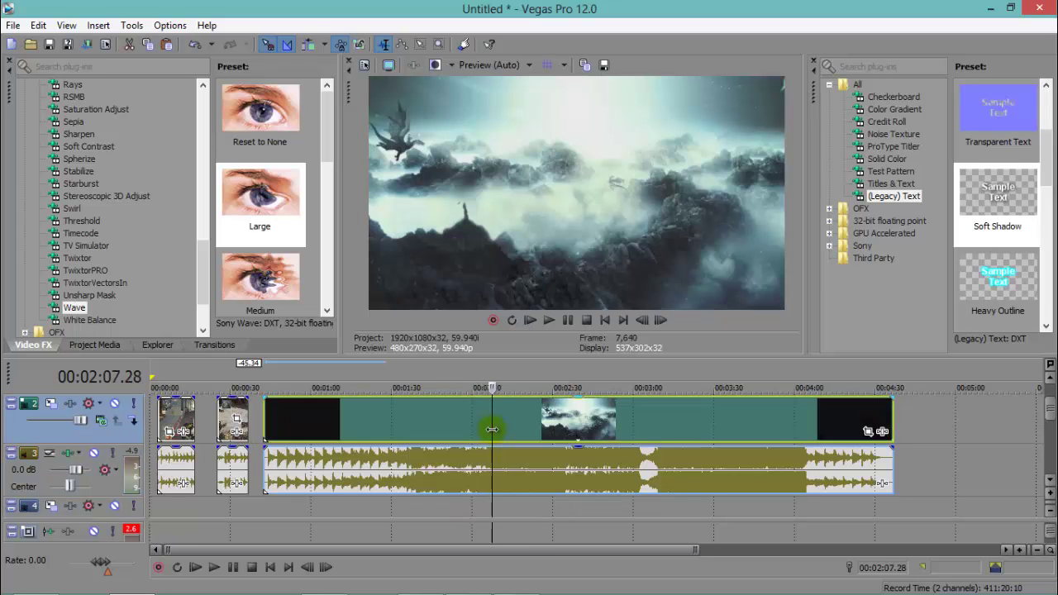
mouse_move(492, 429)
left_mouse_down()
mouse_move(475, 430)
mouse_move(611, 431)
mouse_move(473, 421)
mouse_move(483, 426)
left_mouse_up()
key("ctrl+z")
Delete the Koven video event, keeping only its audio on the timeline
left_click(512, 446)
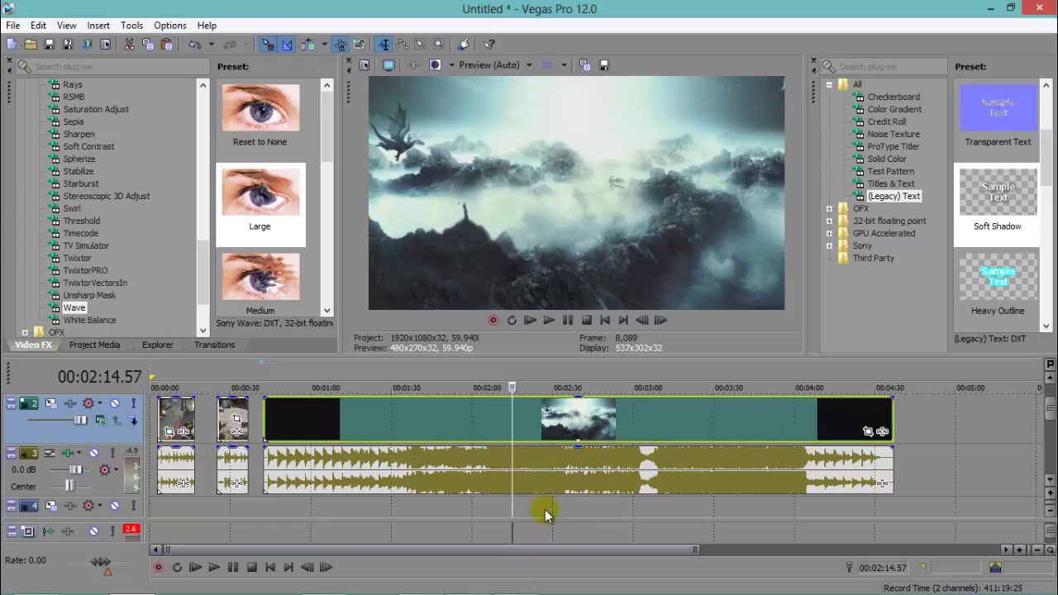
left_click(550, 482)
key("Delete")
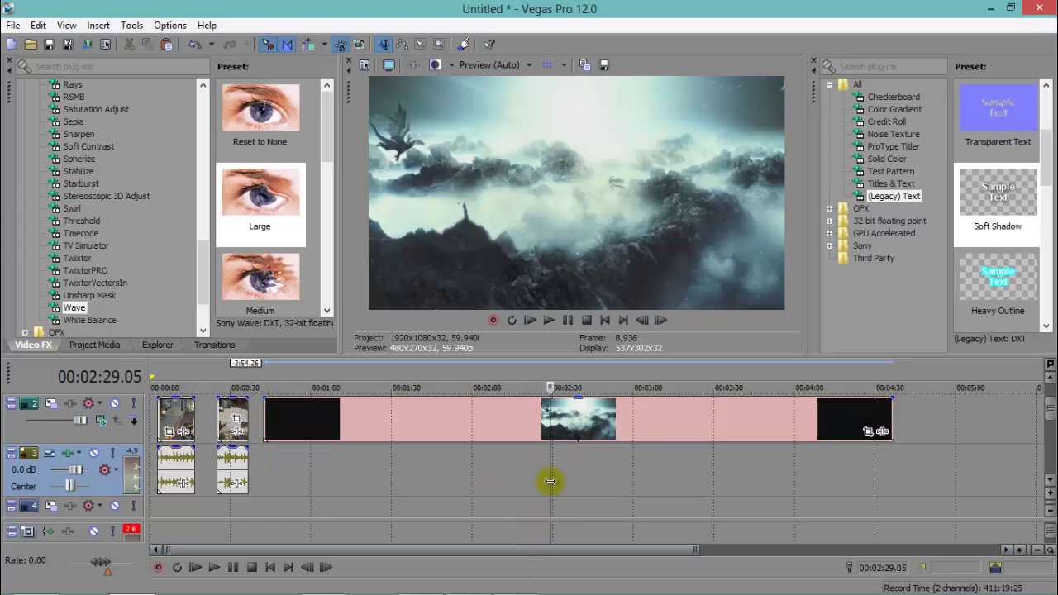
key("ctrl+z")
left_click(559, 430)
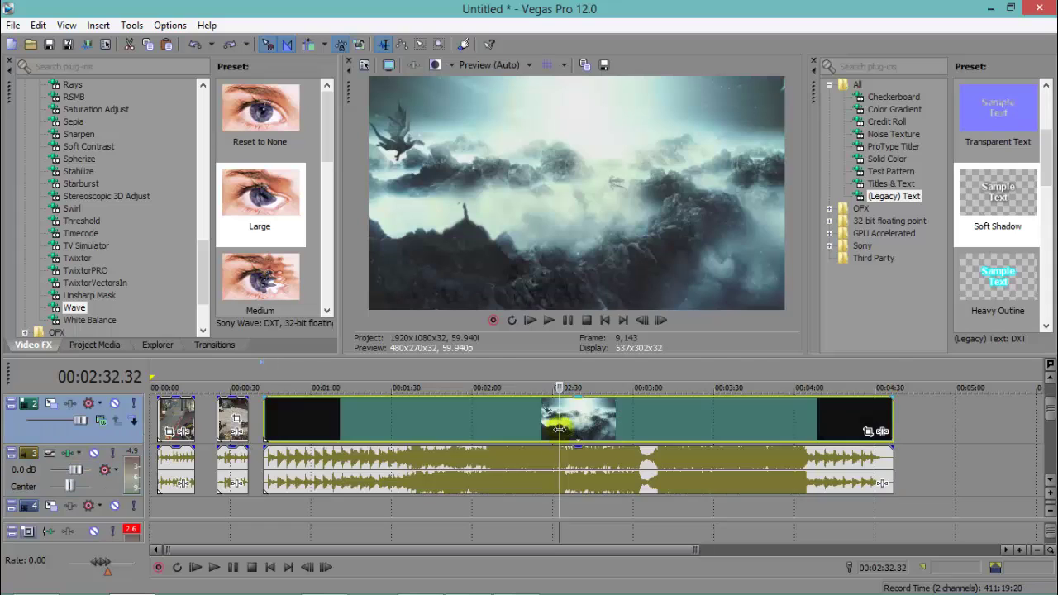
key("Delete")
left_click_drag(518, 463, 482, 503)
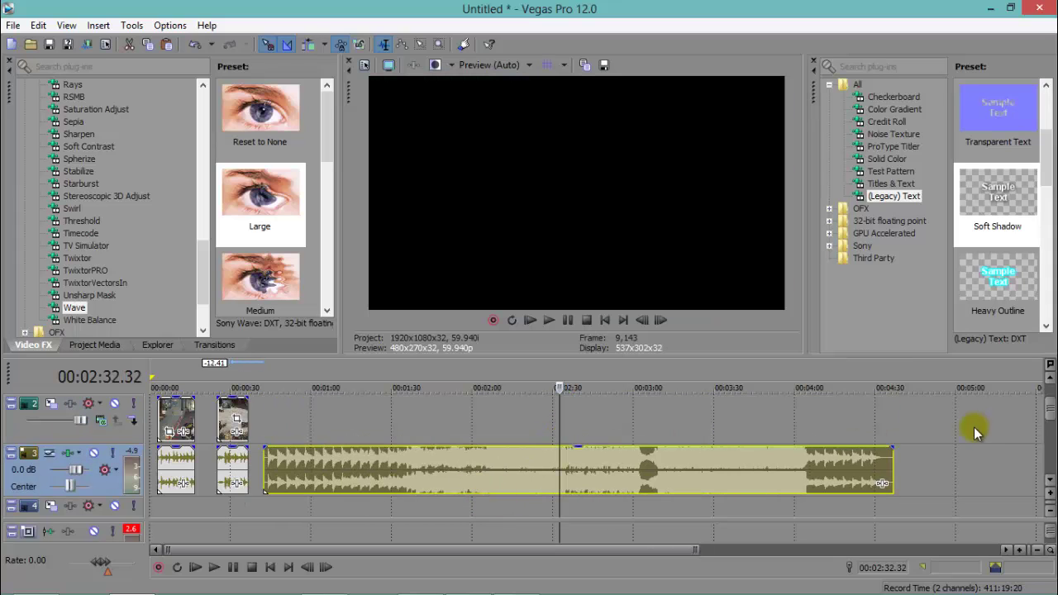
Trim the track 6 audio to start around 21 s, deleting and then restoring the event
left_click_drag(1050, 413, 1049, 422)
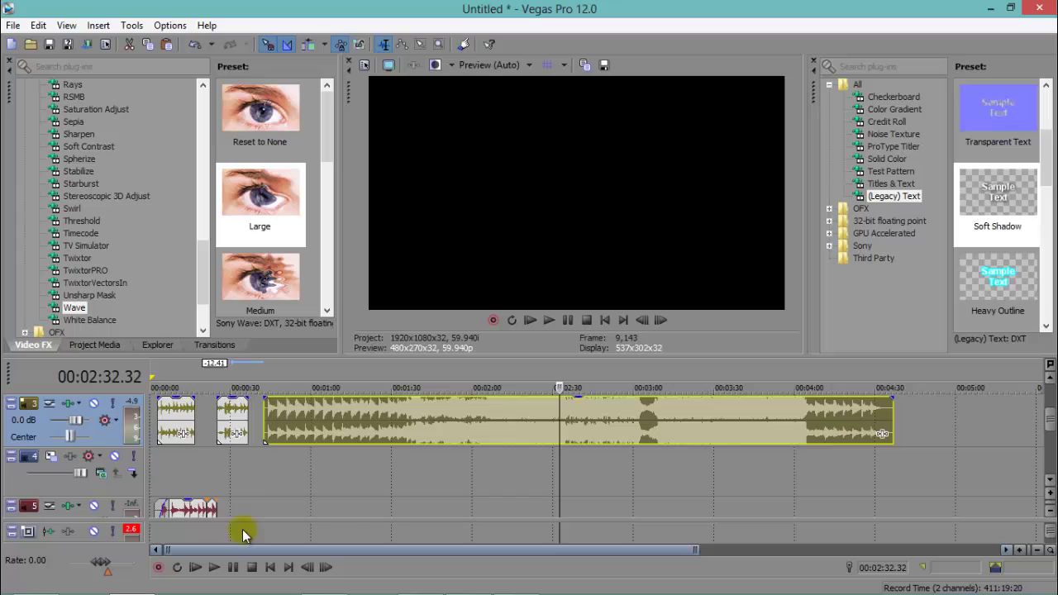
left_click(1050, 451)
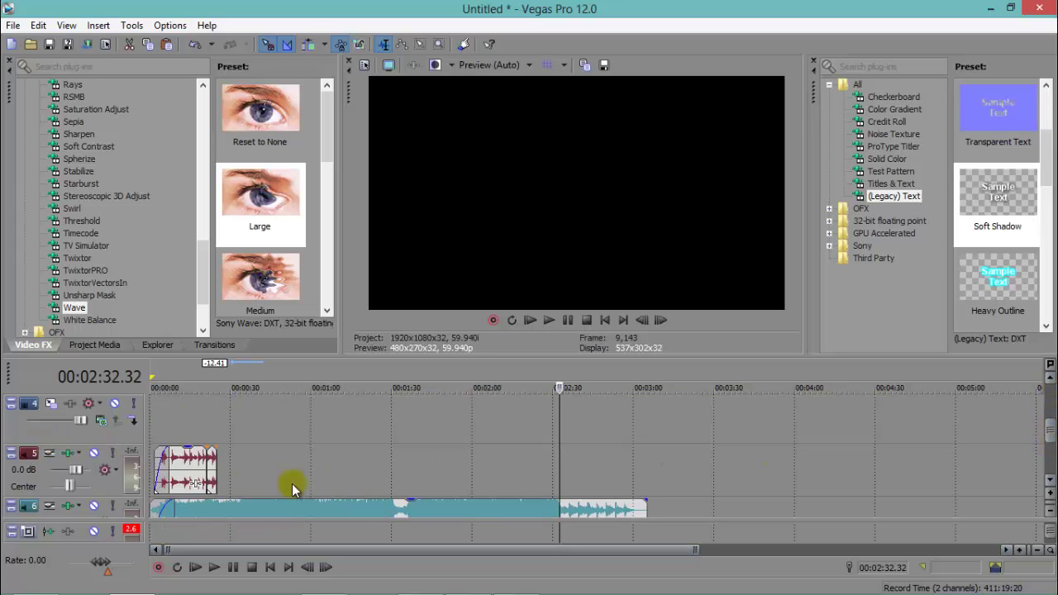
left_click_drag(168, 465, 212, 467)
left_click(250, 517)
key("Delete")
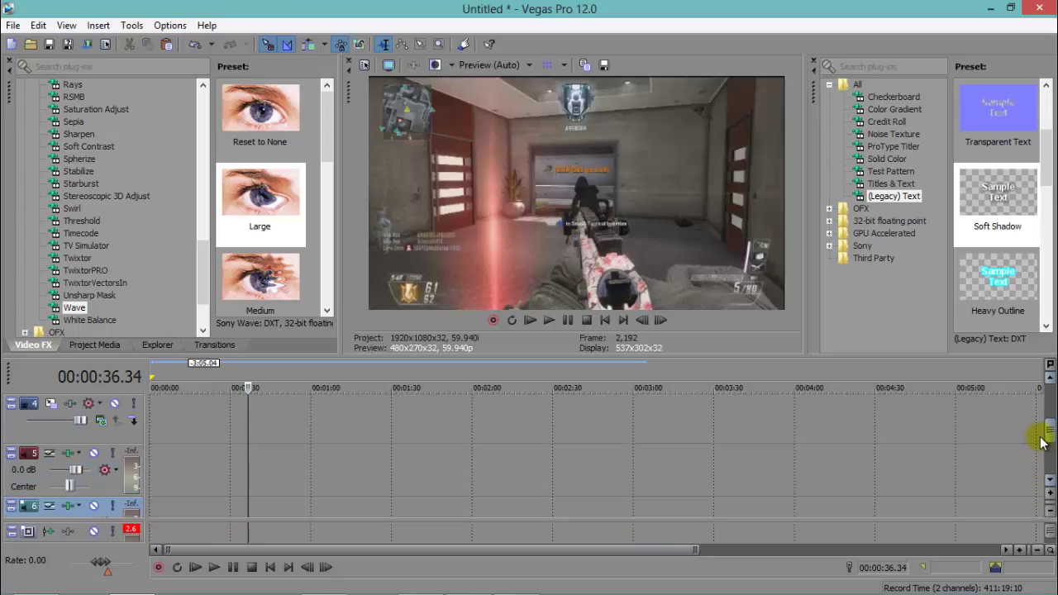
scroll(1041, 432, "up", 2)
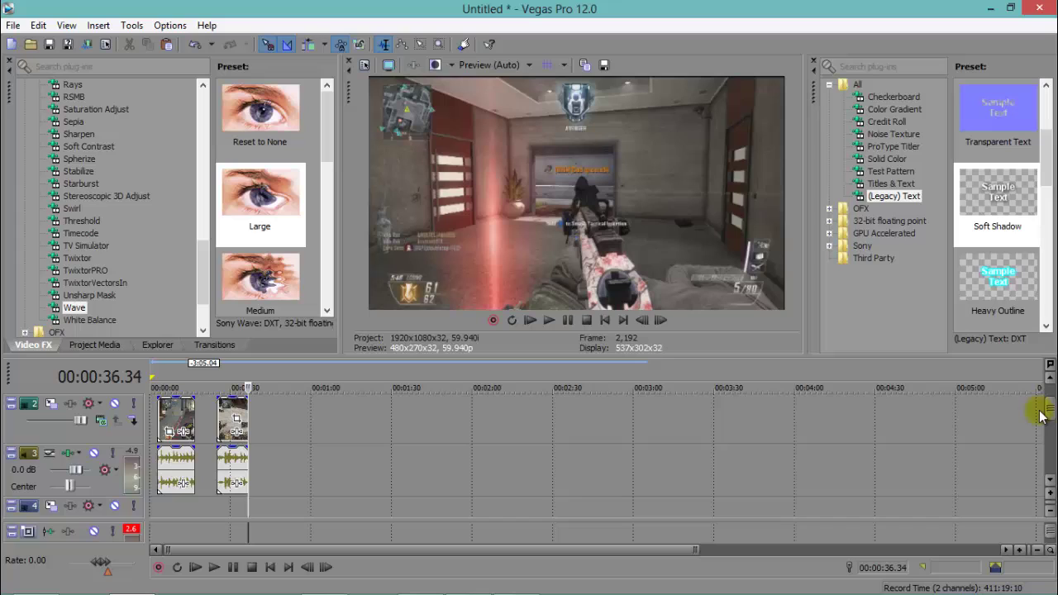
left_click_drag(1051, 417, 1049, 447)
key("ctrl+z")
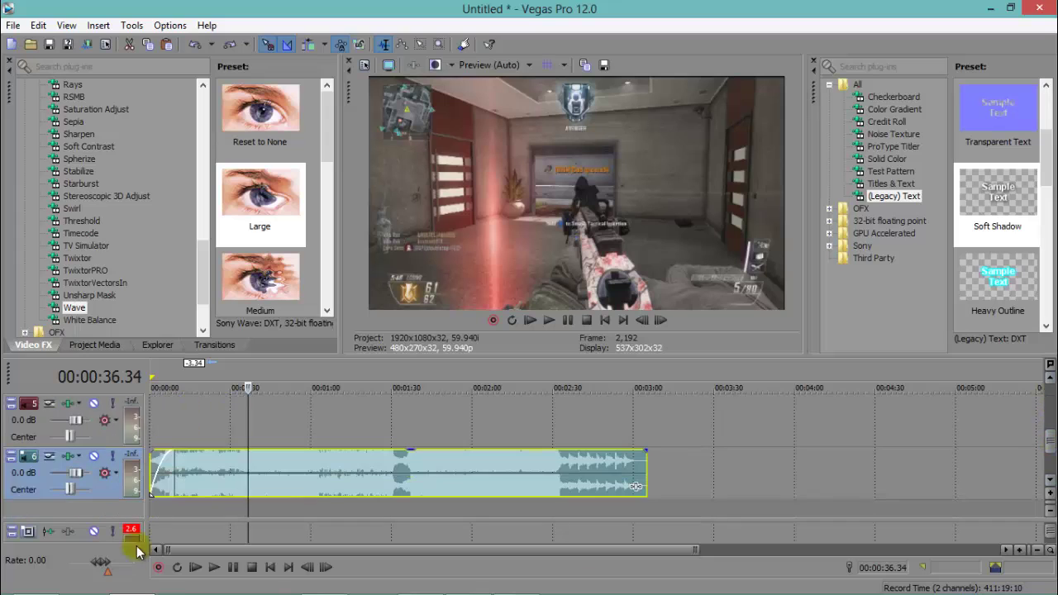
Move the music event up to track 4, directly under the clip audio
right_click(119, 434)
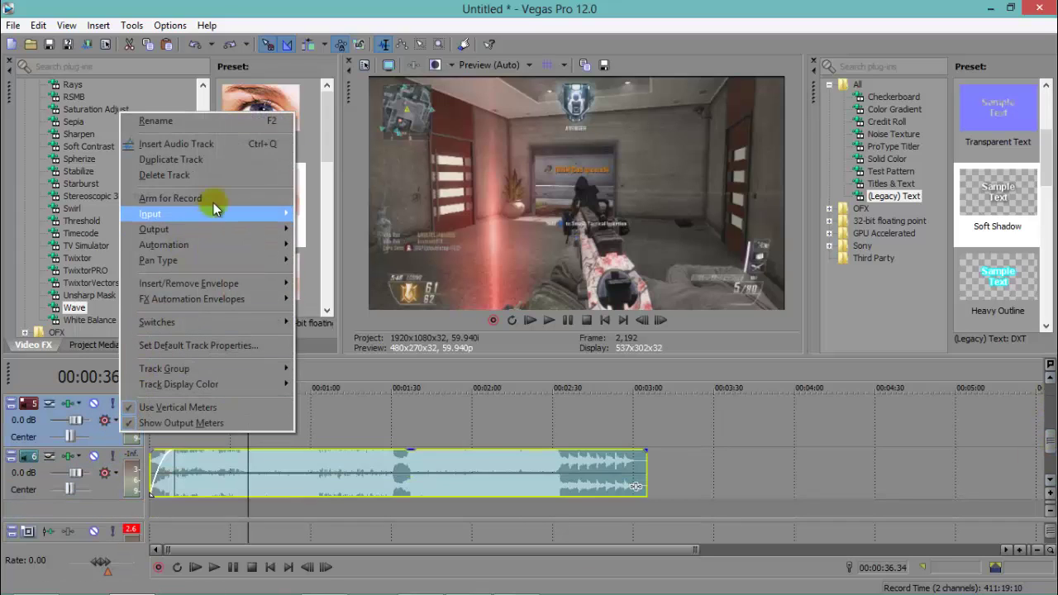
left_click(450, 477)
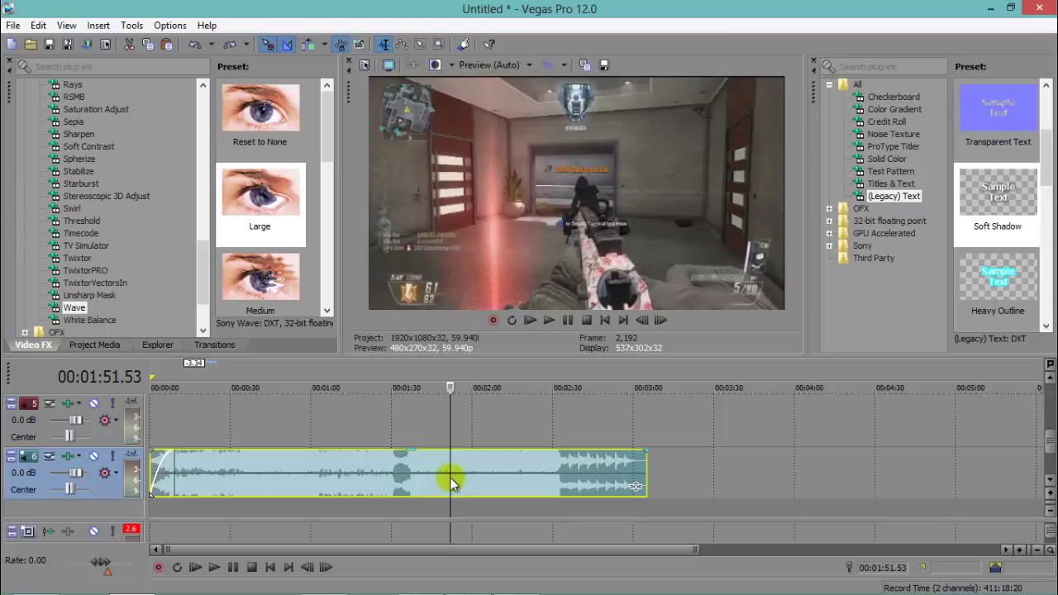
left_click_drag(1047, 461, 1053, 449)
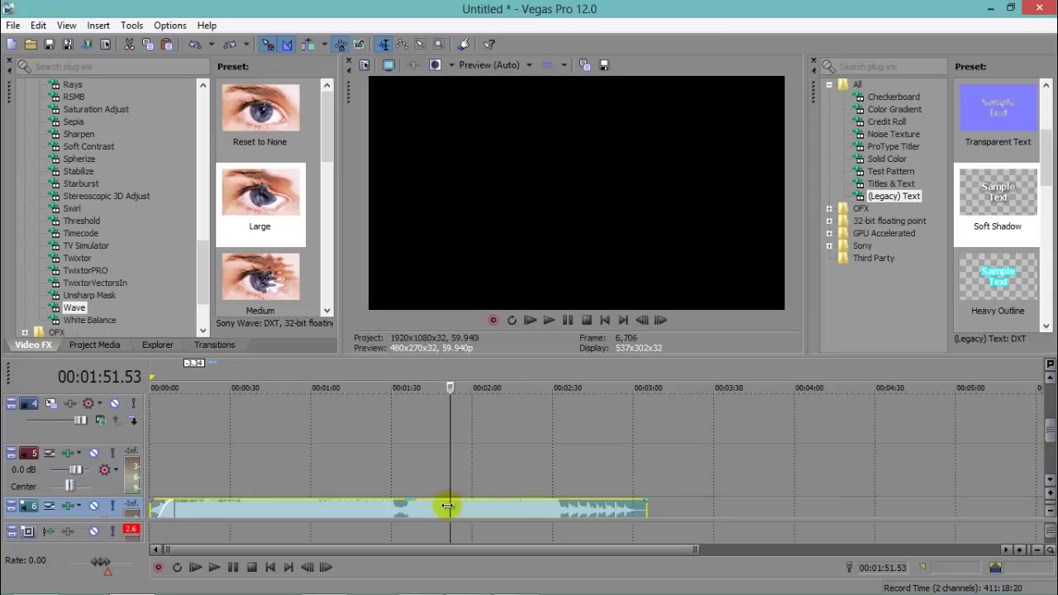
left_click_drag(457, 507, 465, 434)
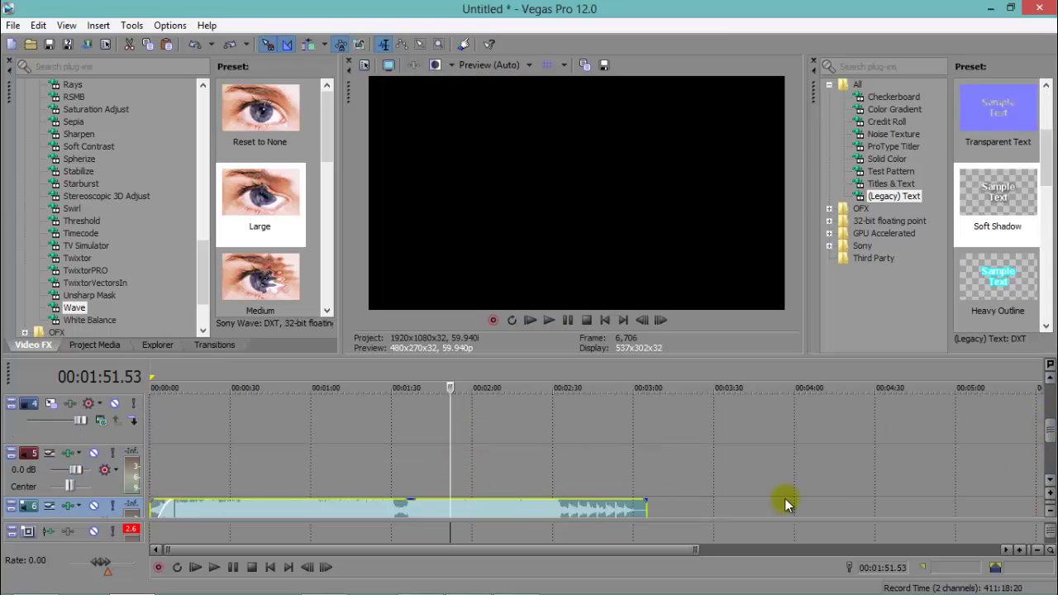
left_click_drag(506, 439, 616, 451)
mouse_move(1048, 430)
left_mouse_down()
mouse_move(1050, 397)
mouse_move(1051, 428)
left_mouse_up()
Delete the empty video track 4 and play the project from the beginning
left_click(109, 486)
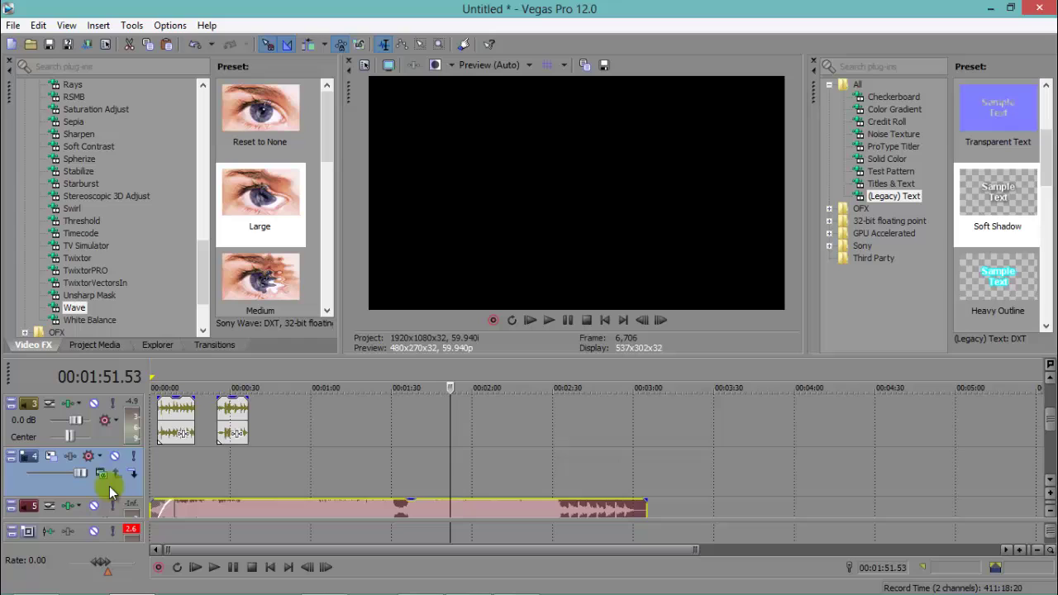
key("Delete")
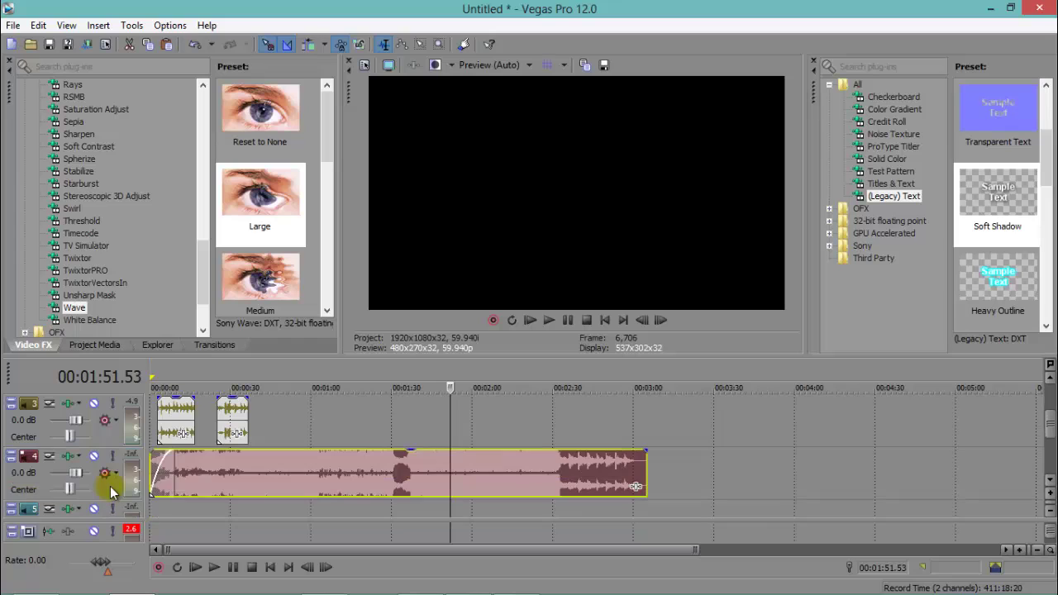
left_click(169, 478)
left_click(549, 320)
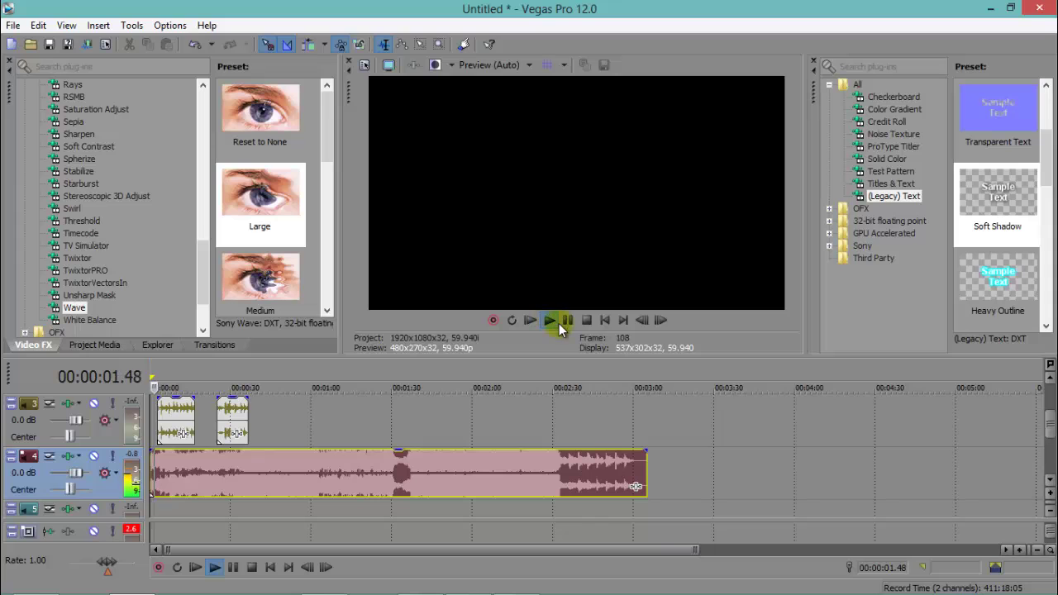
Give the music on track 4 a roughly 3-second fade-in at the project start and preview it
left_click(565, 320)
scroll(351, 495, "up", 2)
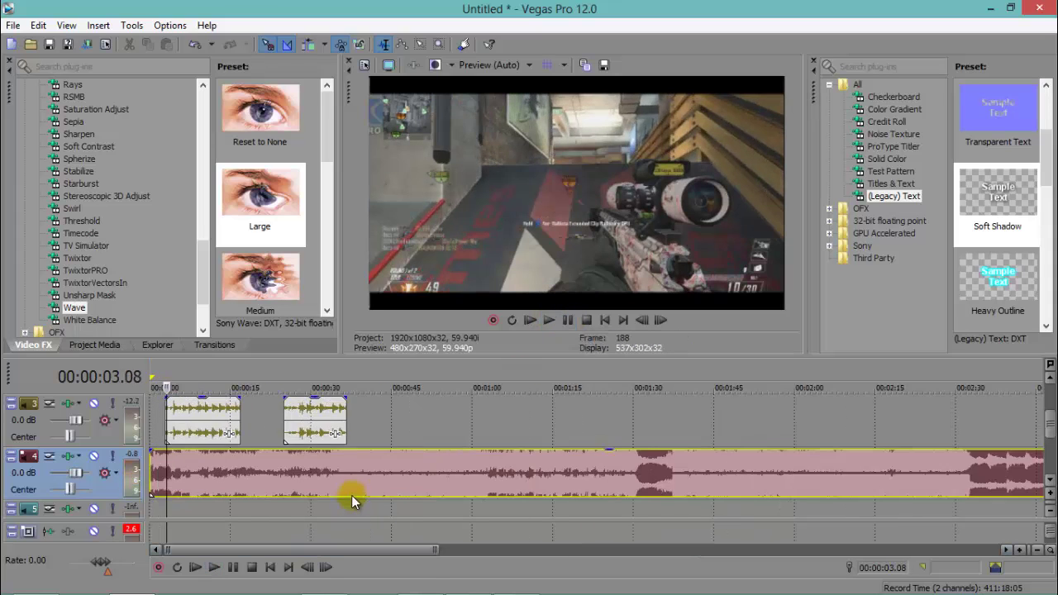
scroll(351, 495, "up", 3)
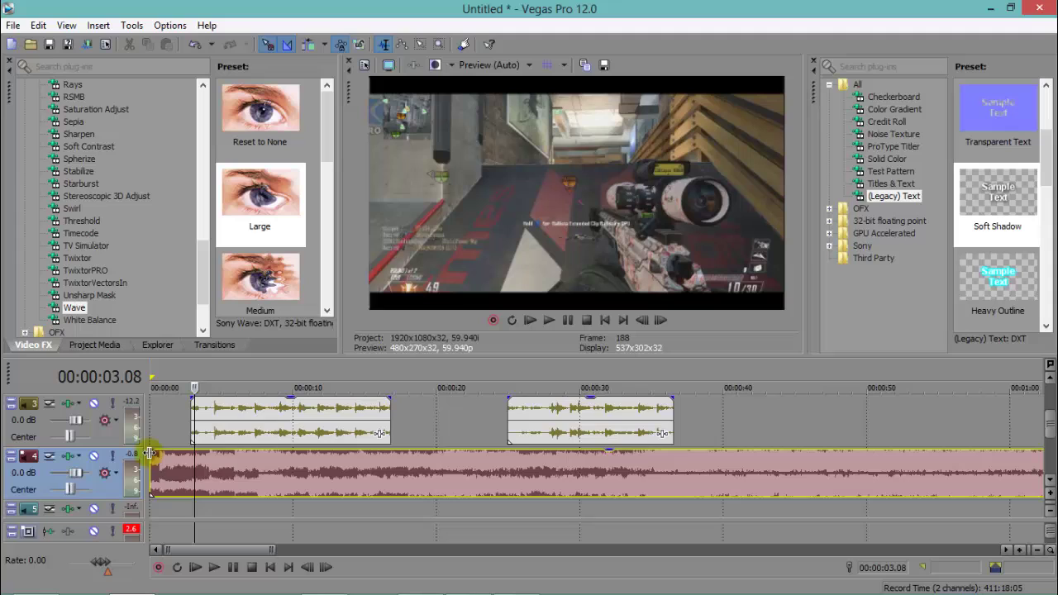
left_click_drag(153, 451, 238, 453)
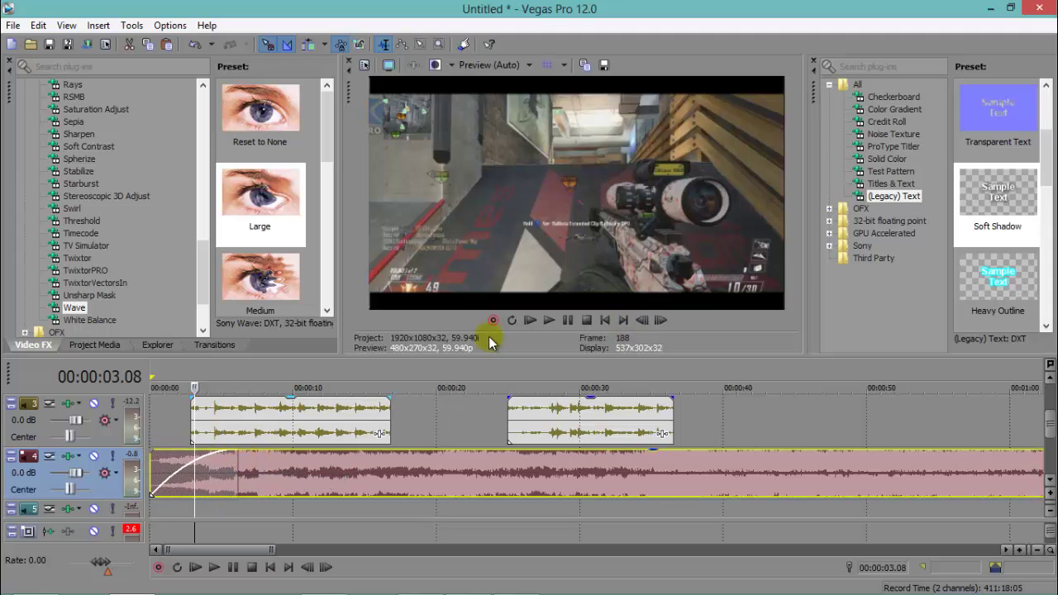
left_click(529, 321)
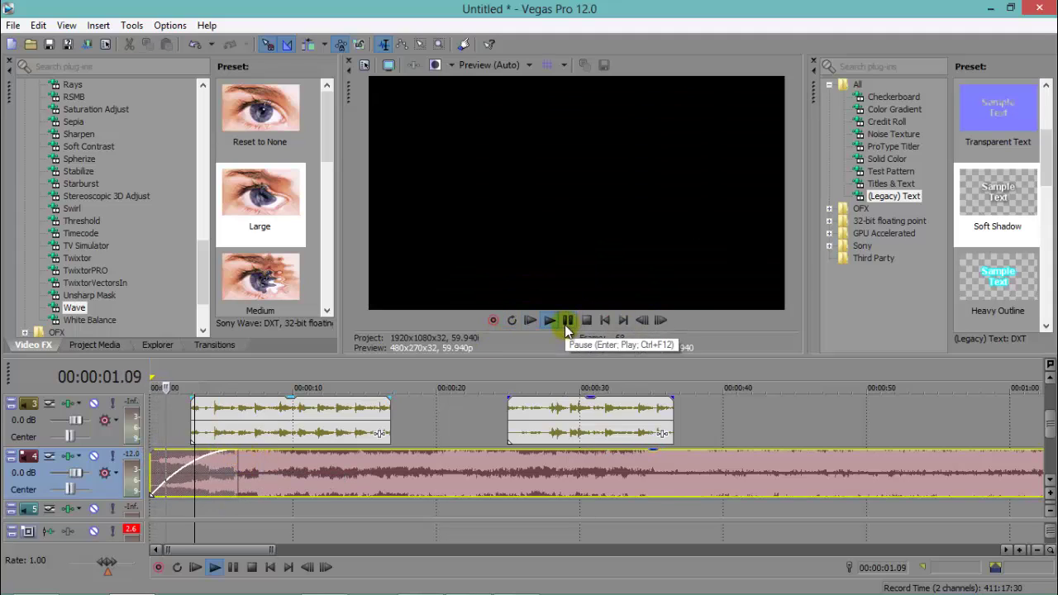
left_click(569, 321)
scroll(507, 406, "down", 3)
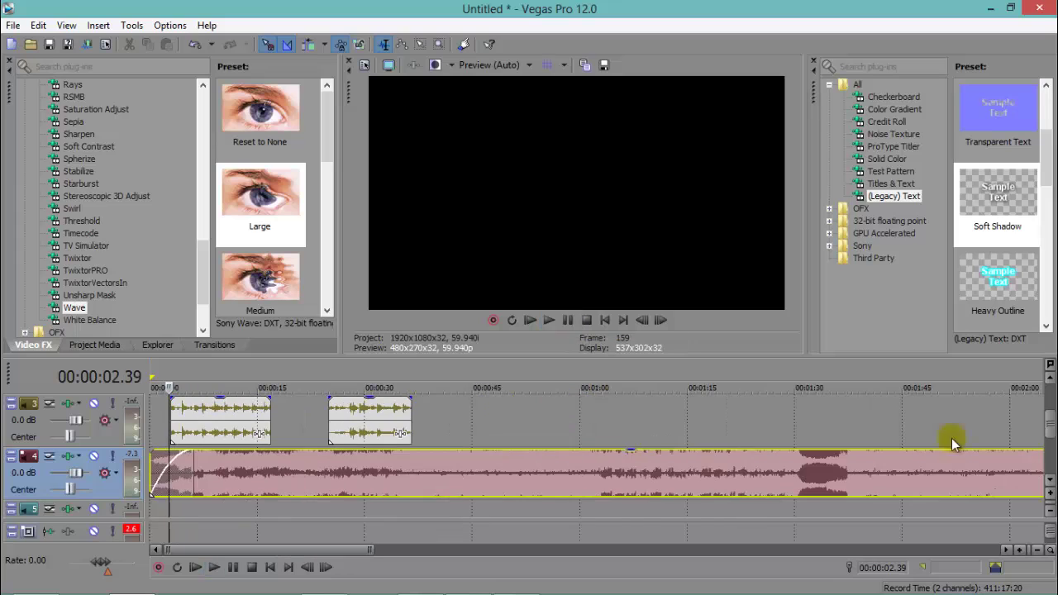
Stretch the checkered overlay across both gameplay clips and shift its start to about 7.5 s
scroll(1055, 440, "up", 2)
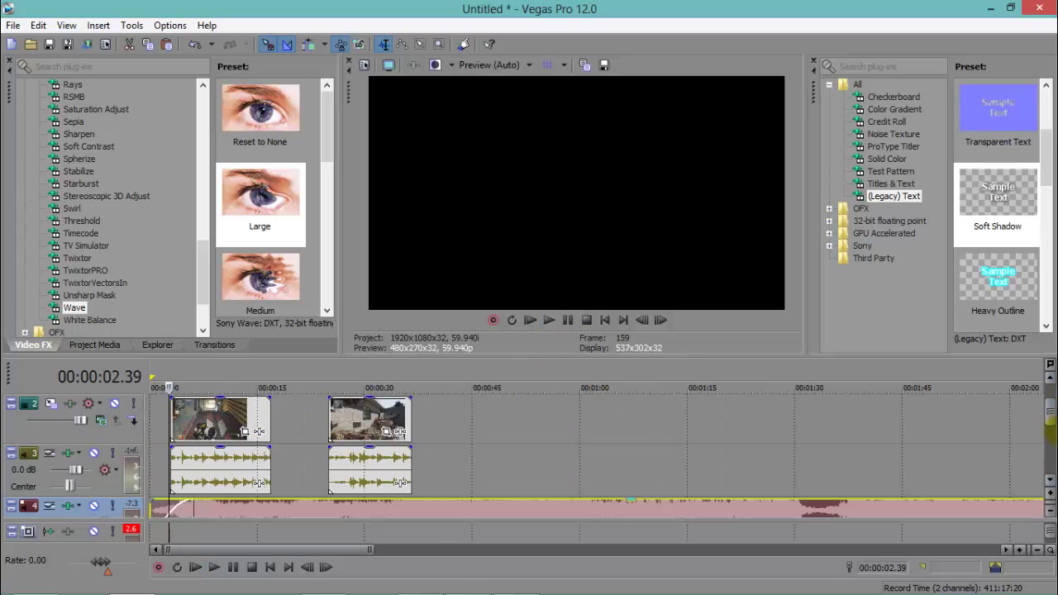
scroll(1055, 426, "up", 1)
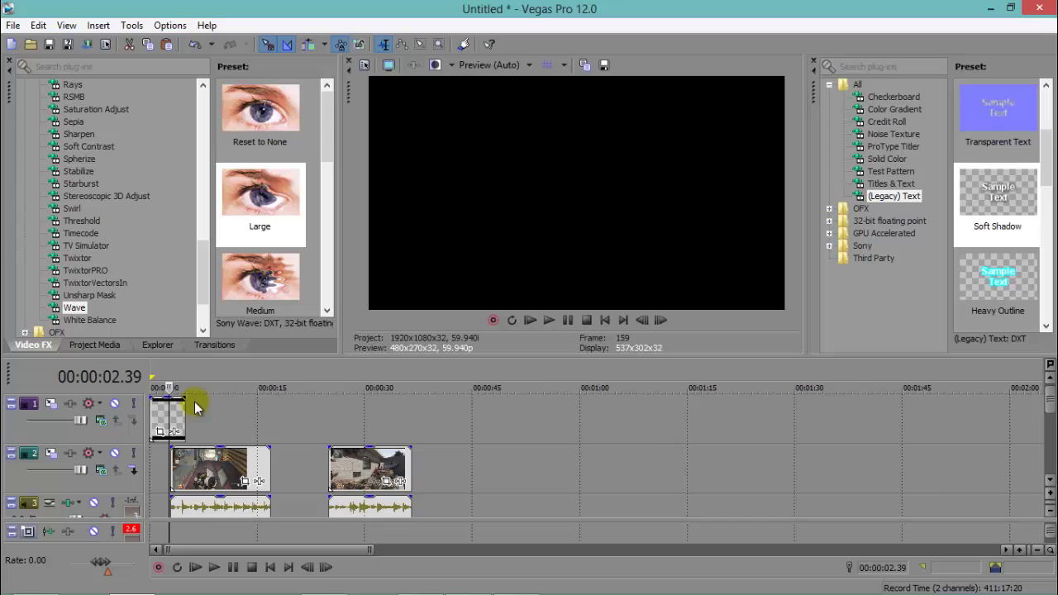
scroll(207, 409, "up", 3)
left_click_drag(218, 412, 900, 470)
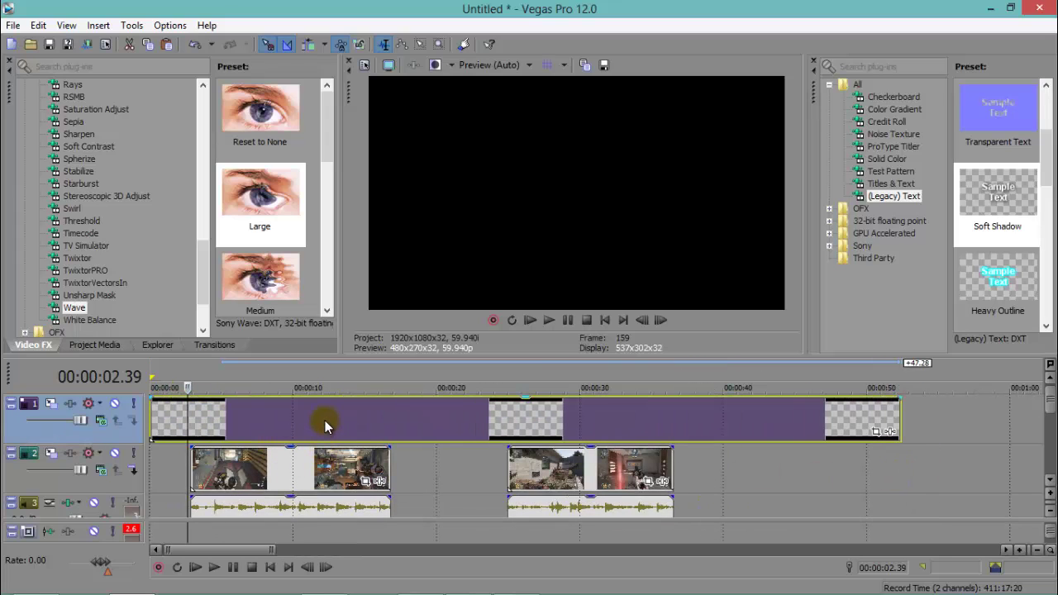
mouse_move(271, 427)
left_mouse_down()
mouse_move(250, 427)
mouse_move(268, 425)
left_mouse_up()
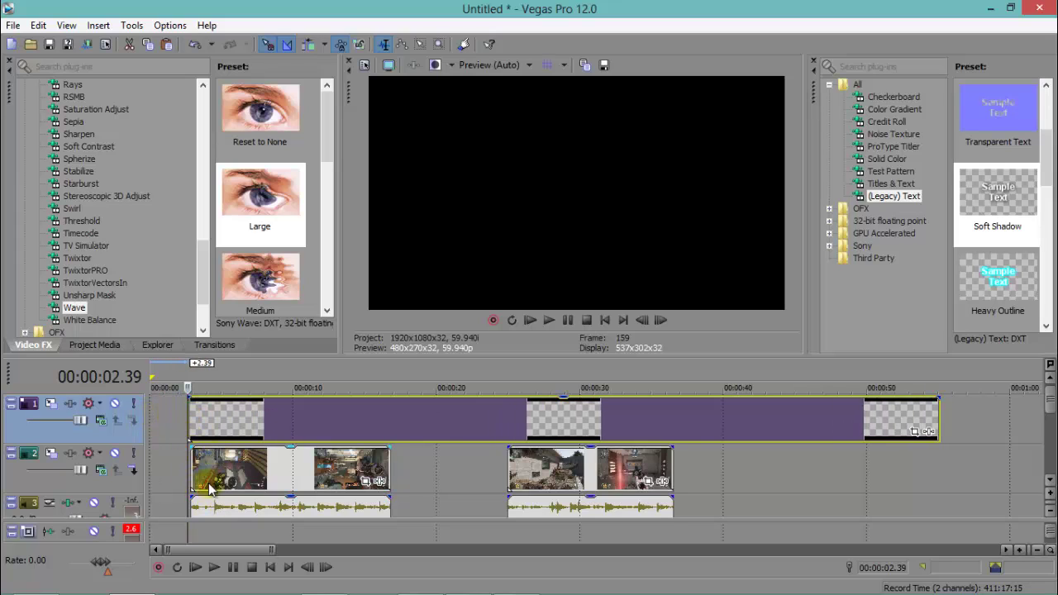
left_click_drag(265, 421, 339, 421)
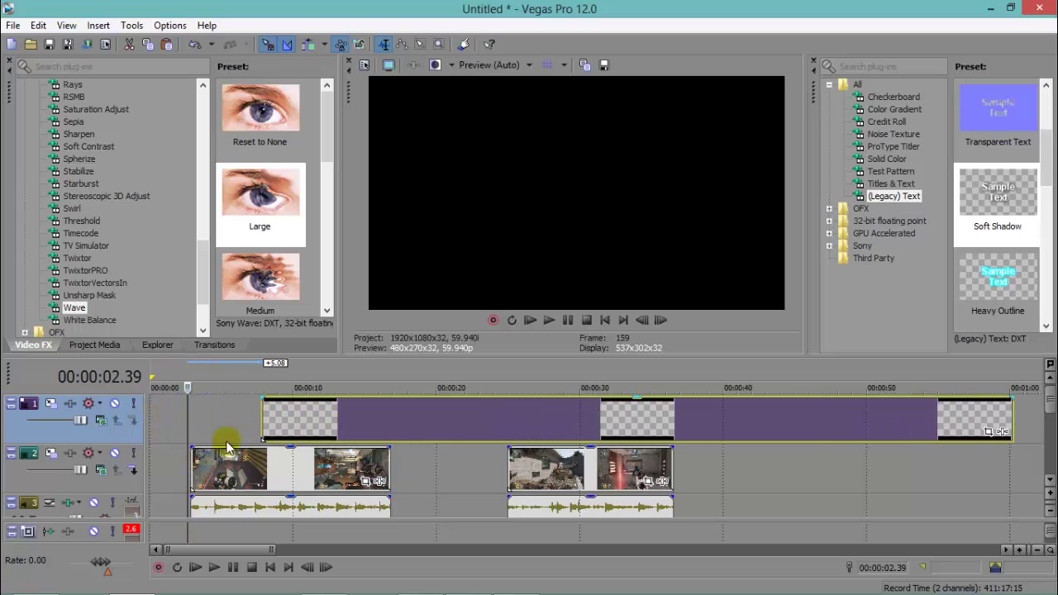
left_click(265, 417)
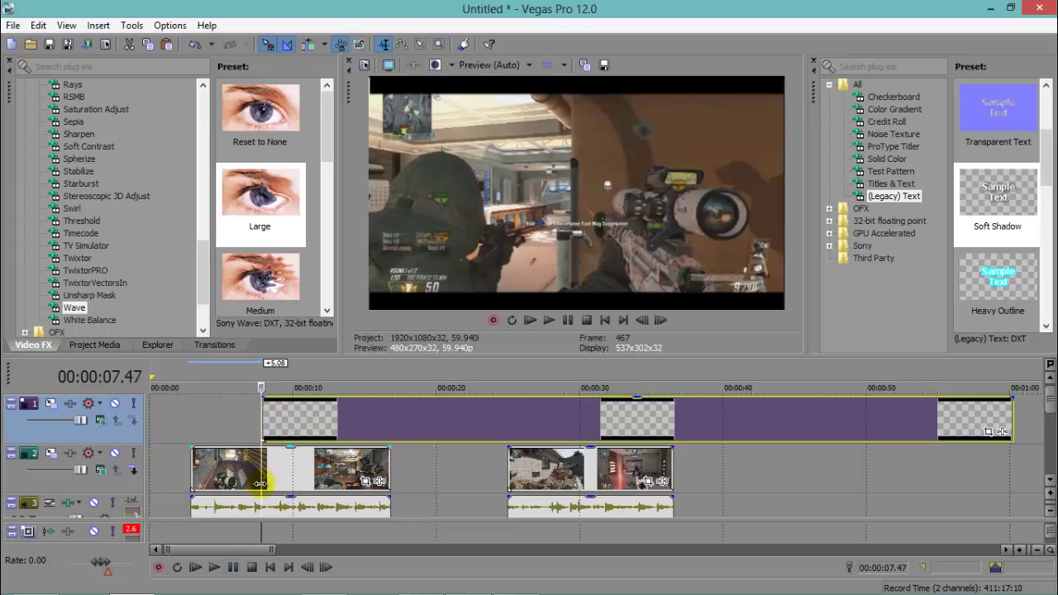
scroll(338, 437, "down", 5)
Shrink the black bars overlay's Pan/Crop frame to 608.5 × 342.3
left_click(447, 429)
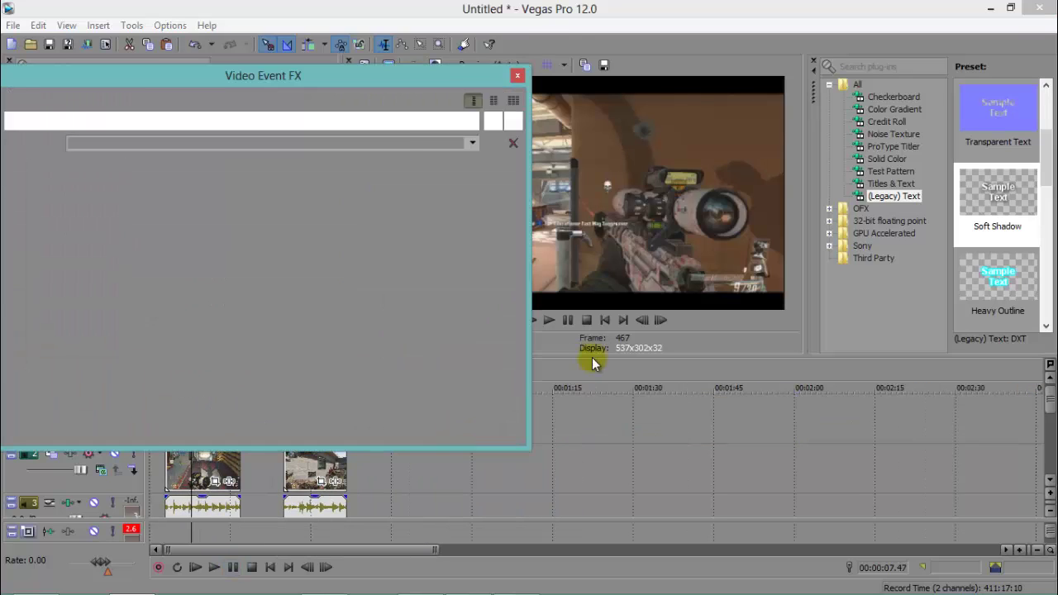
left_click(516, 76)
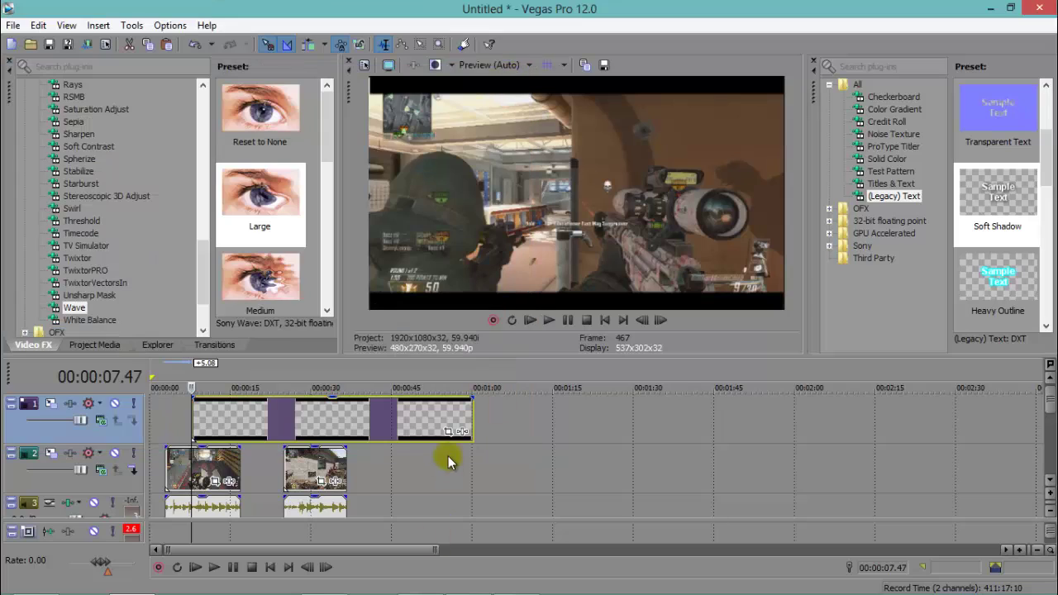
left_click(451, 432)
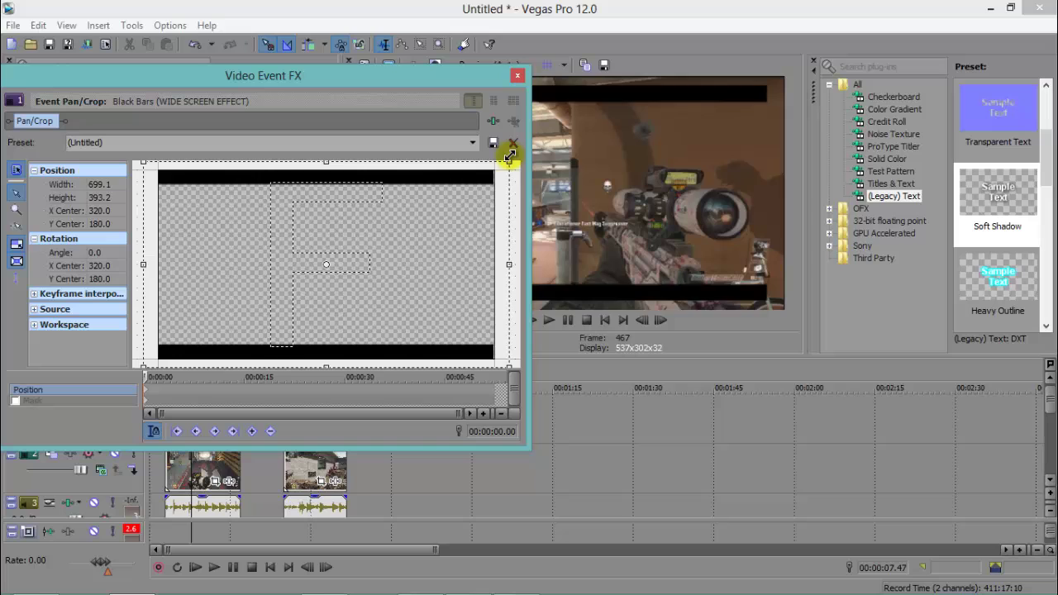
left_click_drag(493, 171, 487, 177)
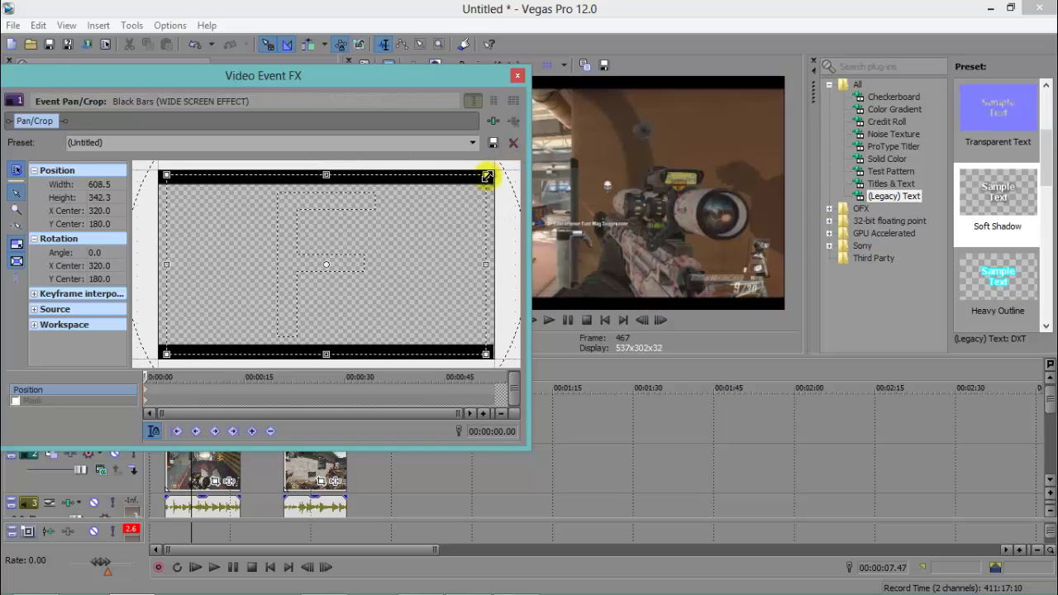
left_click(517, 76)
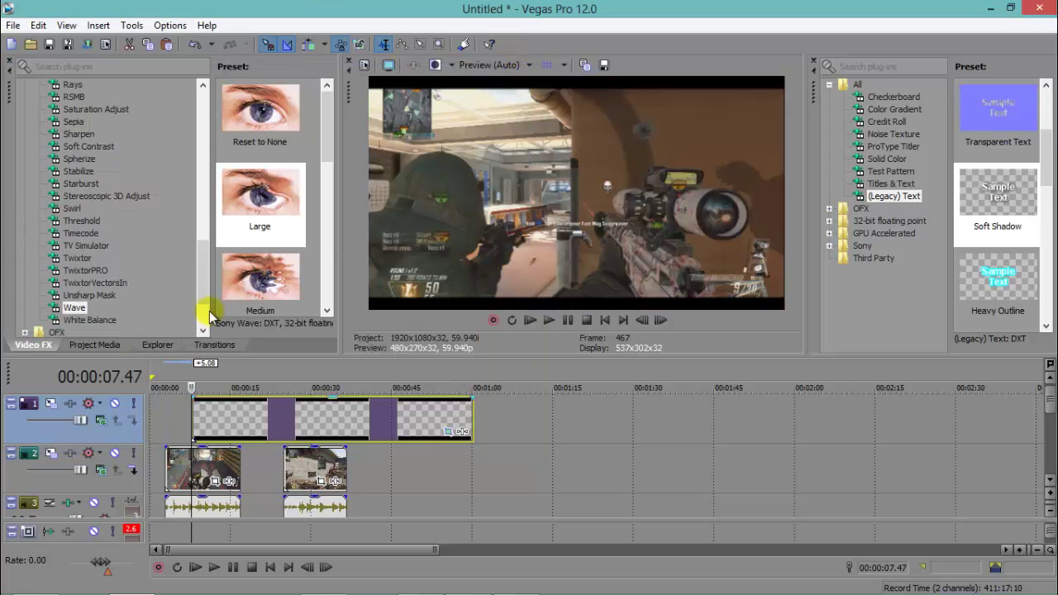
Move the black bars event to 0:00 and extend it past both gameplay clips
left_click_drag(252, 404, 141, 420)
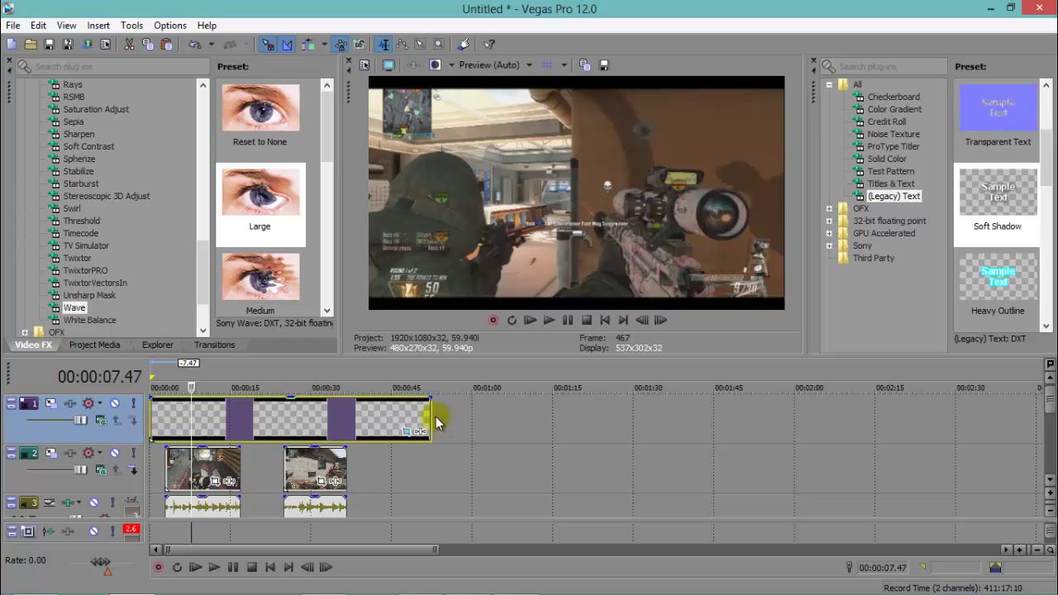
scroll(428, 416, "down", 3)
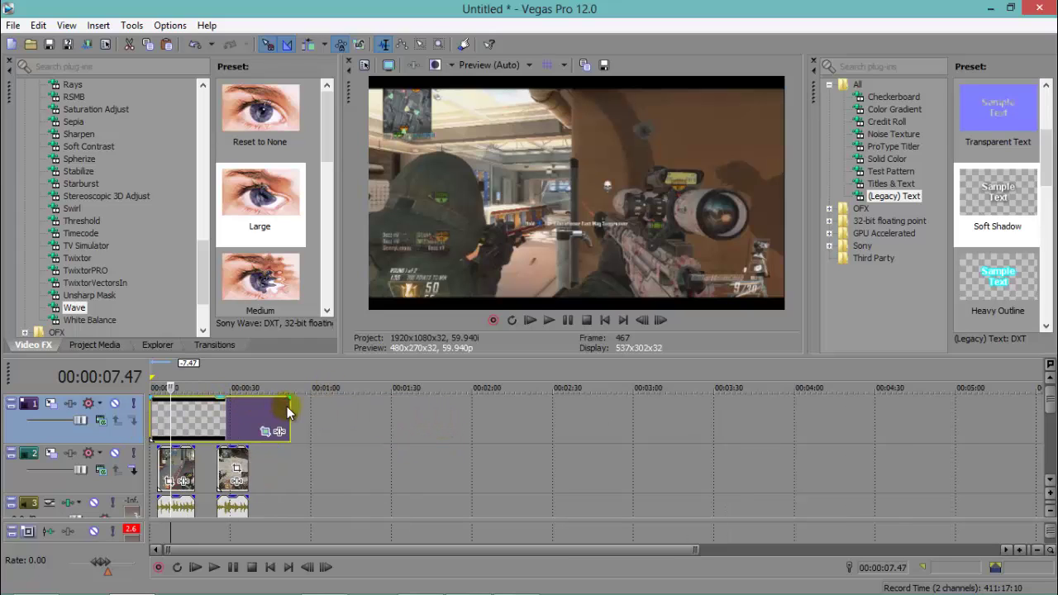
left_click_drag(291, 407, 384, 418)
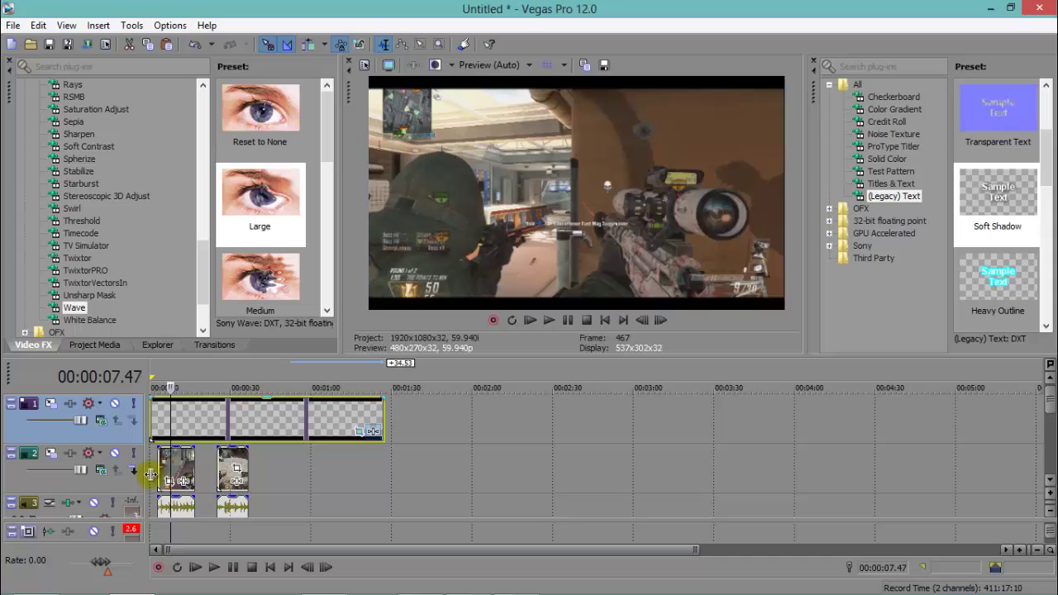
scroll(320, 508, "up", 6)
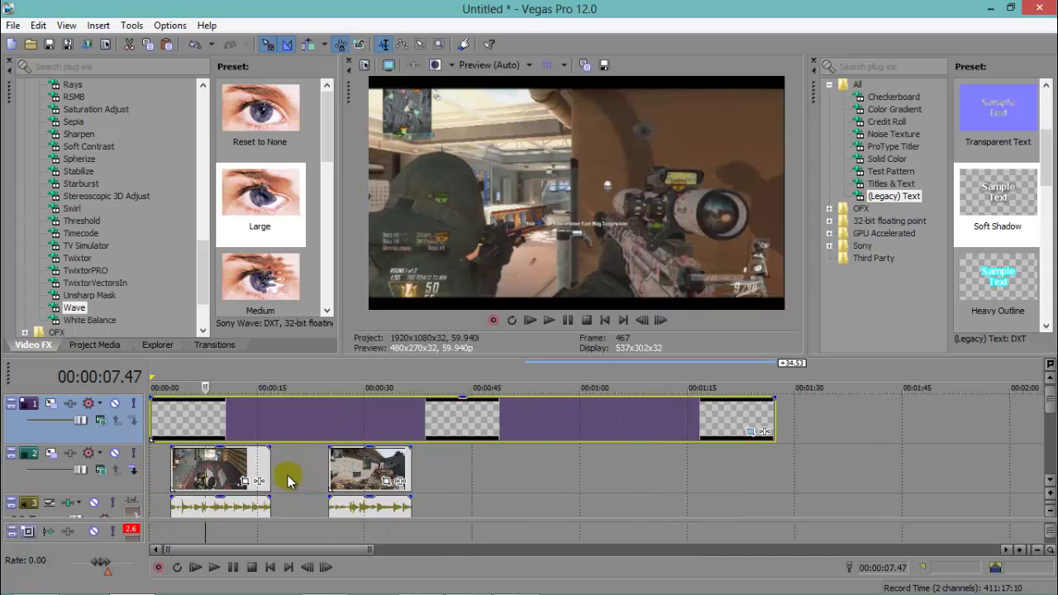
scroll(287, 478, "down", 3)
scroll(213, 476, "up", 3)
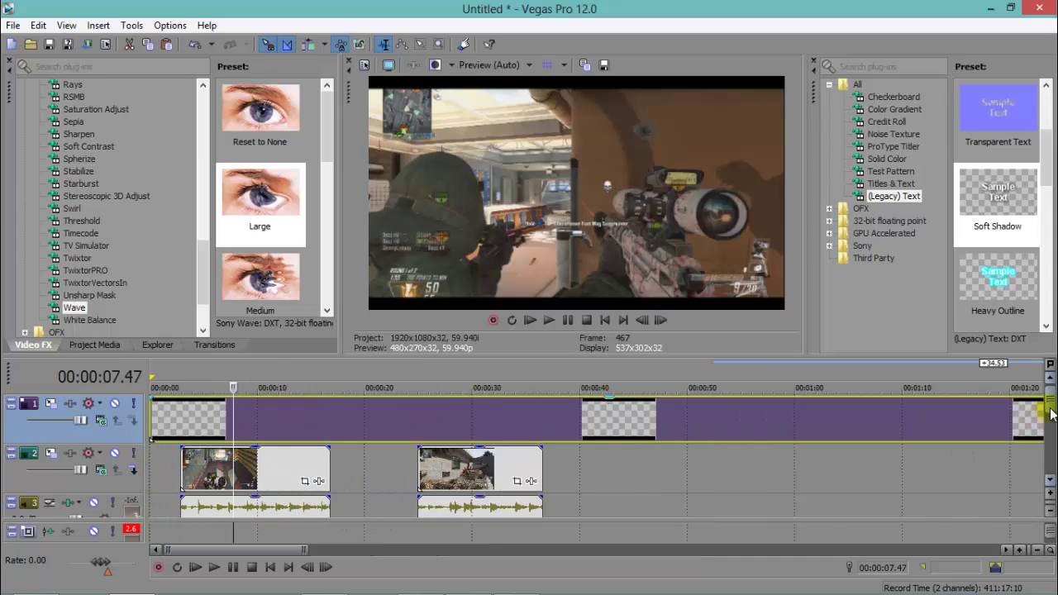
scroll(1052, 424, "down", 2)
scroll(1050, 417, "up", 2)
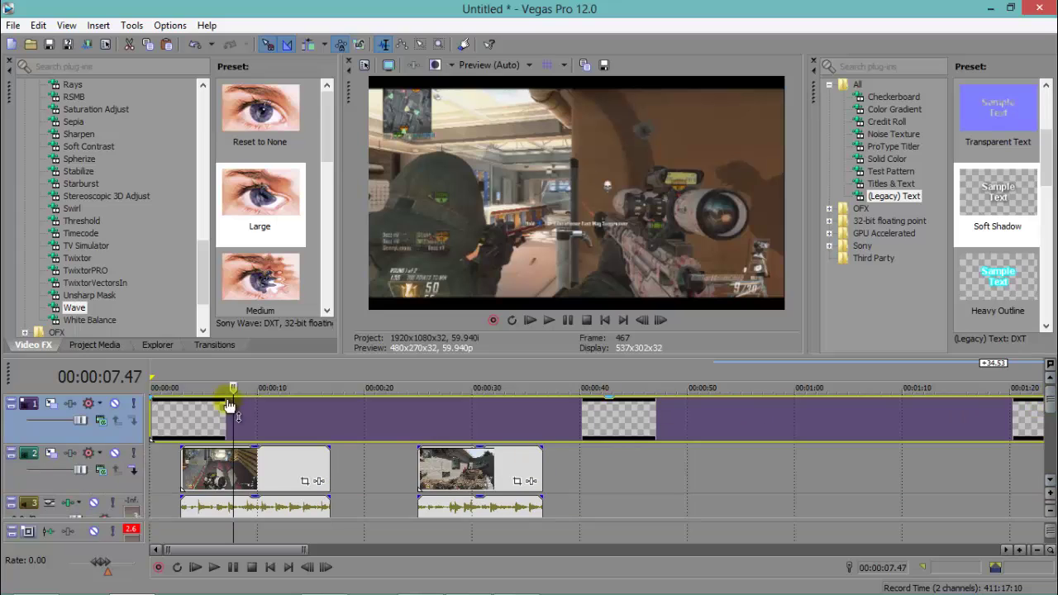
Nudge the first gameplay clip slightly earlier and preview the project from the start
left_click_drag(269, 480, 247, 476)
left_click(517, 579)
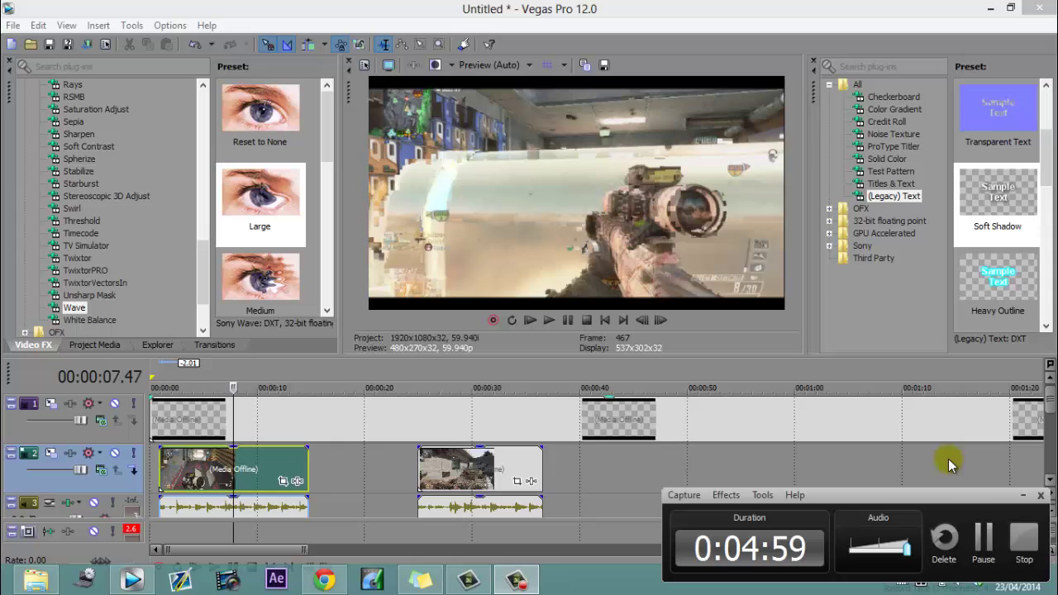
left_click(438, 421)
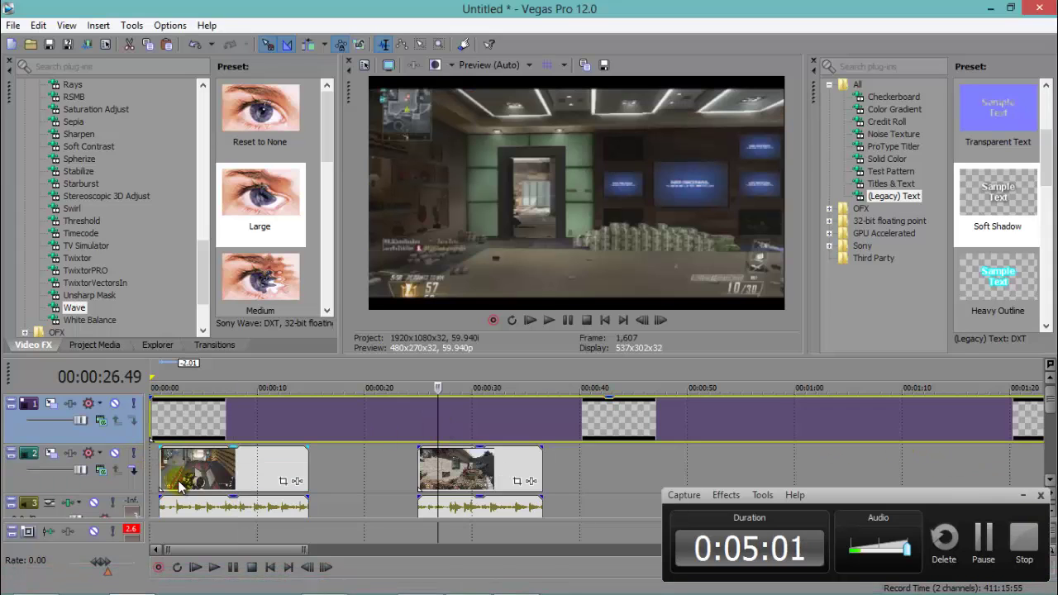
left_click(180, 486)
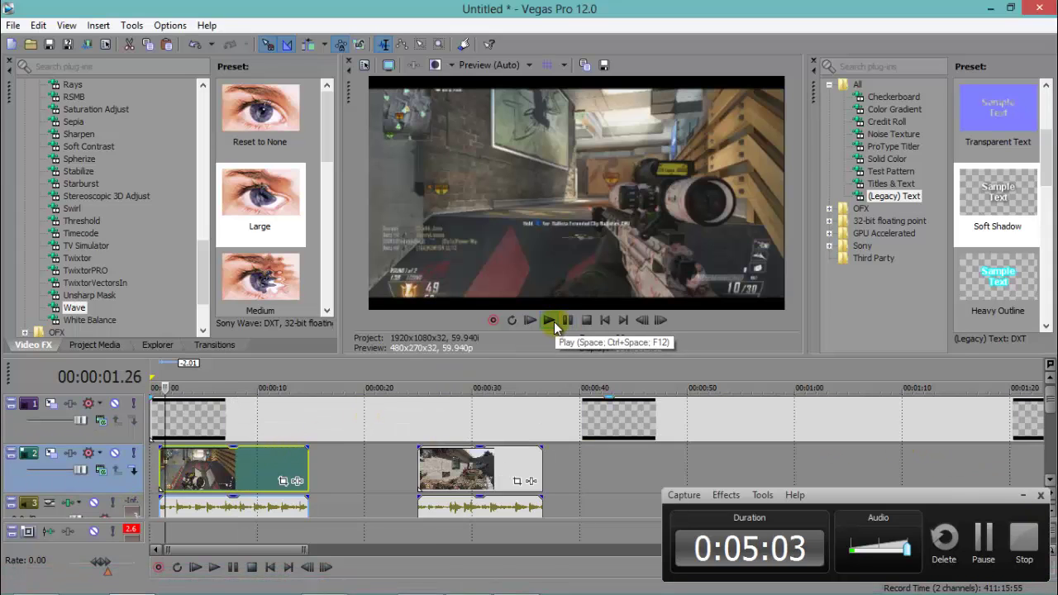
left_click(205, 500)
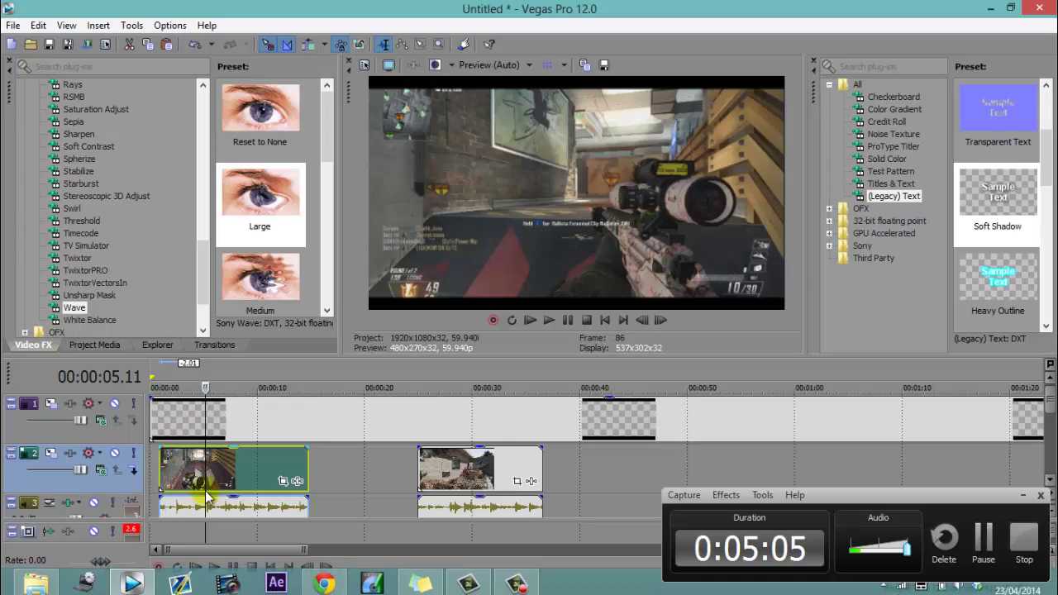
left_click(265, 469)
left_click(254, 469)
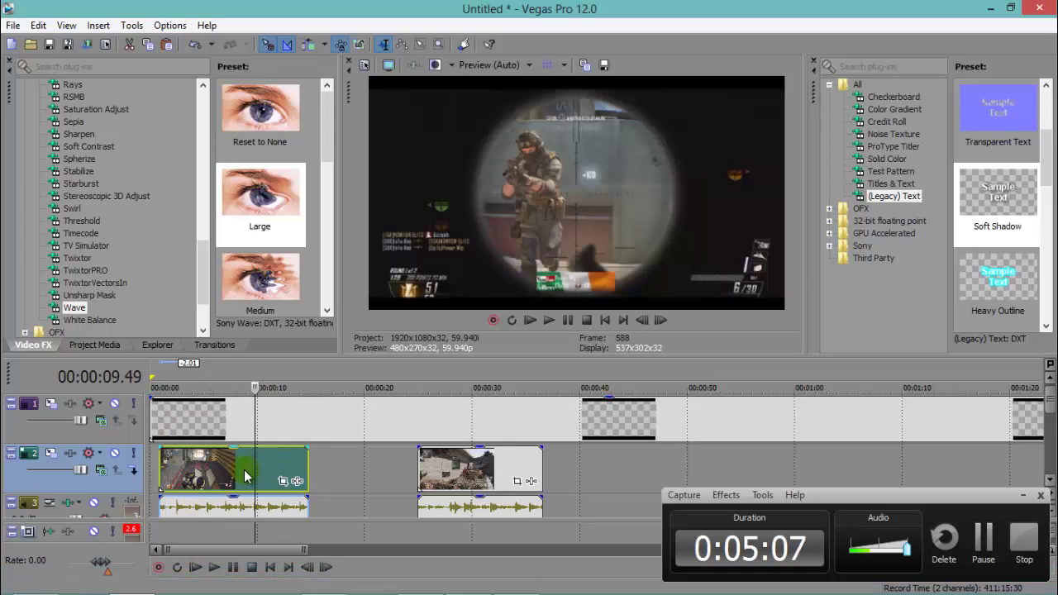
left_click(548, 320)
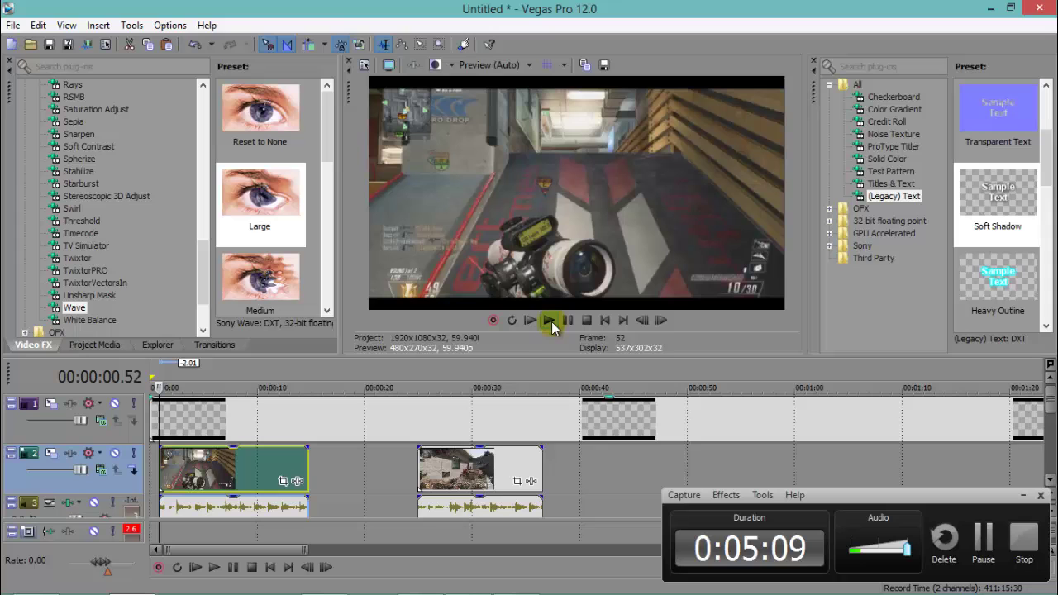
left_click(550, 321)
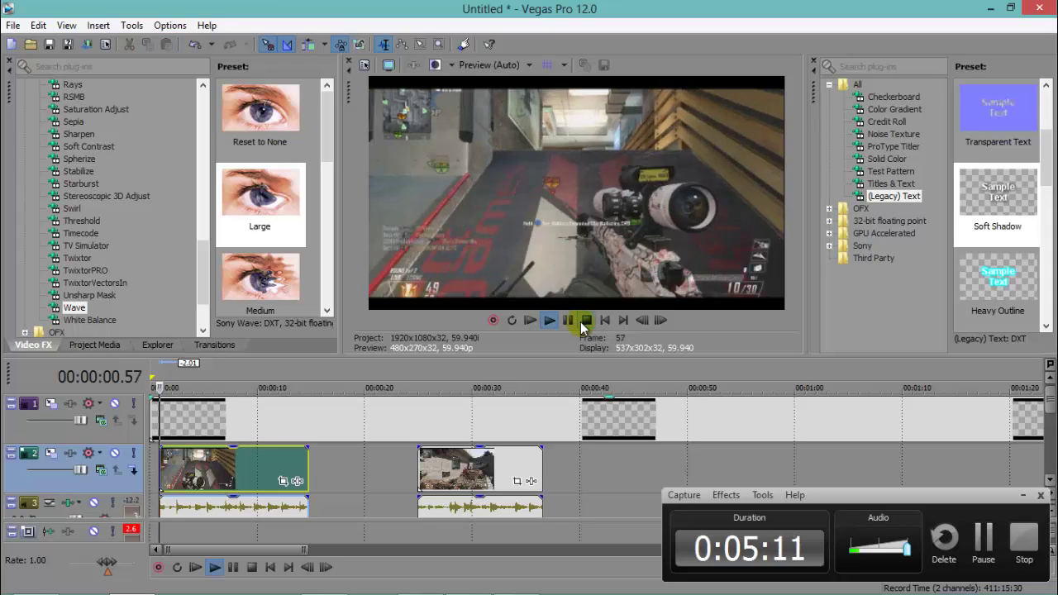
left_click(567, 321)
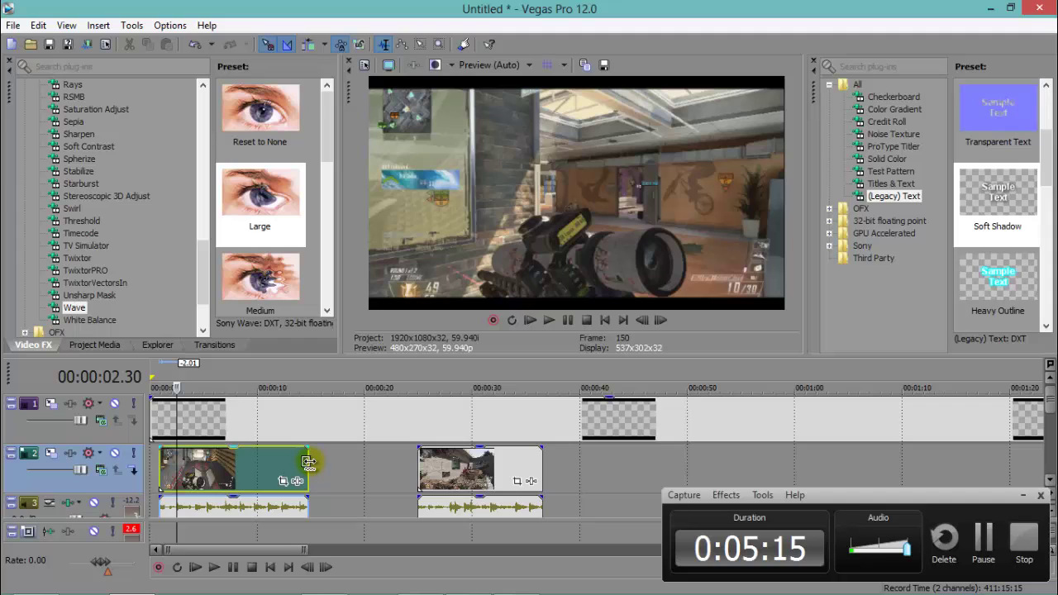
Time-stretch the first clip and its audio into slow motion, then trim it back slightly
mouse_move(308, 462)
left_mouse_down()
mouse_move(454, 462)
mouse_move(309, 463)
left_mouse_up()
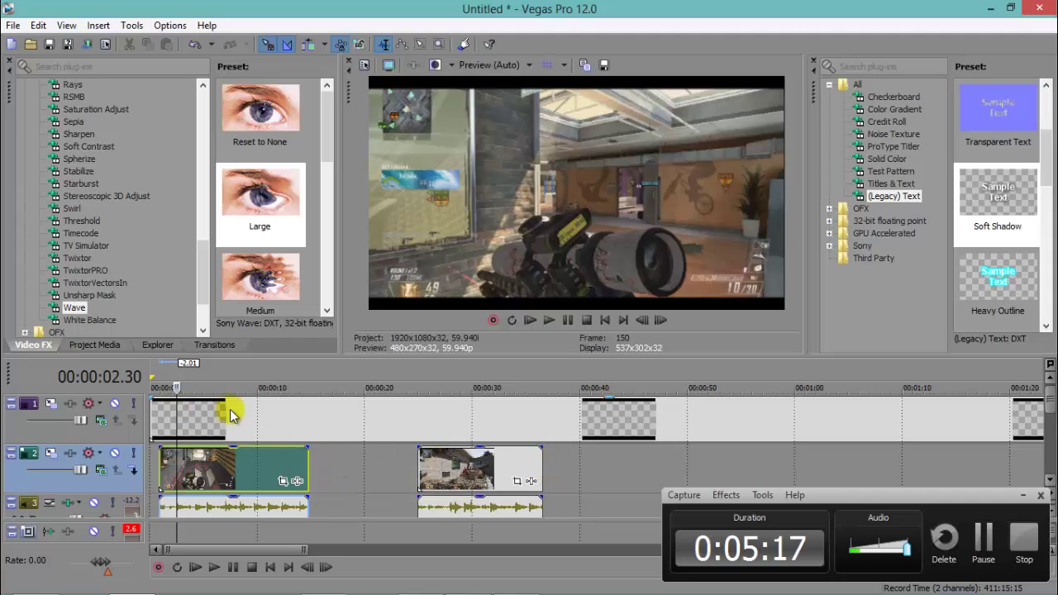
scroll(230, 415, "down", 2)
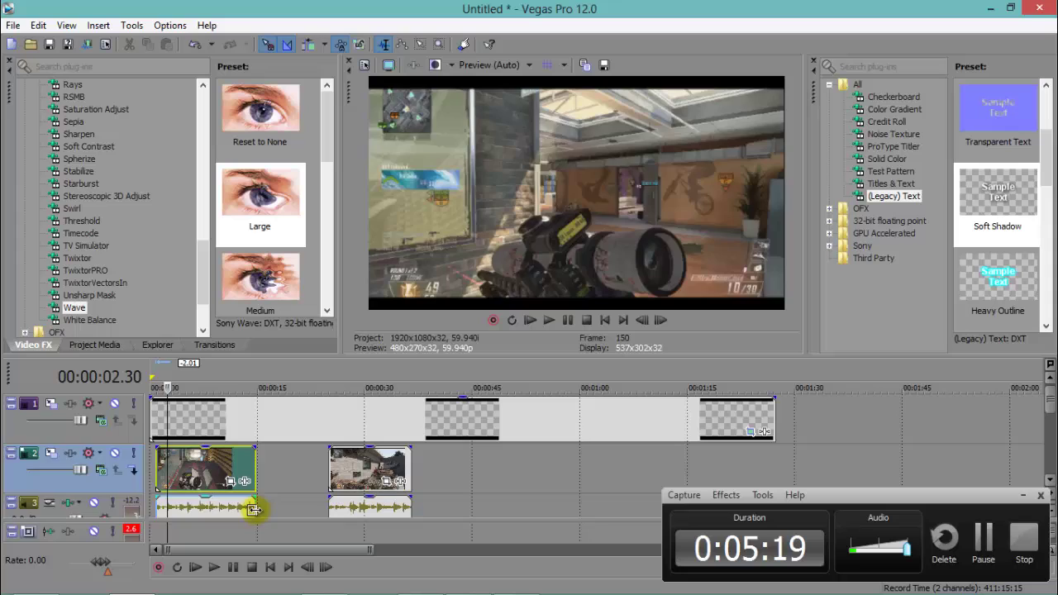
left_click(254, 510)
left_click(197, 480)
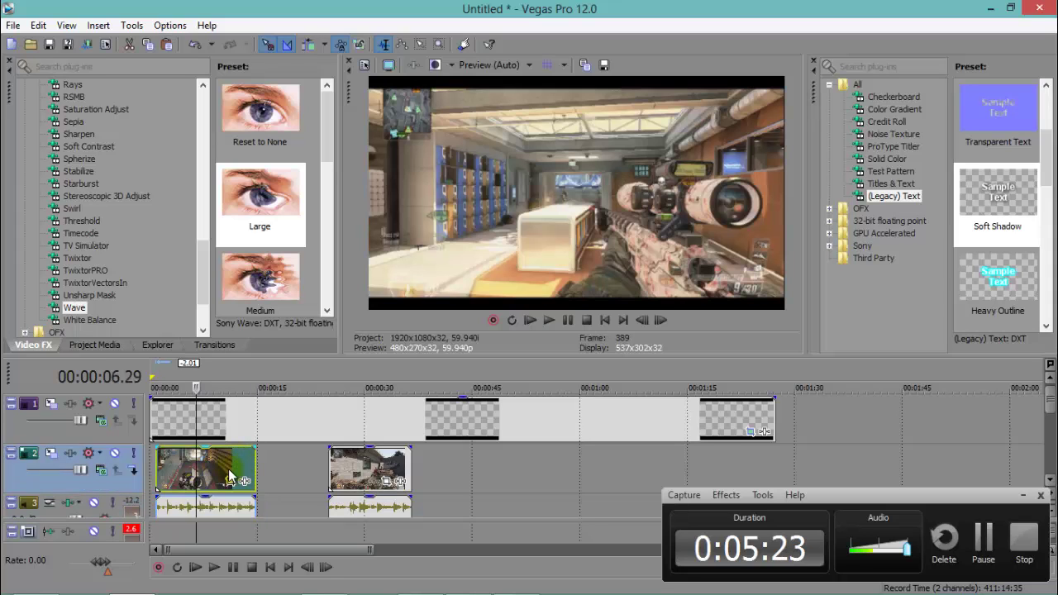
left_click_drag(257, 467, 293, 465)
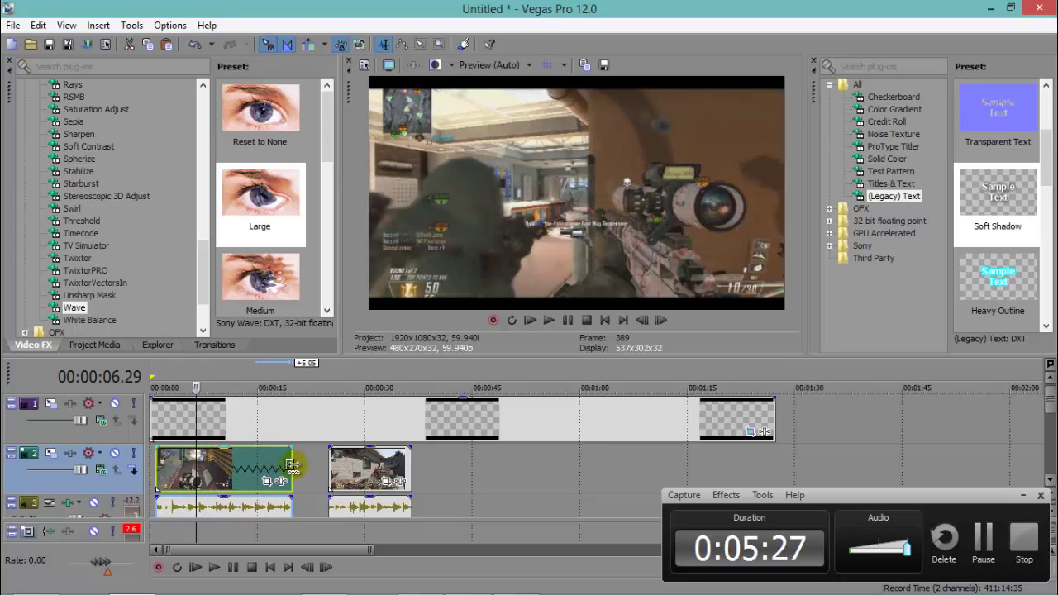
left_click(225, 509)
left_click(229, 505)
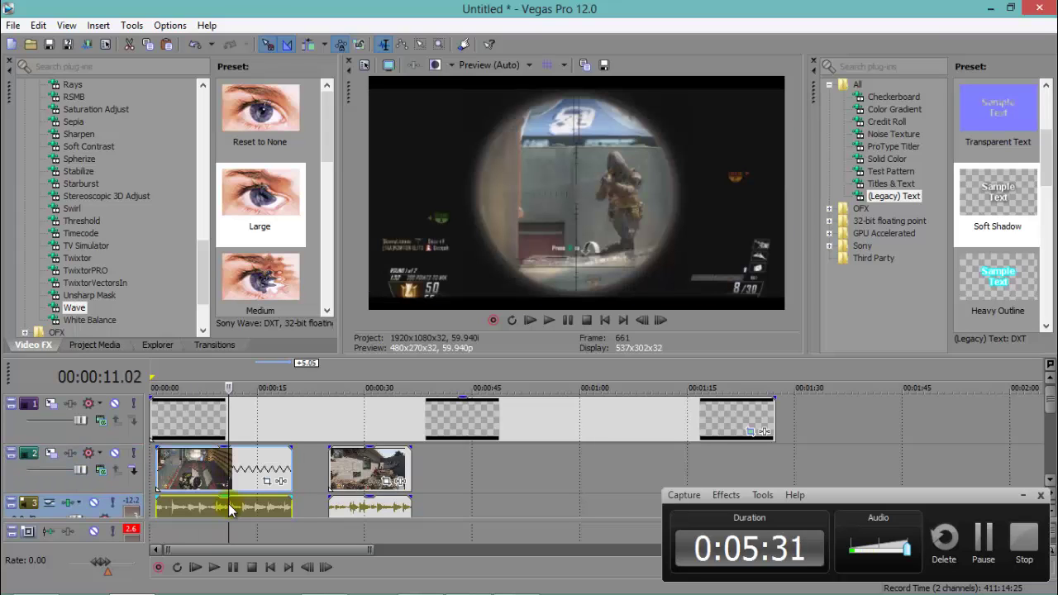
left_click(240, 473)
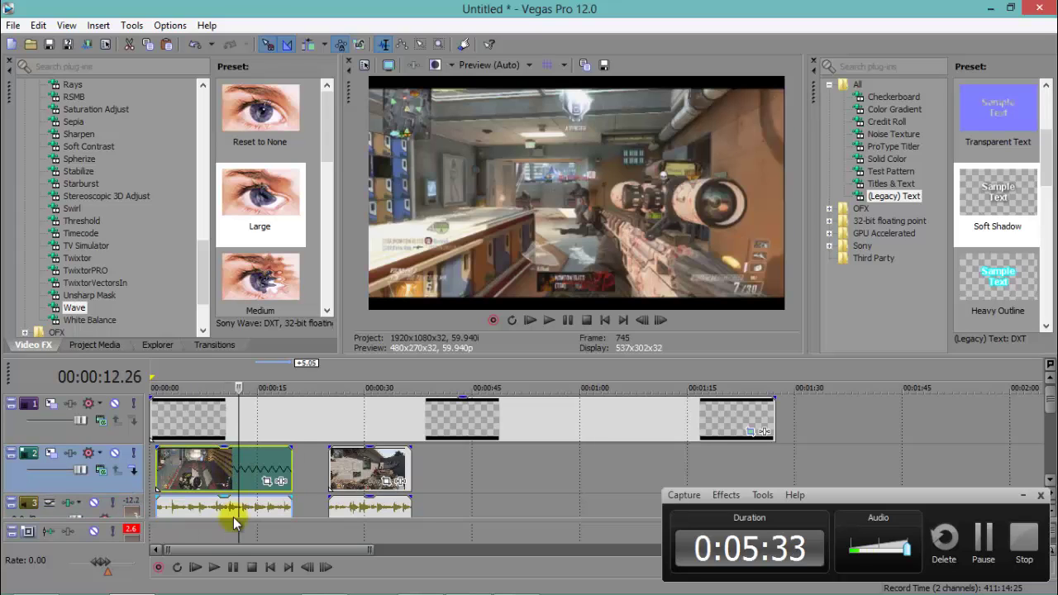
left_click_drag(289, 470, 280, 470)
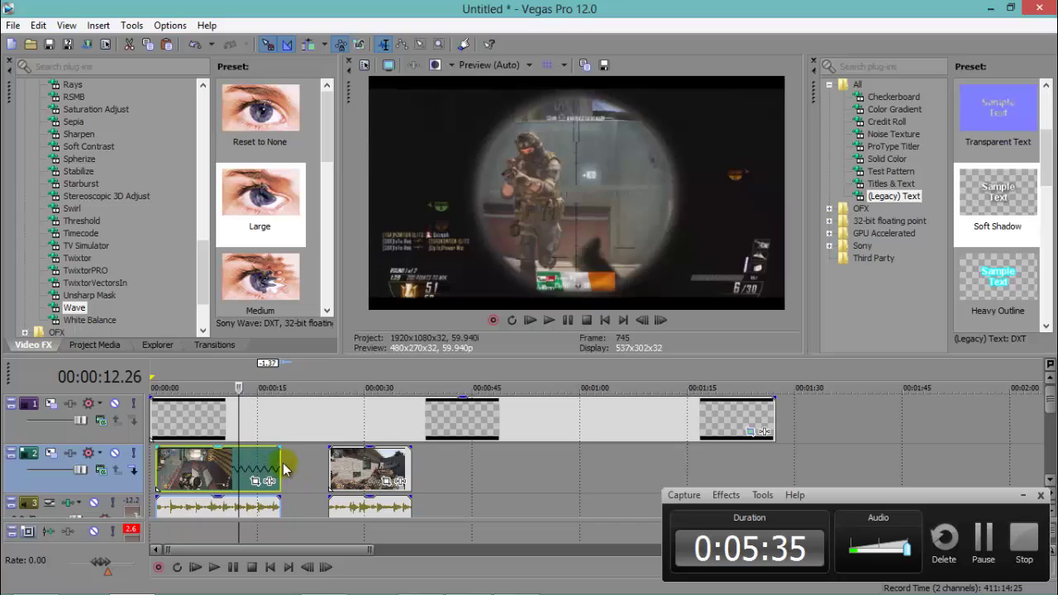
Try extending the second clip's video and audio, then undo the extension
left_click(351, 469)
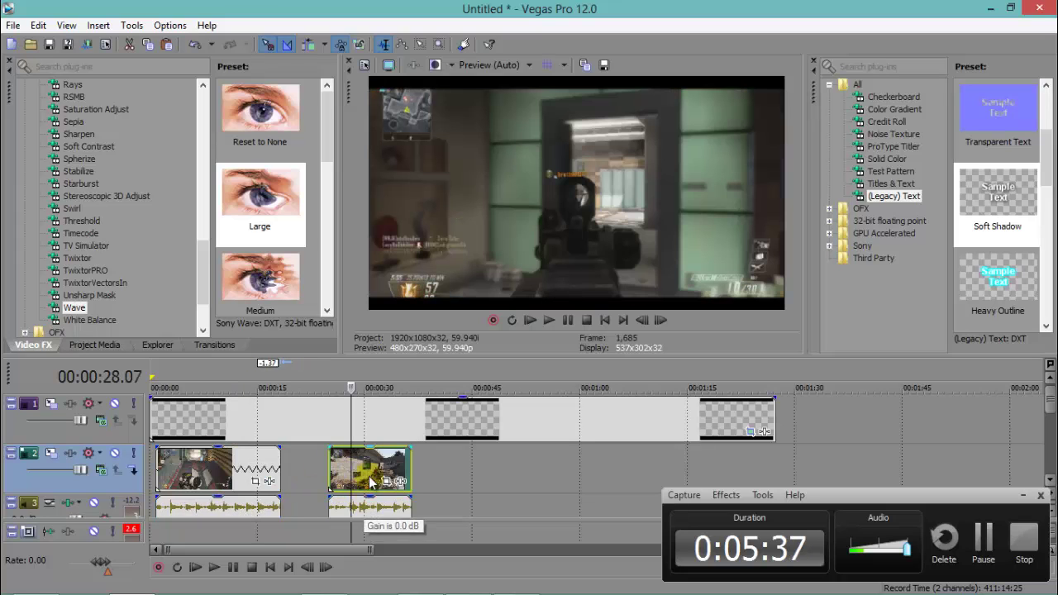
mouse_move(365, 505)
left_mouse_down()
mouse_move(389, 506)
mouse_move(365, 506)
left_mouse_up()
left_click_drag(409, 467, 444, 467)
left_click_drag(408, 509, 442, 520)
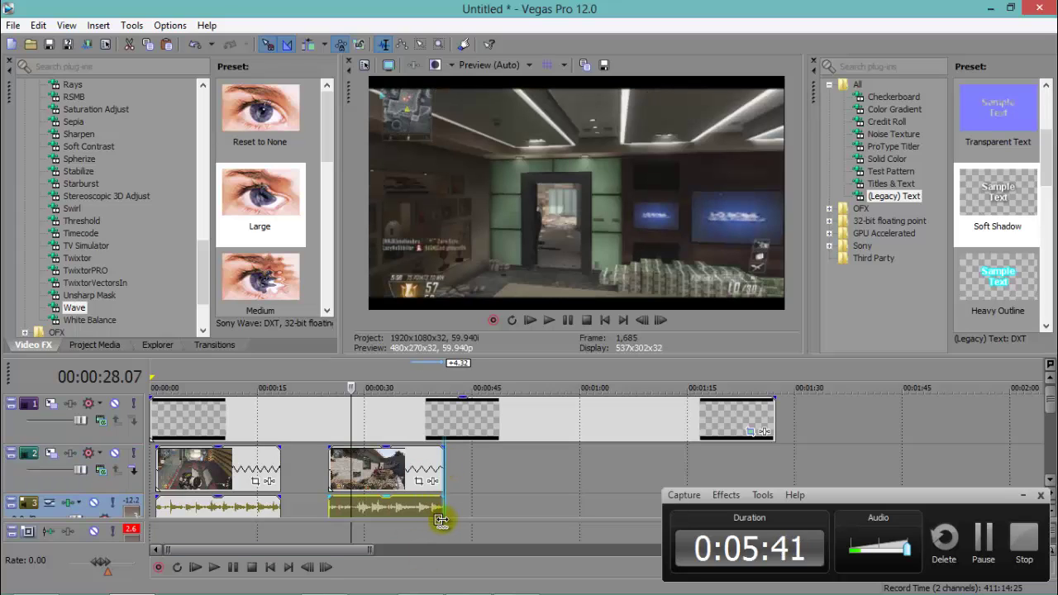
key("ctrl+z")
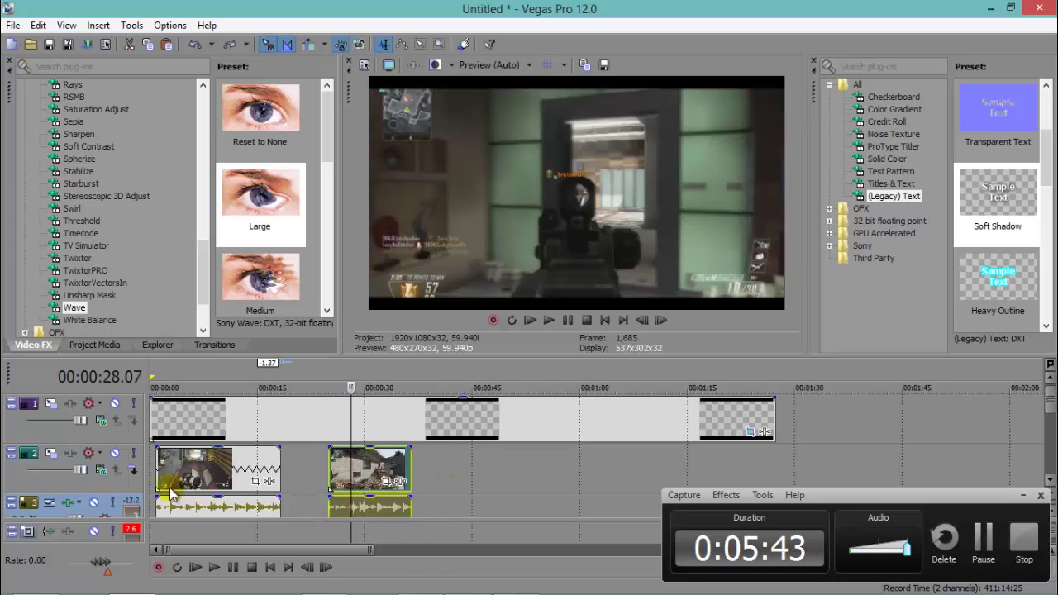
Select the first clip with its audio and preview the project from the start
left_click(239, 526)
left_click(237, 515)
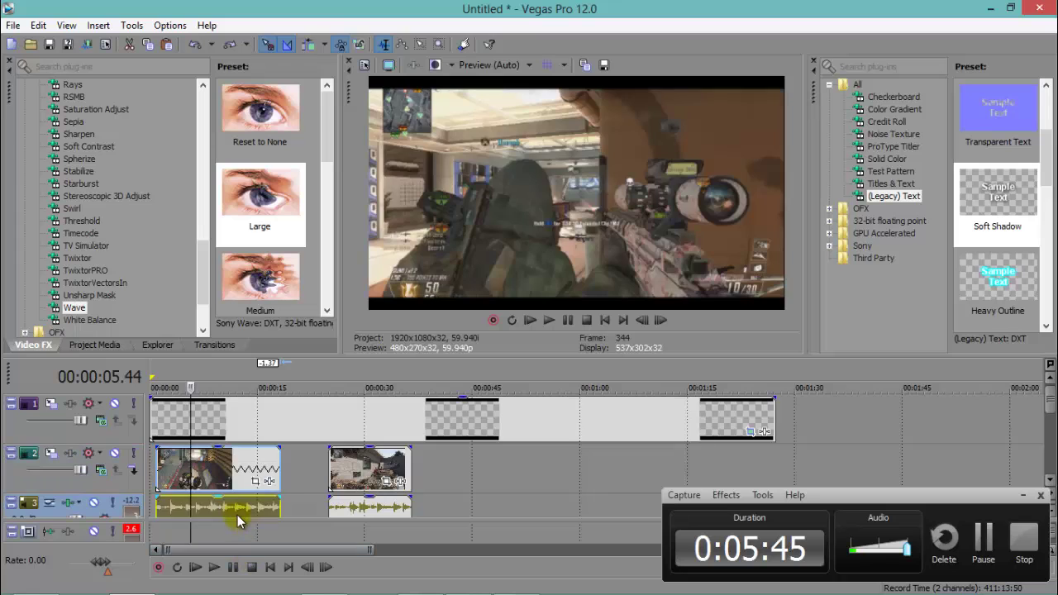
left_click(155, 465)
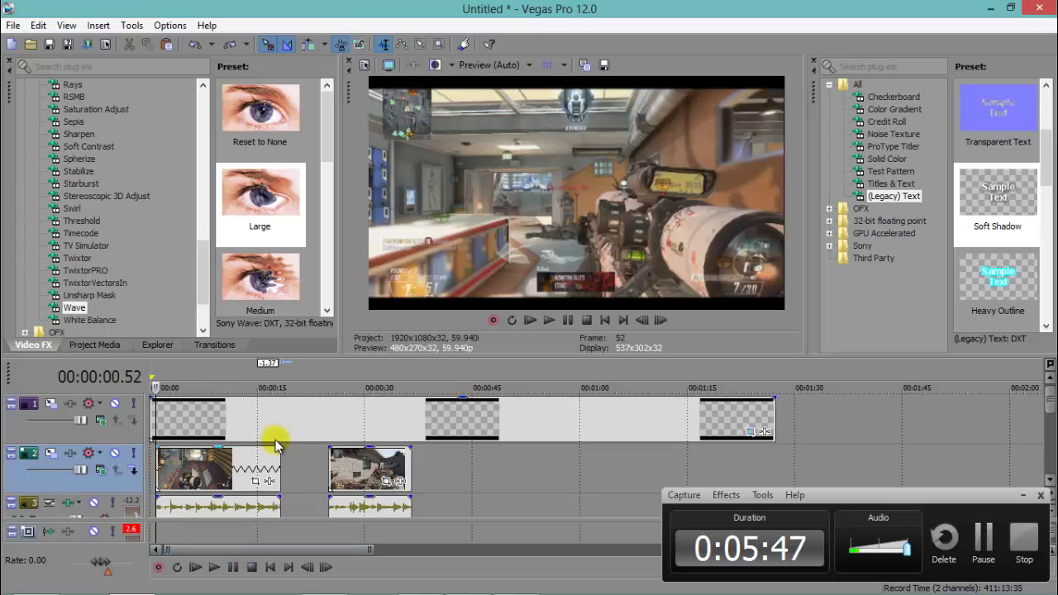
left_click(558, 325)
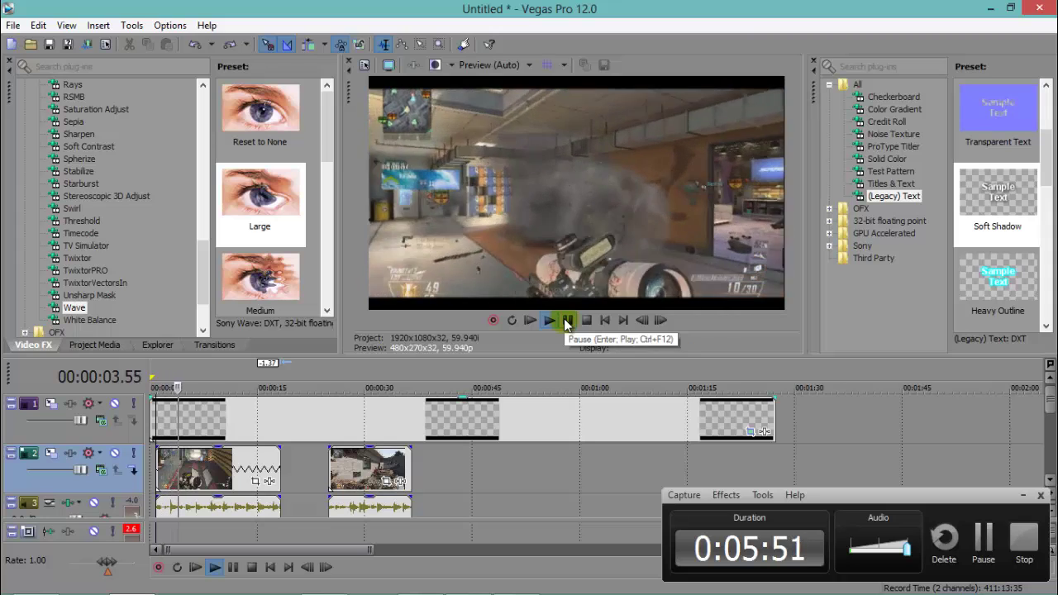
left_click(567, 320)
Add matching fade-ins to the first clip's video and audio and play back the result
left_click_drag(157, 450, 191, 450)
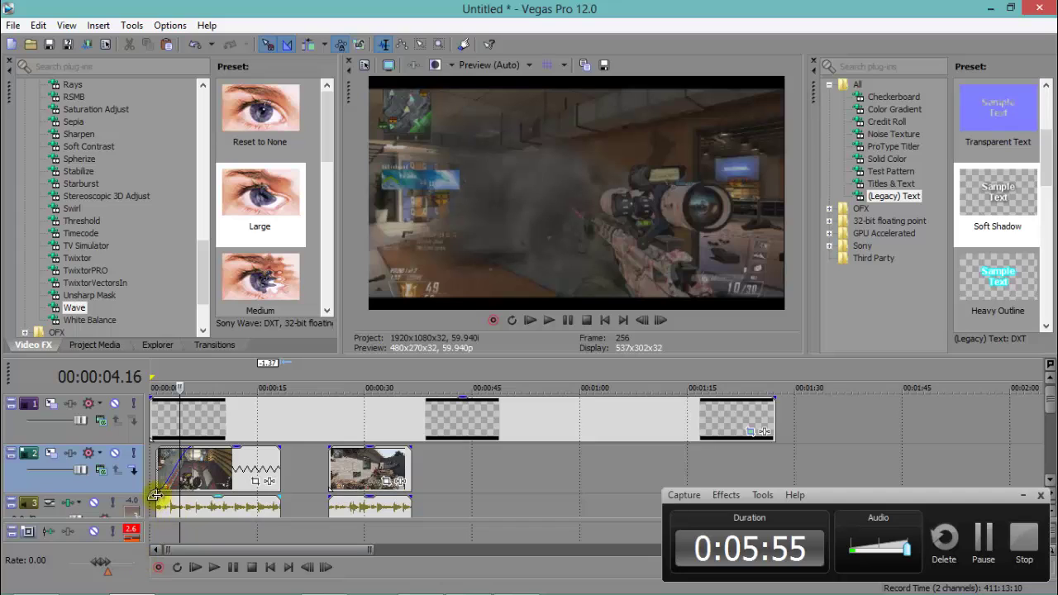
left_click_drag(155, 494, 191, 496)
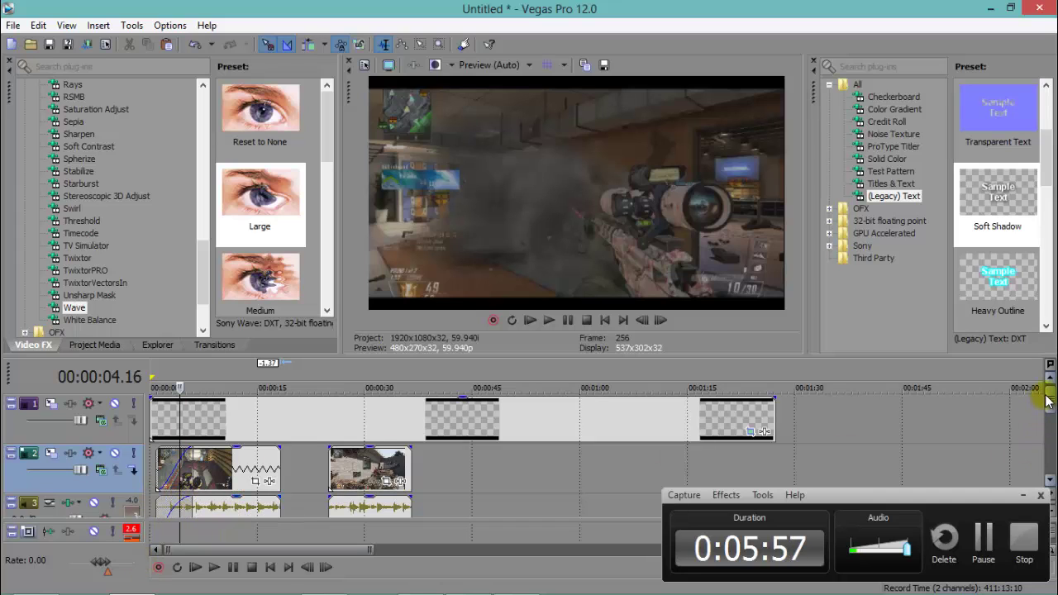
scroll(1051, 419, "down", 2)
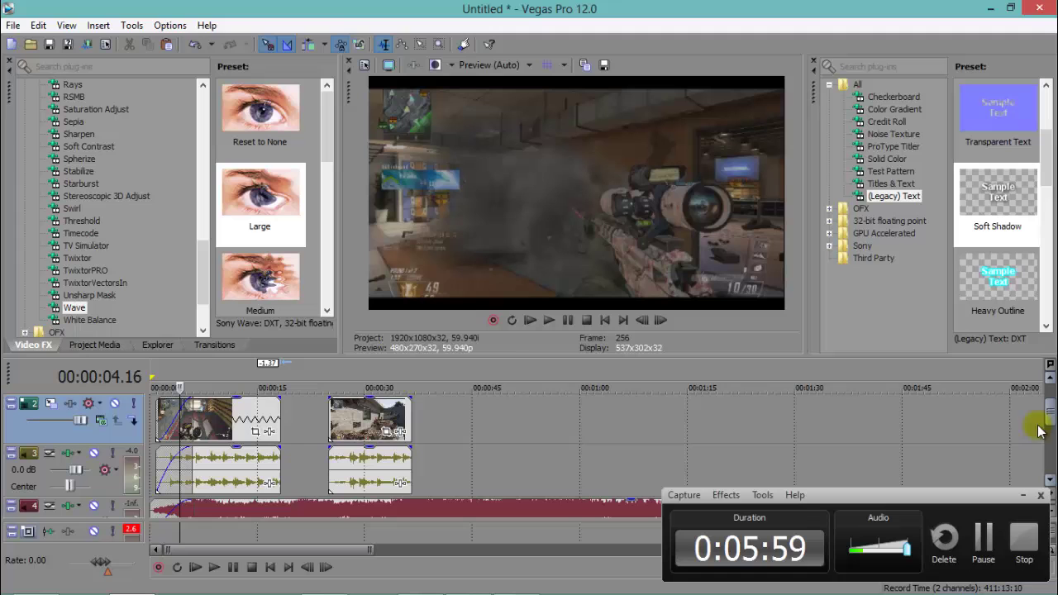
left_click(530, 320)
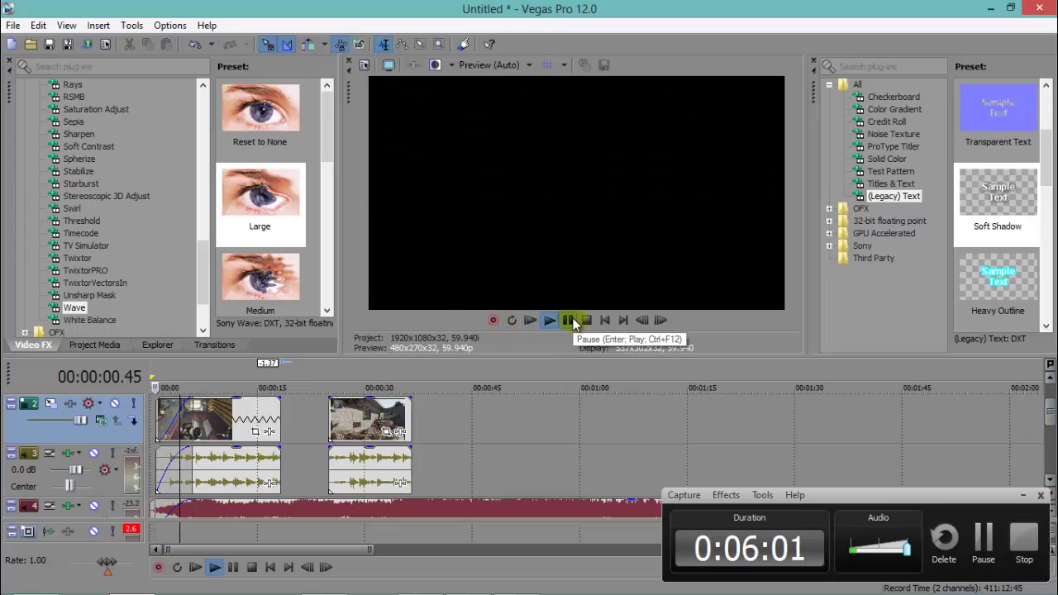
left_click(1025, 496)
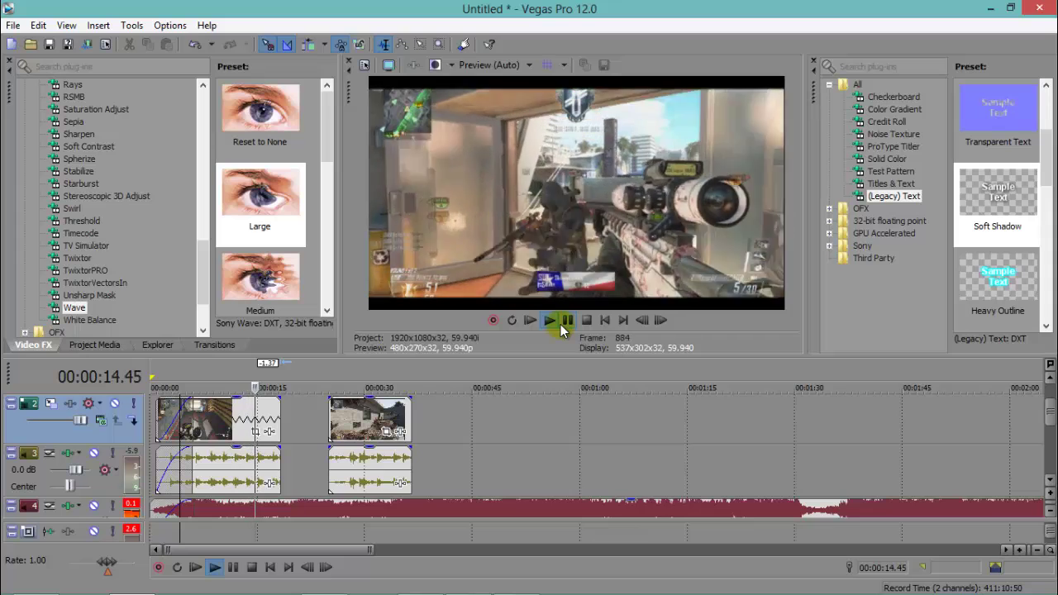
left_click(567, 321)
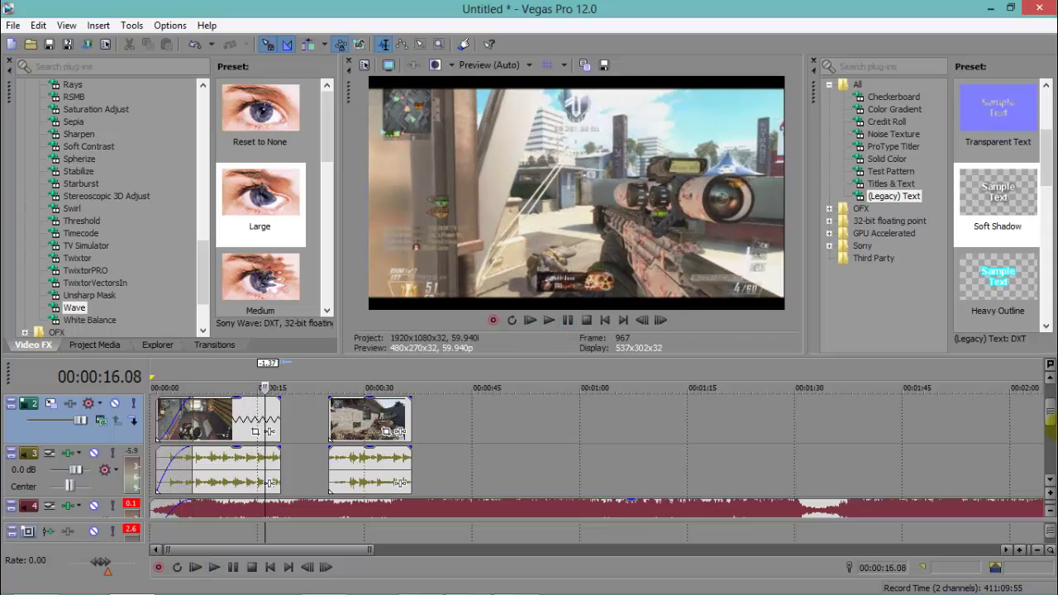
scroll(1050, 424, "up", 1)
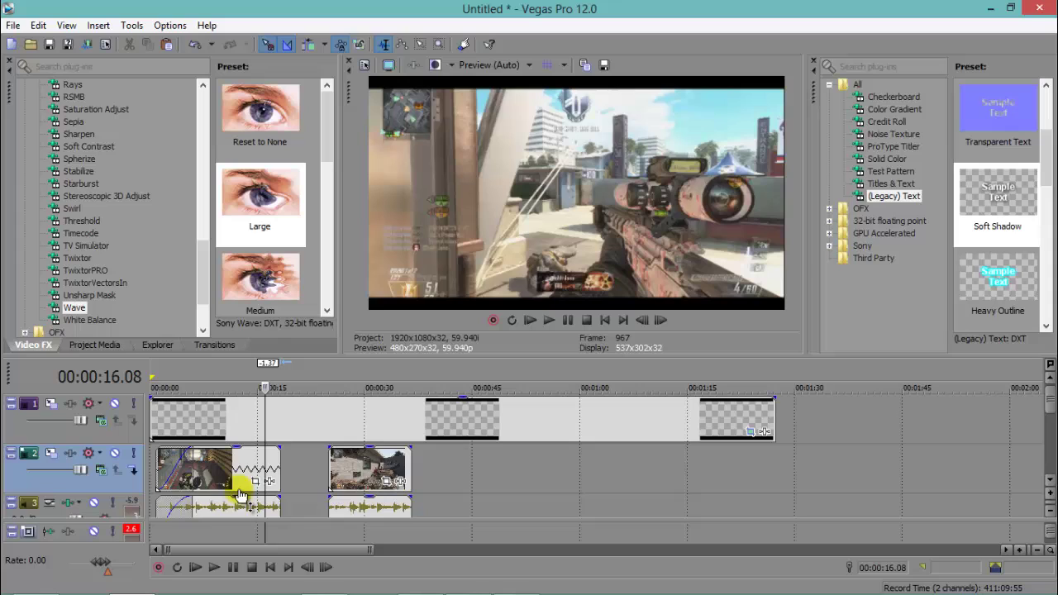
Insert a new empty video track below the top text track
right_click(113, 490)
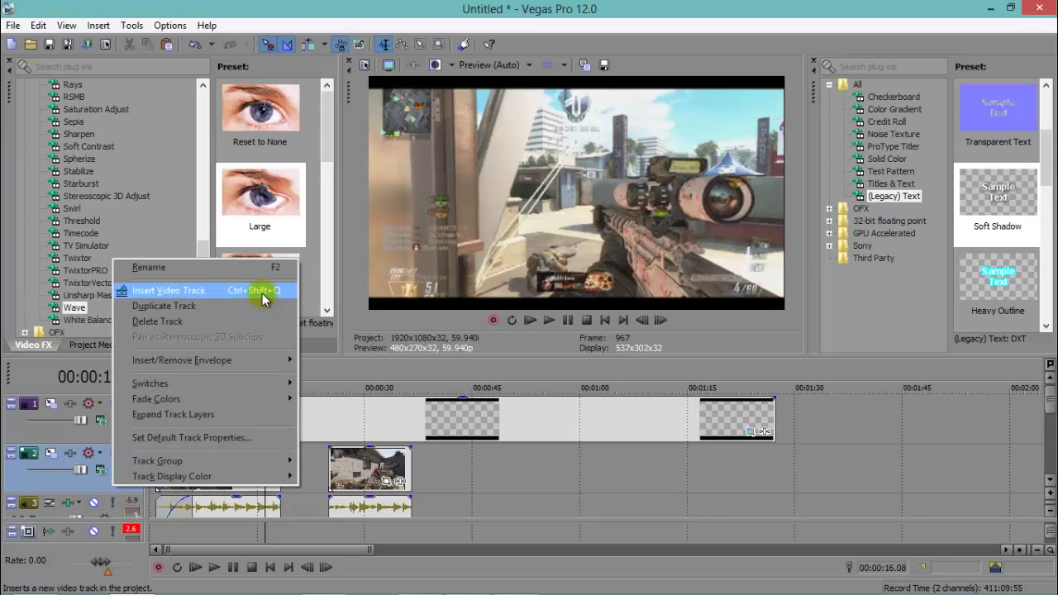
left_click(263, 294)
right_click(114, 492)
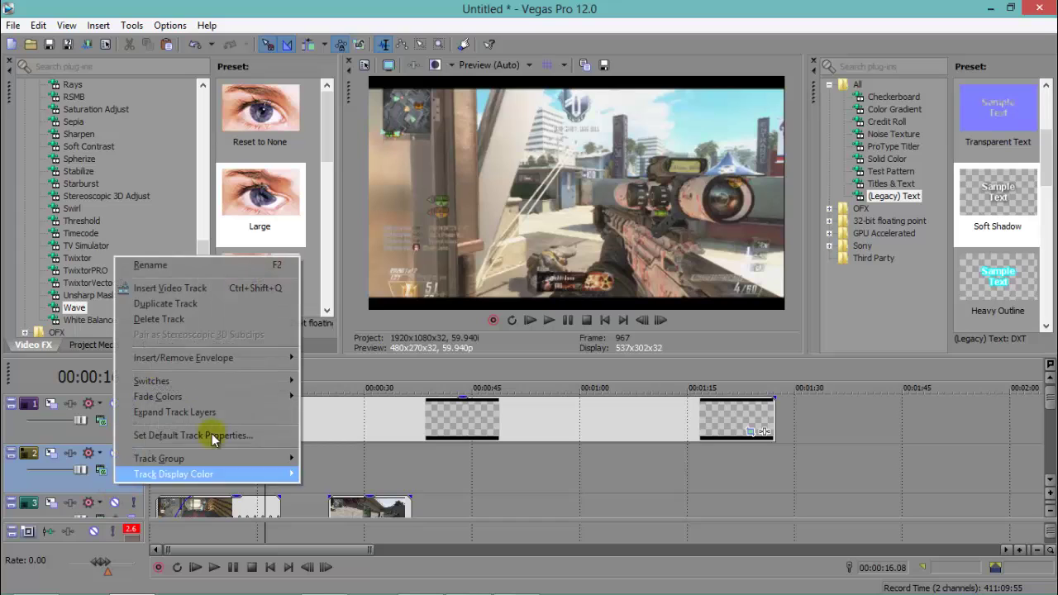
left_click(328, 418)
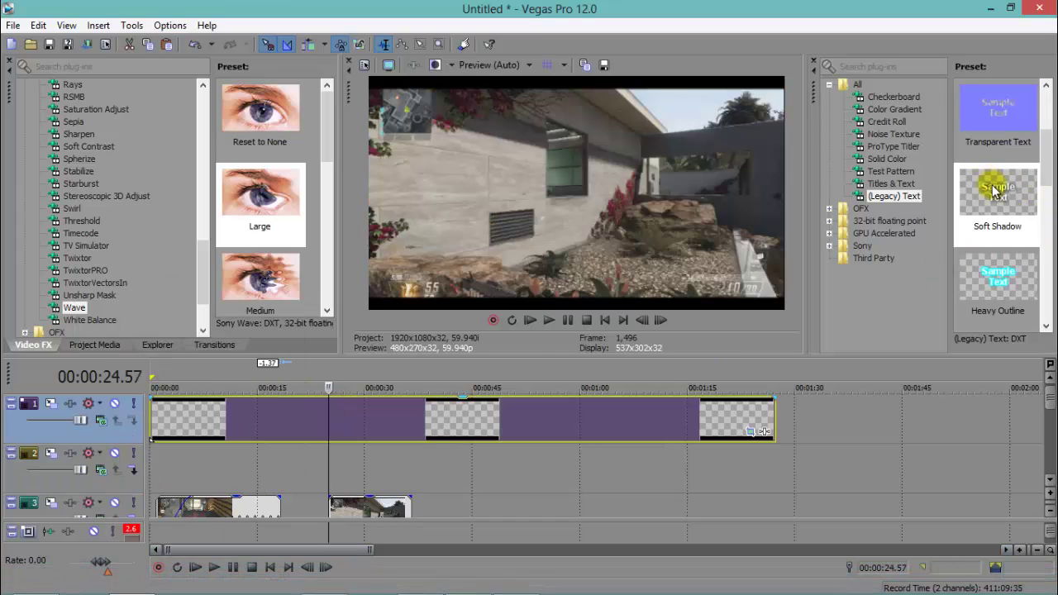
Pick the Soft Shadow text preset and start dragging it onto the timeline
left_click_drag(988, 186, 1043, 198)
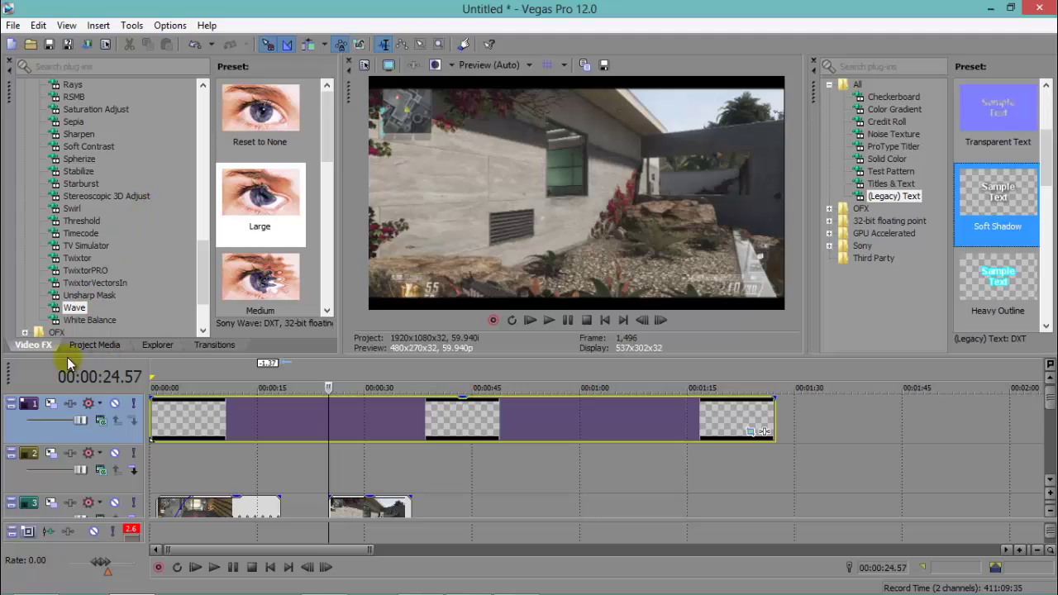
left_click(158, 345)
left_click(212, 345)
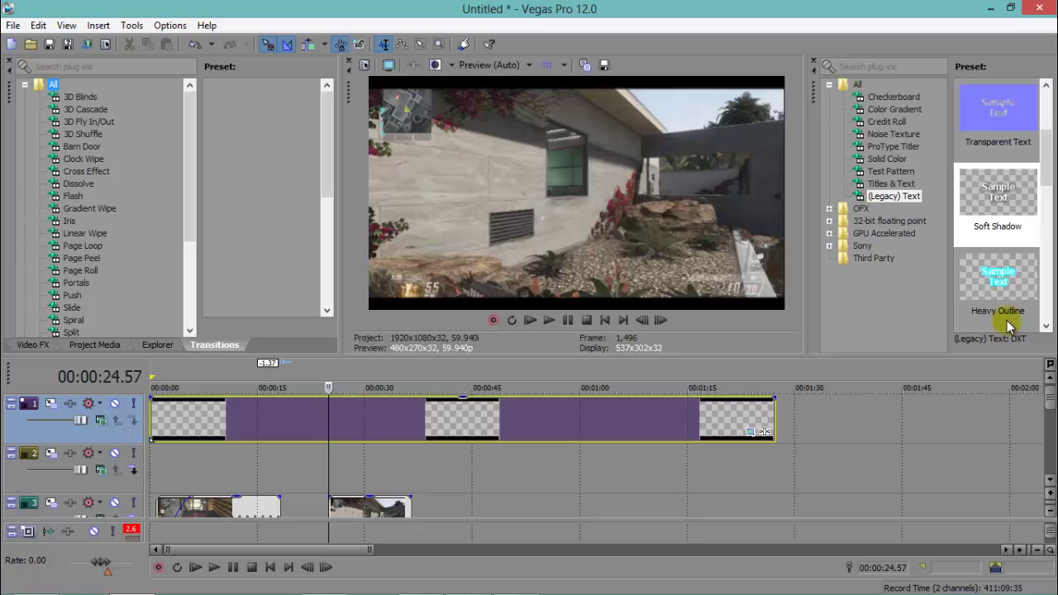
left_click(1008, 227)
left_click_drag(1008, 218, 657, 298)
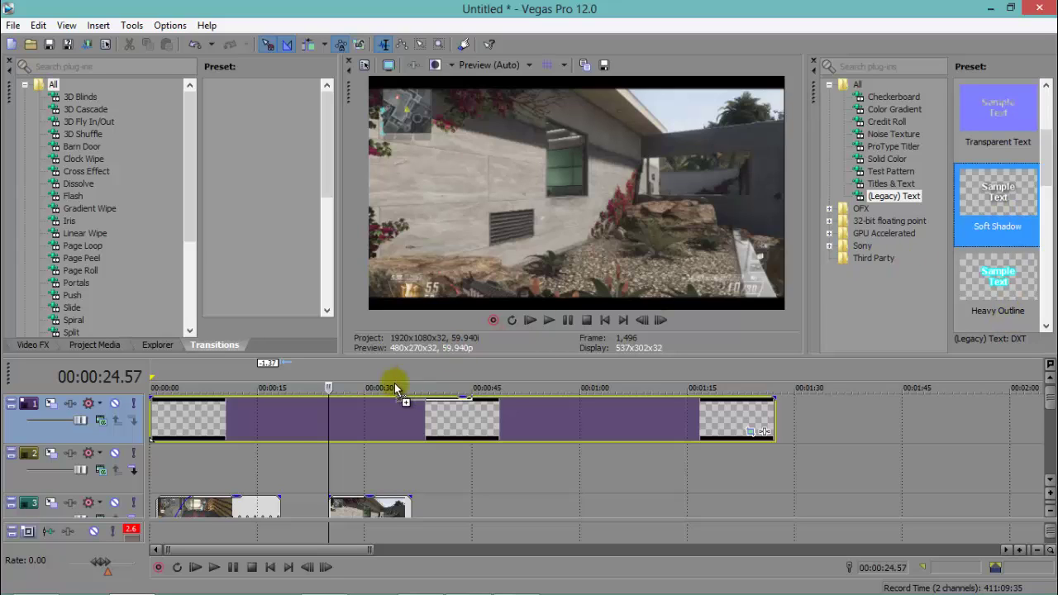
Place the Soft Shadow title on the new track, type 'Daytage' and set the font to Trajan Pro 3
left_click_drag(395, 384, 204, 464)
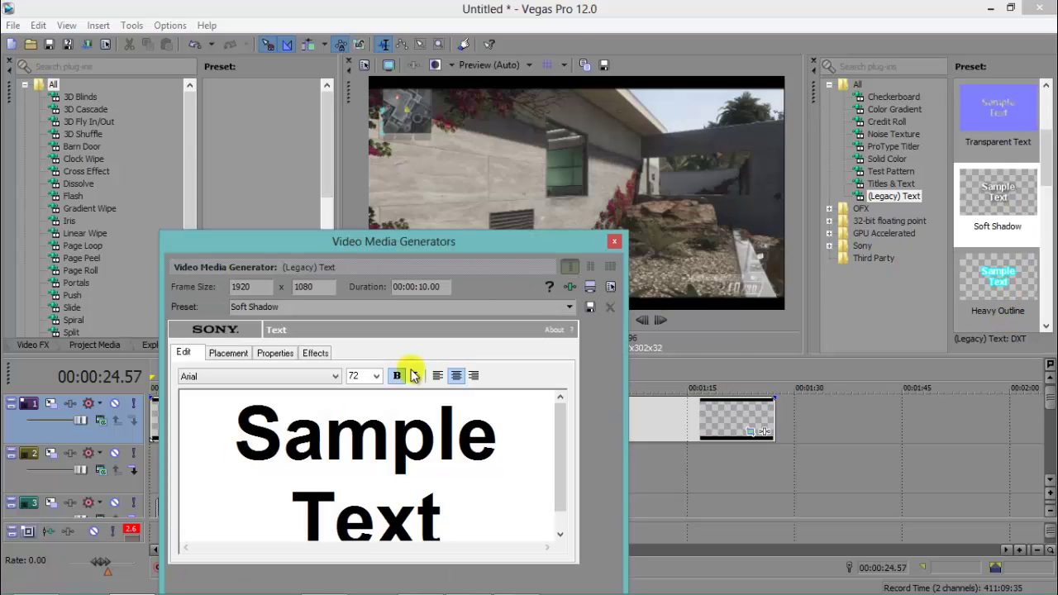
left_click_drag(484, 525, 202, 352)
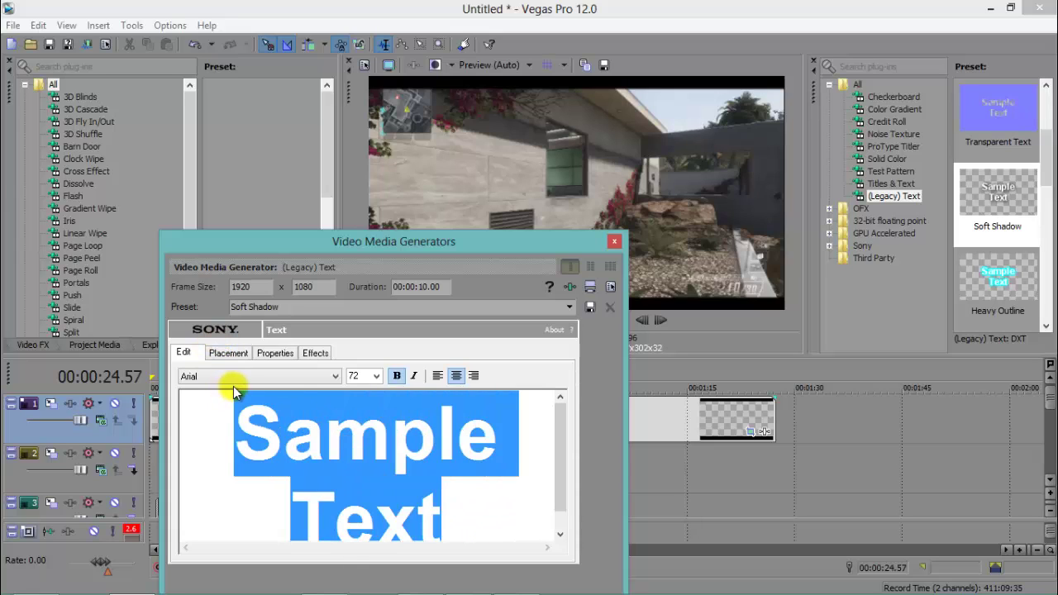
type("Daytag")
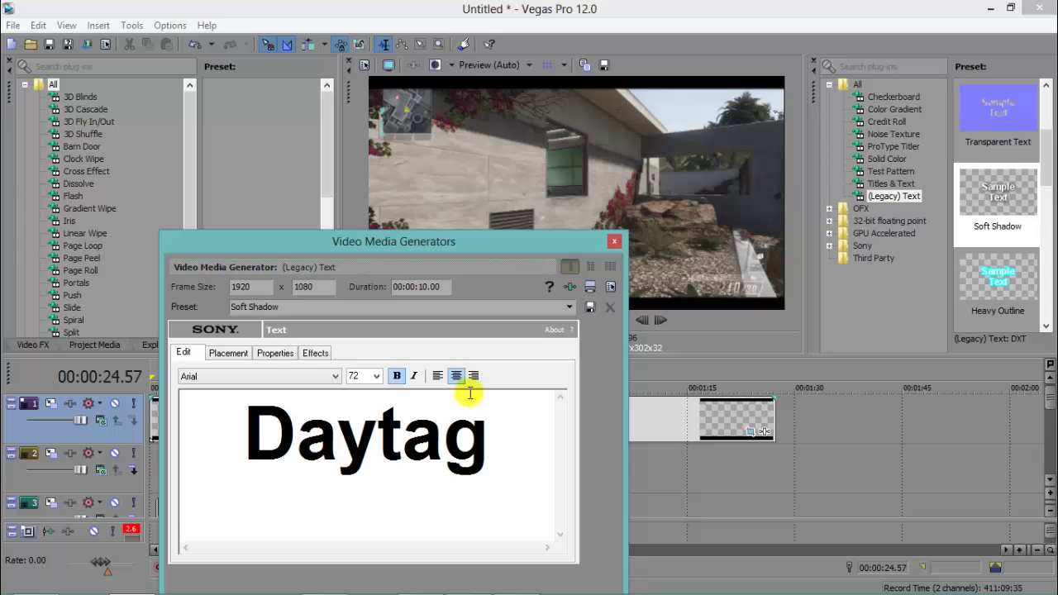
type("e")
key("ctrl+a")
left_click(318, 376)
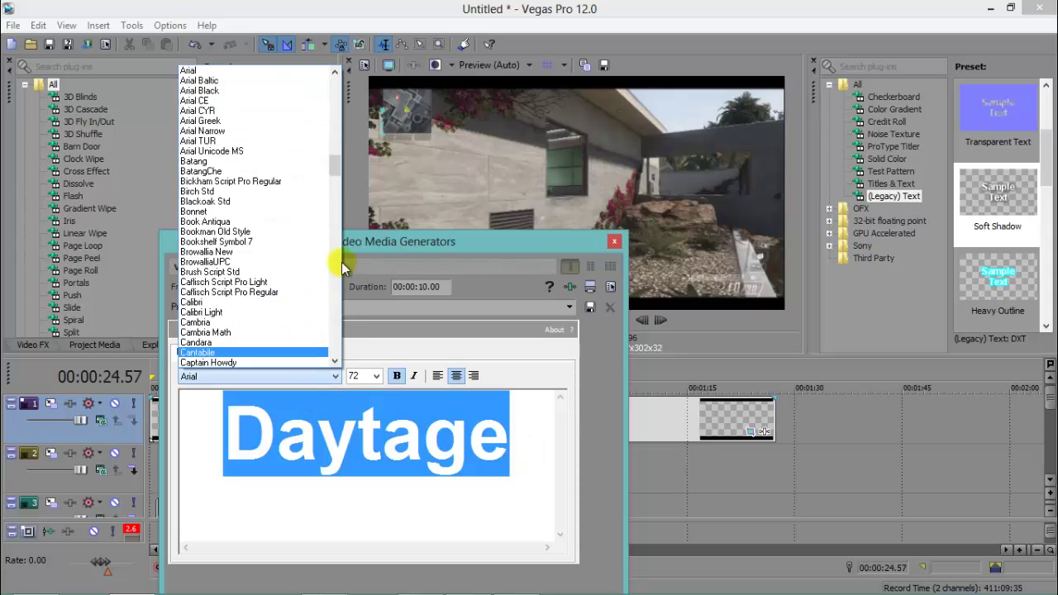
left_click_drag(339, 165, 288, 335)
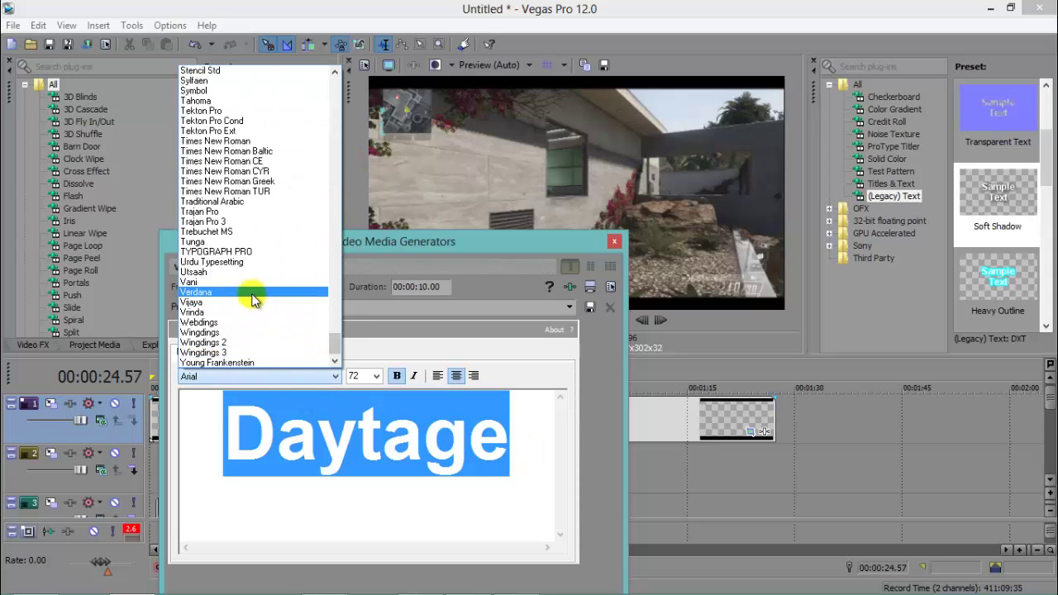
left_click(273, 222)
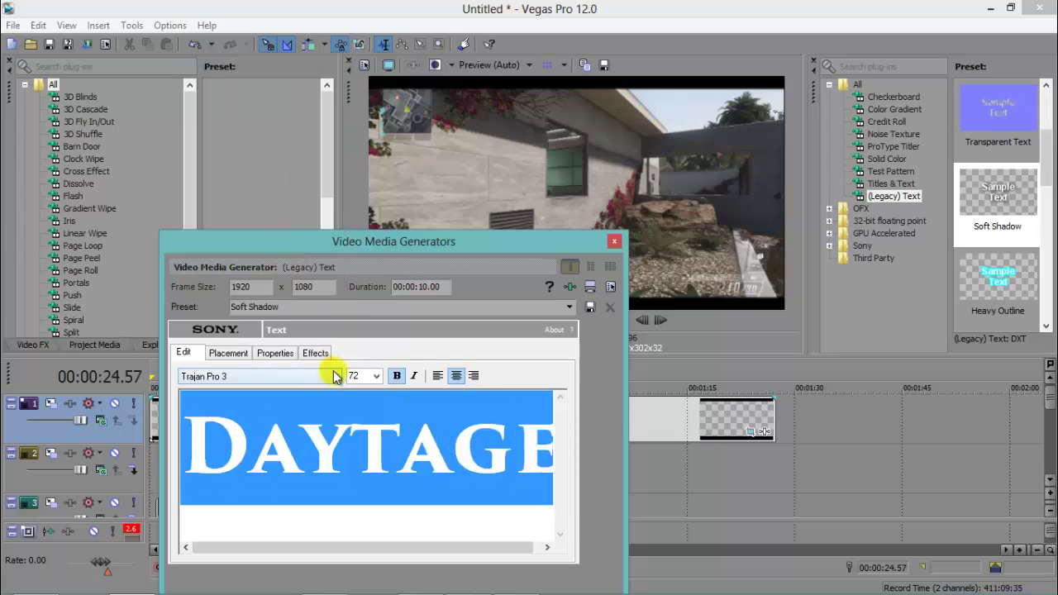
Give the title a black outline with slightly softened feather and close the text generator
left_click(275, 353)
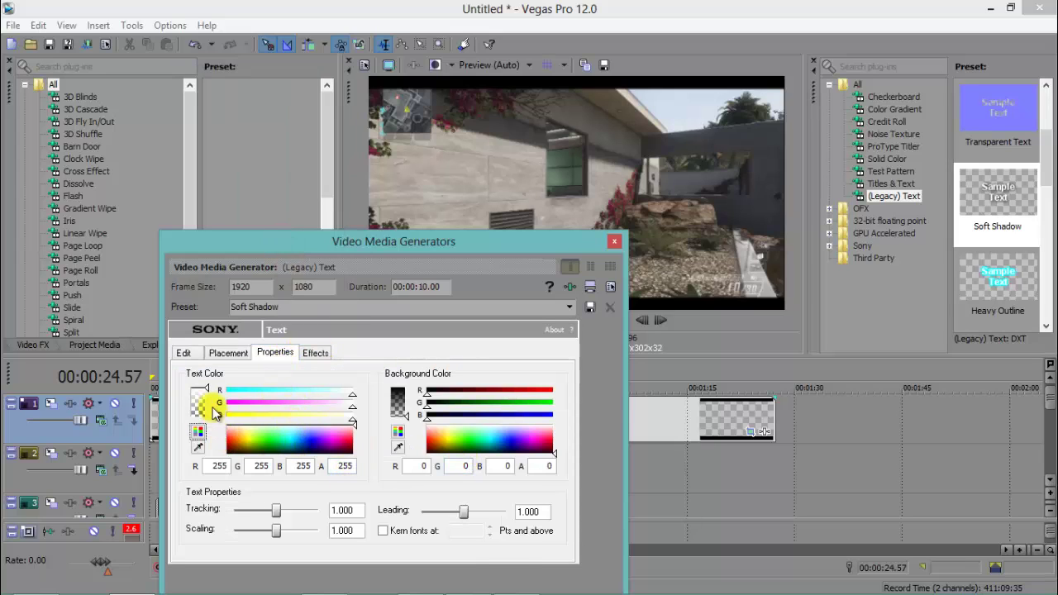
left_click(316, 352)
left_click(342, 388)
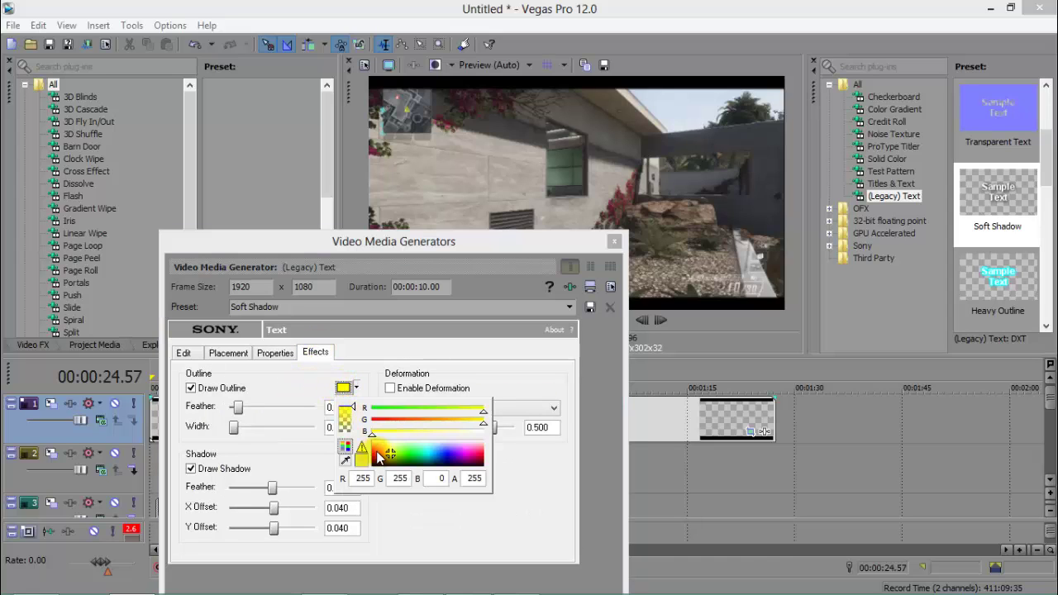
left_click_drag(379, 457, 343, 485)
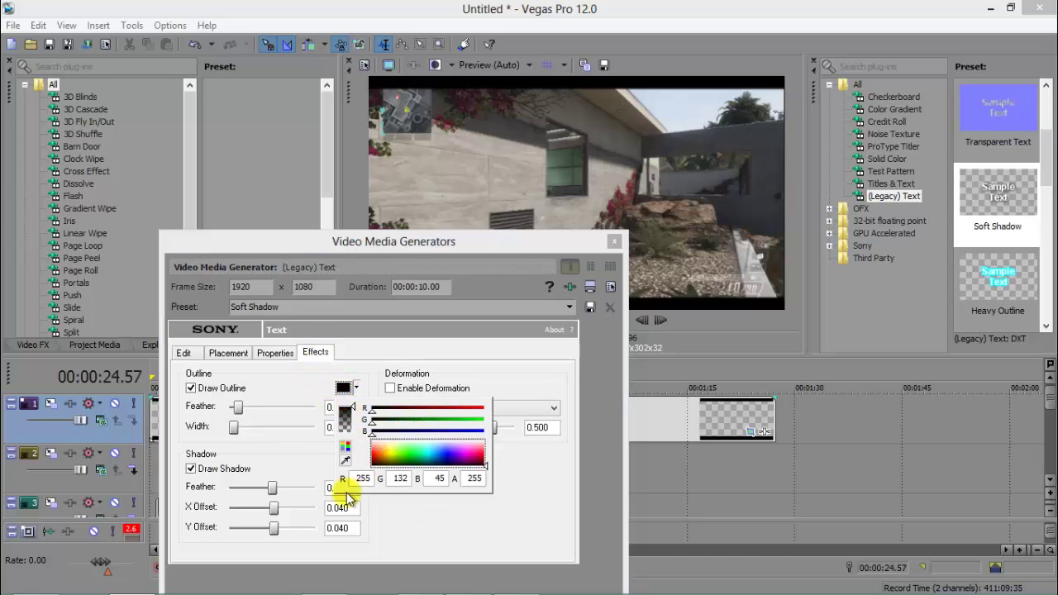
left_click(237, 426)
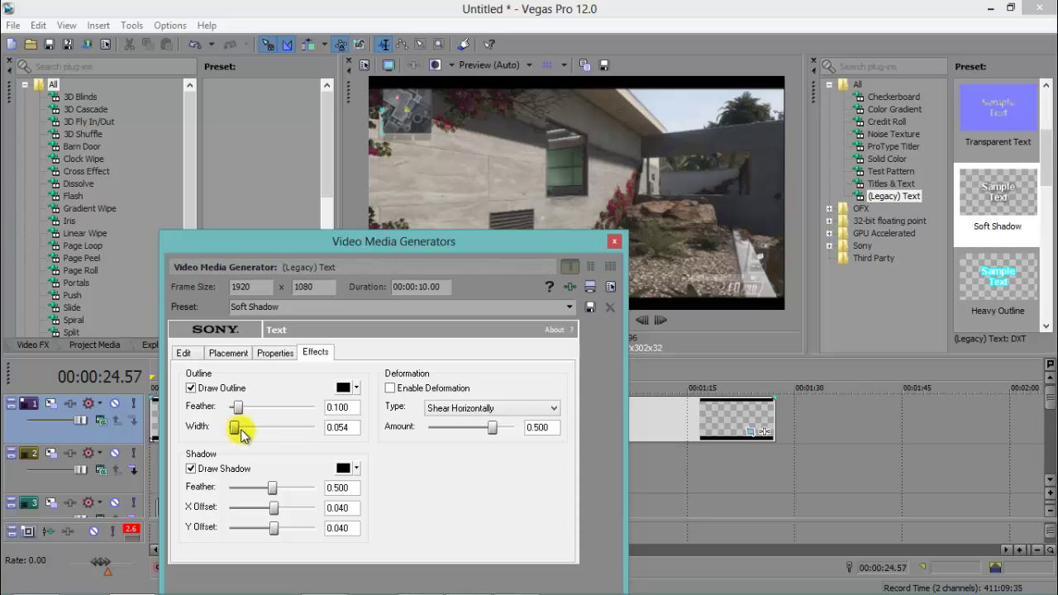
left_click_drag(243, 414, 239, 414)
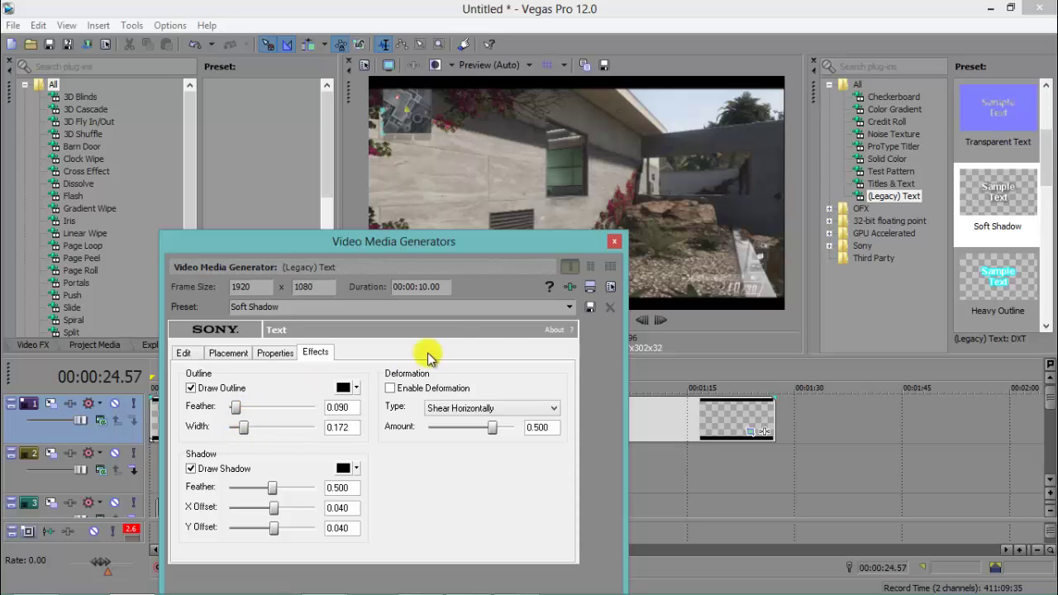
left_click(613, 241)
left_click(209, 465)
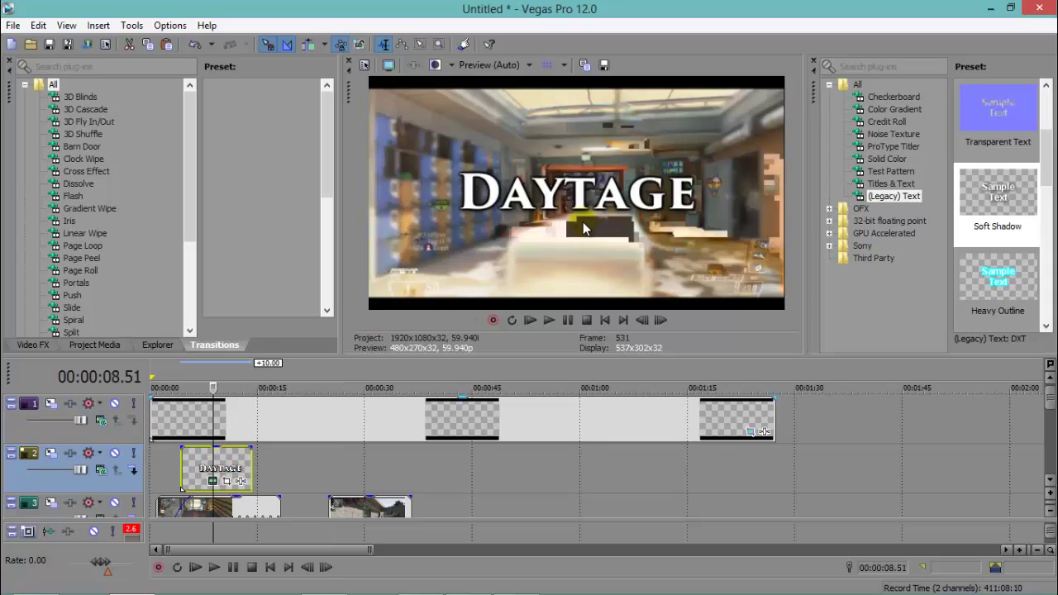
Move the DAYTAGE title clip to start around 0:02 and open its Pan/Crop settings
left_click(181, 471)
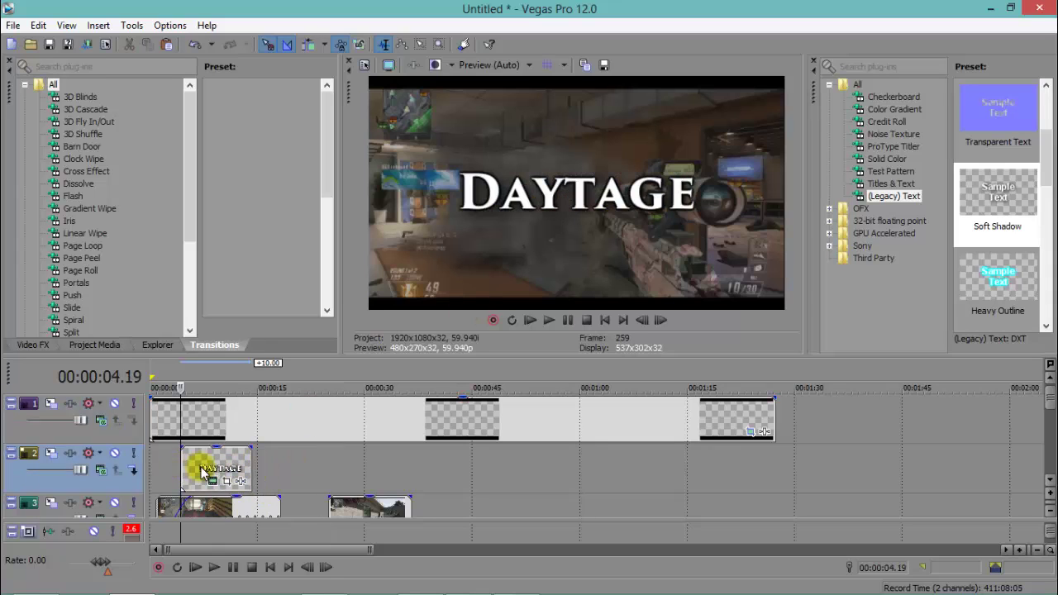
left_click_drag(218, 474, 206, 473)
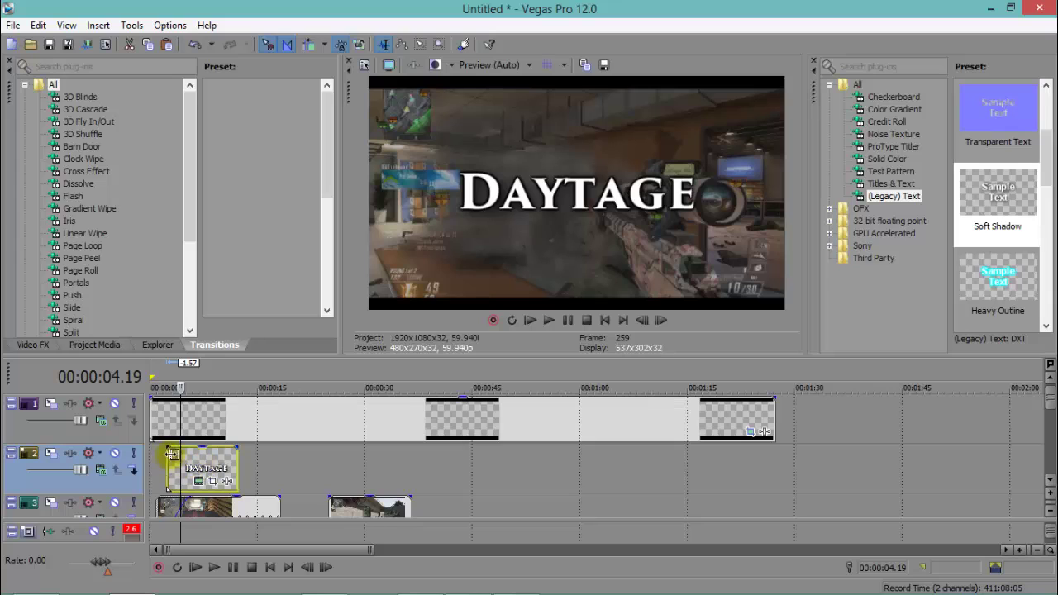
left_click(163, 471)
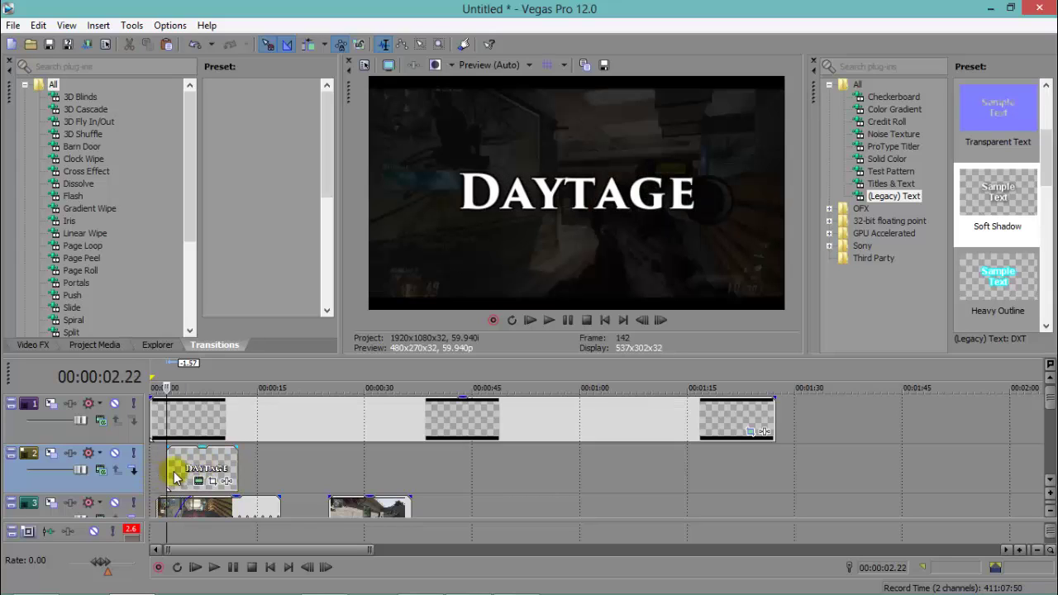
left_click(216, 482)
scroll(290, 305, "down", 4)
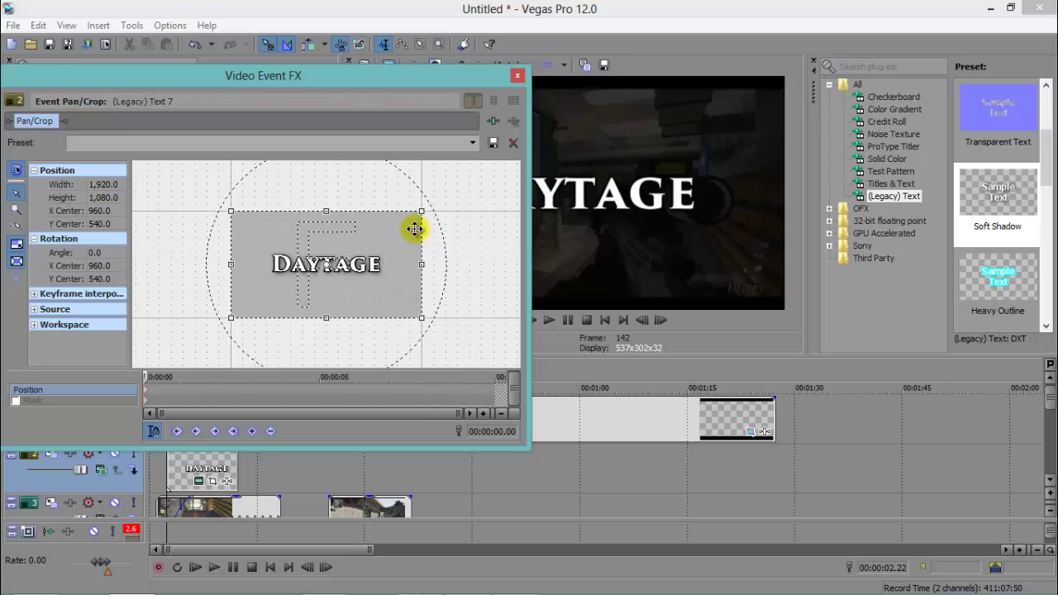
Keyframe the DAYTAGE Pan/Crop to start wide and shrink to 1815.6 × 1021.3 by 10 s
scroll(412, 206, "down", 1)
scroll(405, 214, "down", 2)
left_click_drag(398, 218, 443, 198)
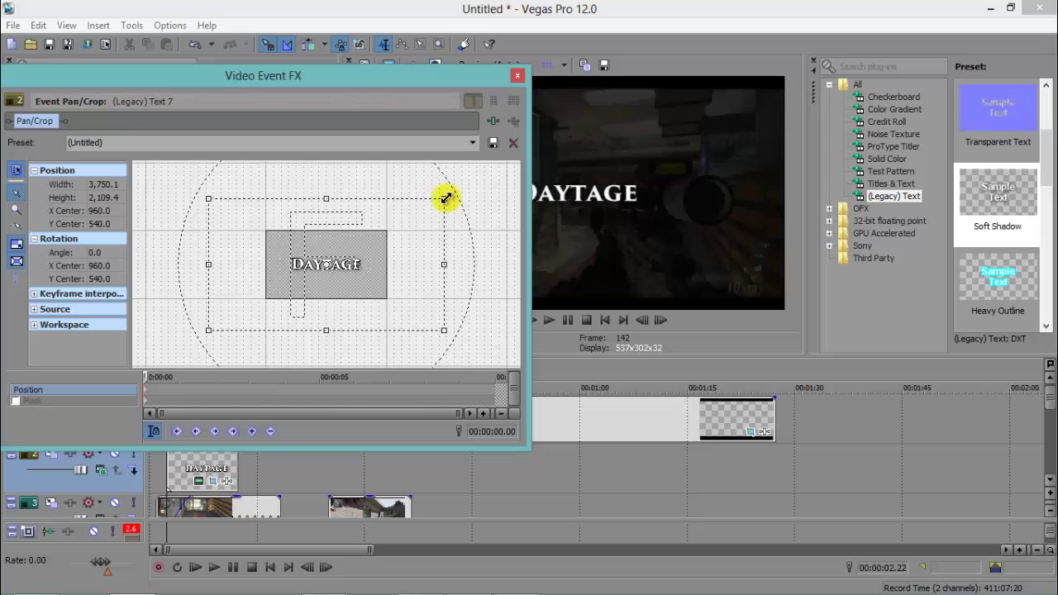
mouse_move(447, 199)
left_mouse_down()
mouse_move(427, 227)
mouse_move(455, 203)
left_mouse_up()
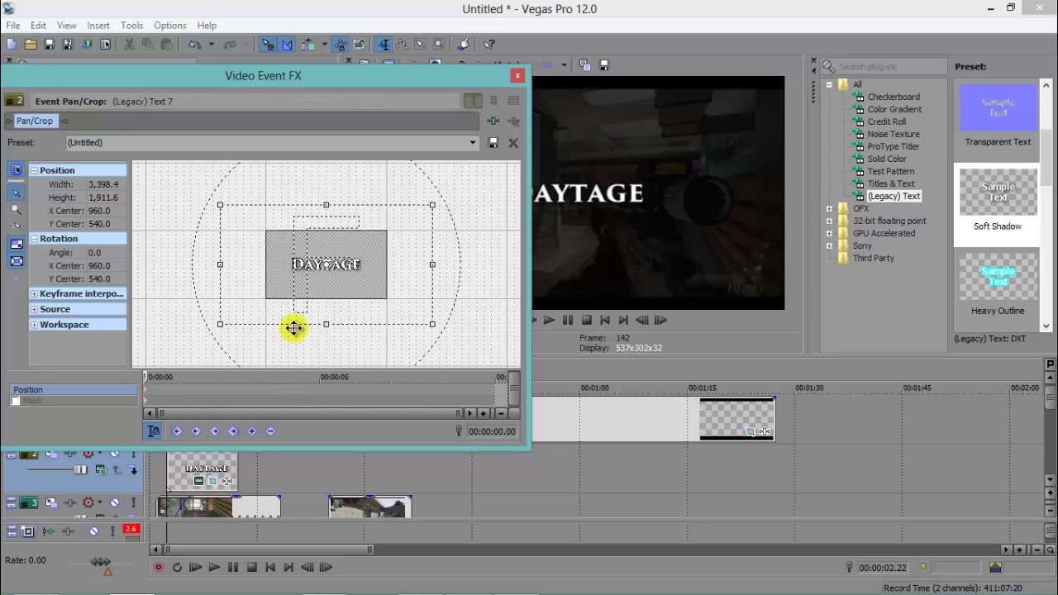
left_click(498, 395)
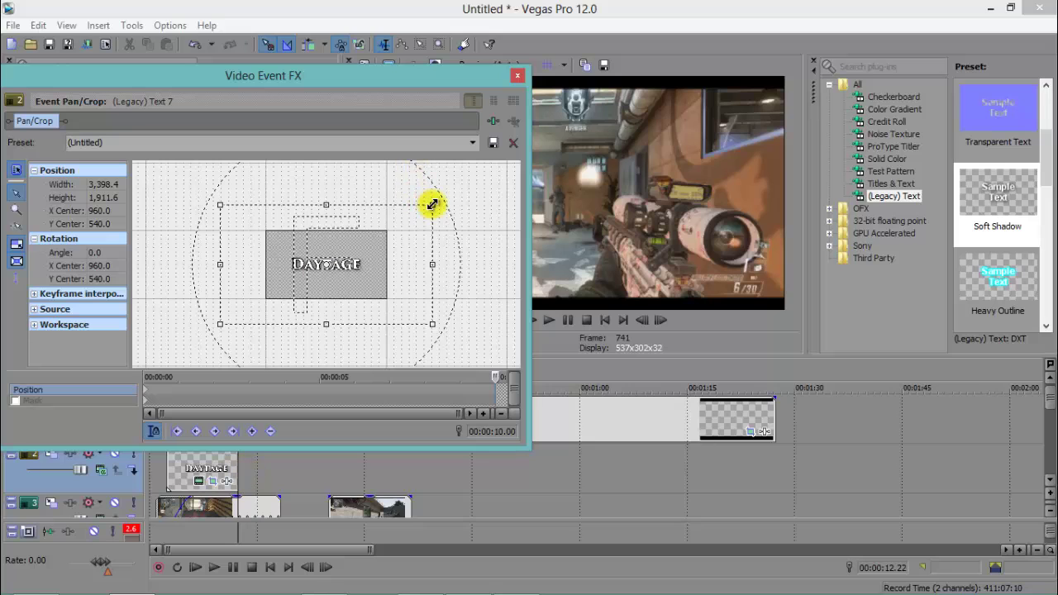
left_click_drag(435, 204, 383, 234)
Close Pan/Crop and play the DAYTAGE title from its start to check the zoom
left_click(518, 75)
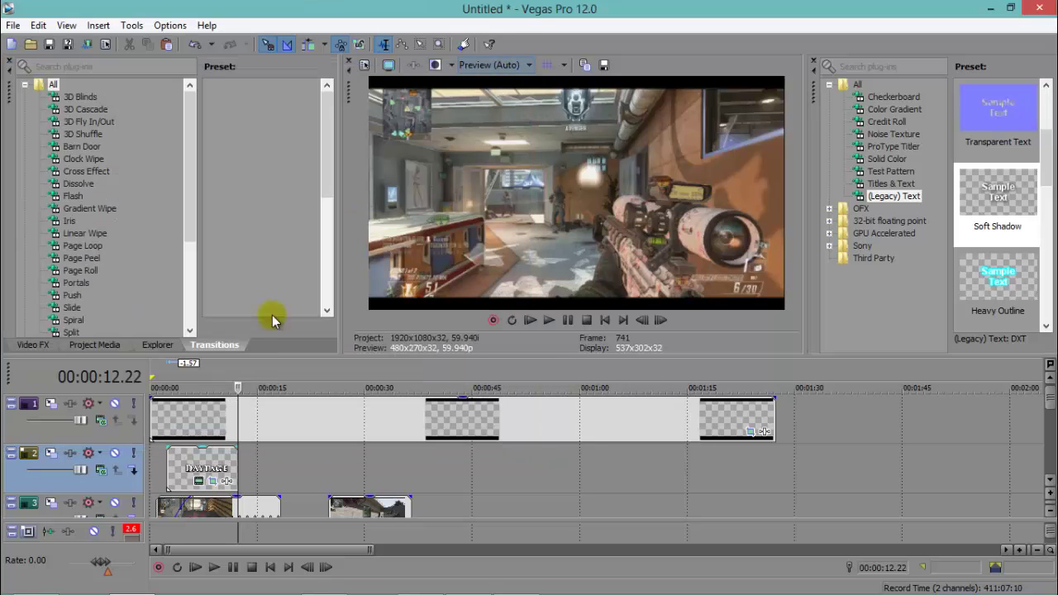
left_click(172, 468)
key("space")
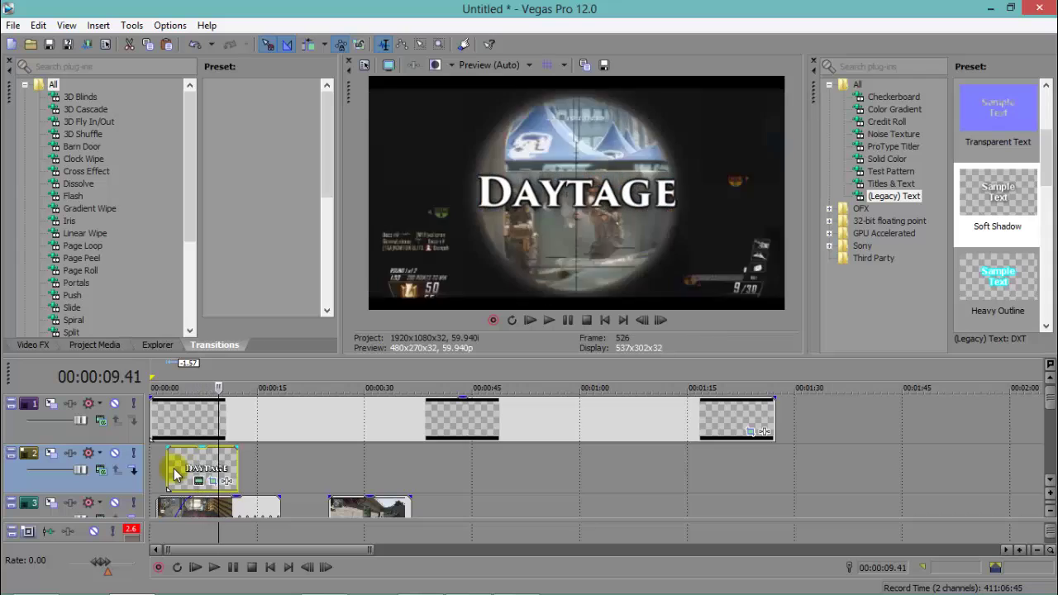
key("space")
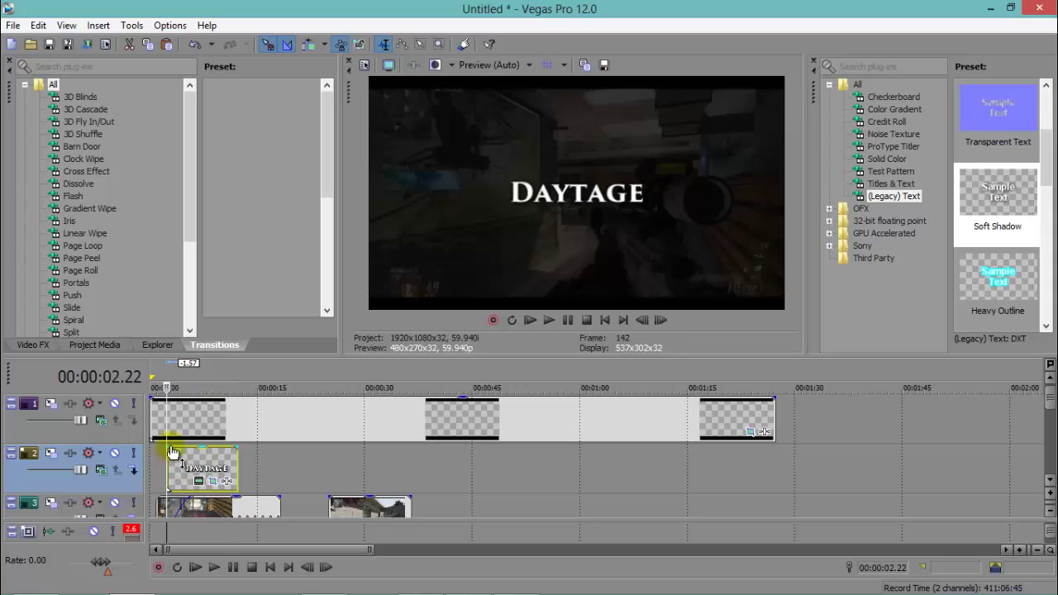
scroll(86, 228, "down", 4)
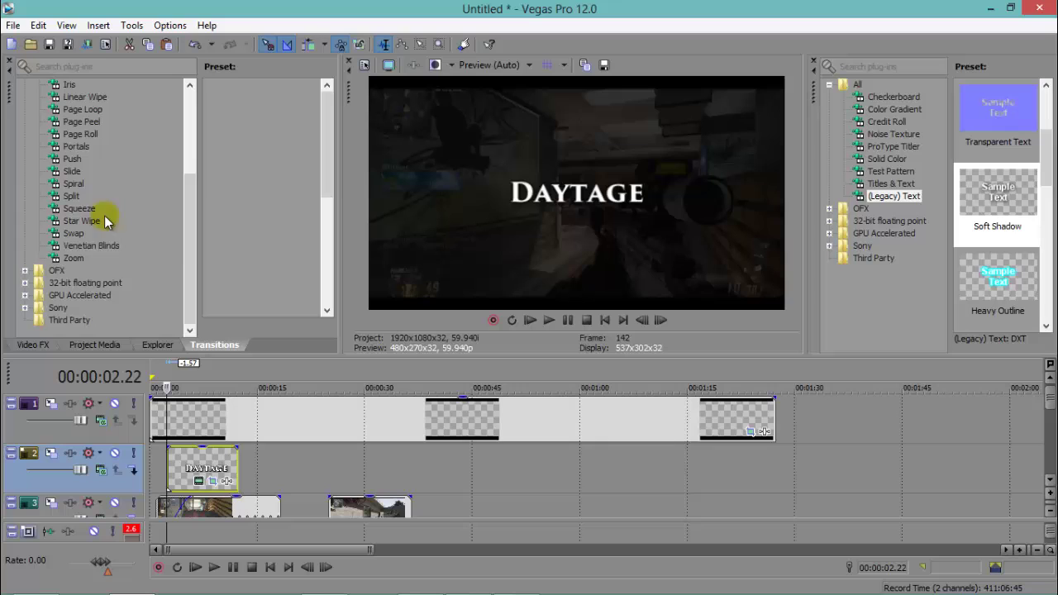
scroll(104, 215, "up", 4)
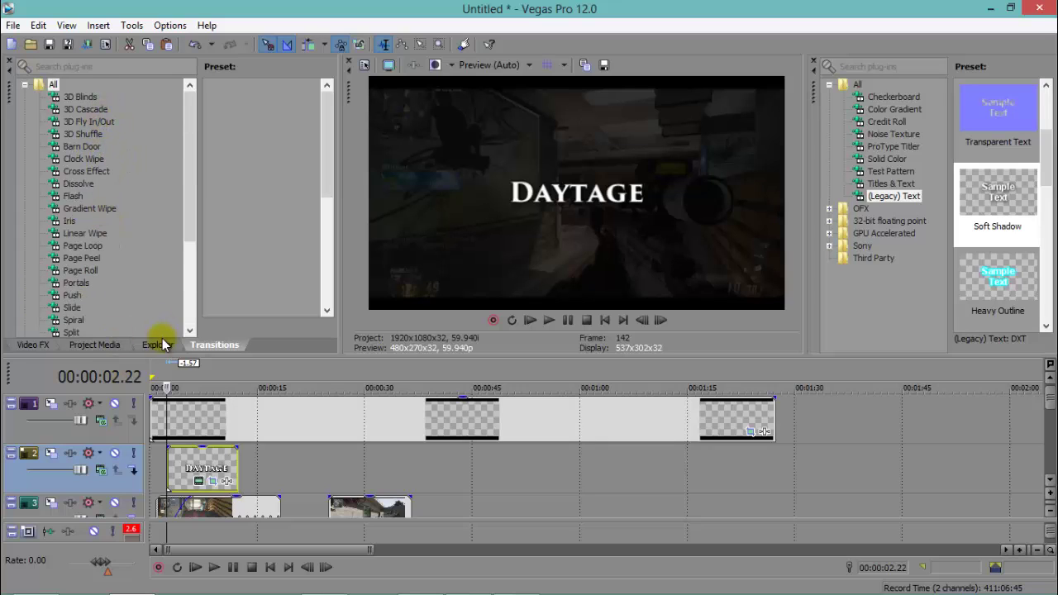
Apply the Wave Large preset to the DAYTAGE title and lower its vertical waves to 2.470
left_click(33, 345)
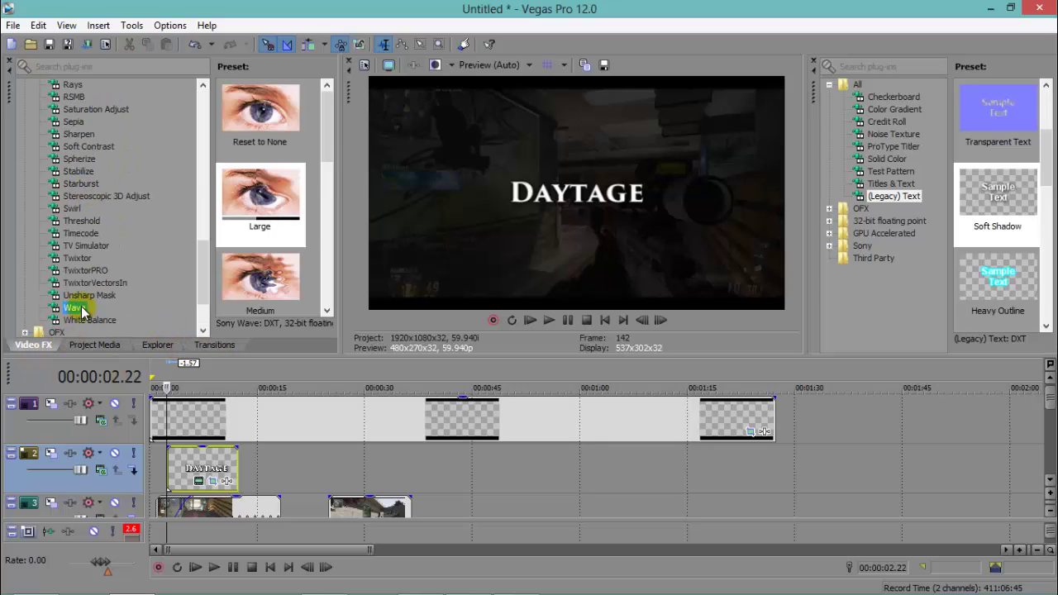
mouse_move(269, 198)
left_mouse_down()
mouse_move(284, 418)
mouse_move(267, 192)
left_mouse_up()
left_click_drag(228, 468, 230, 469)
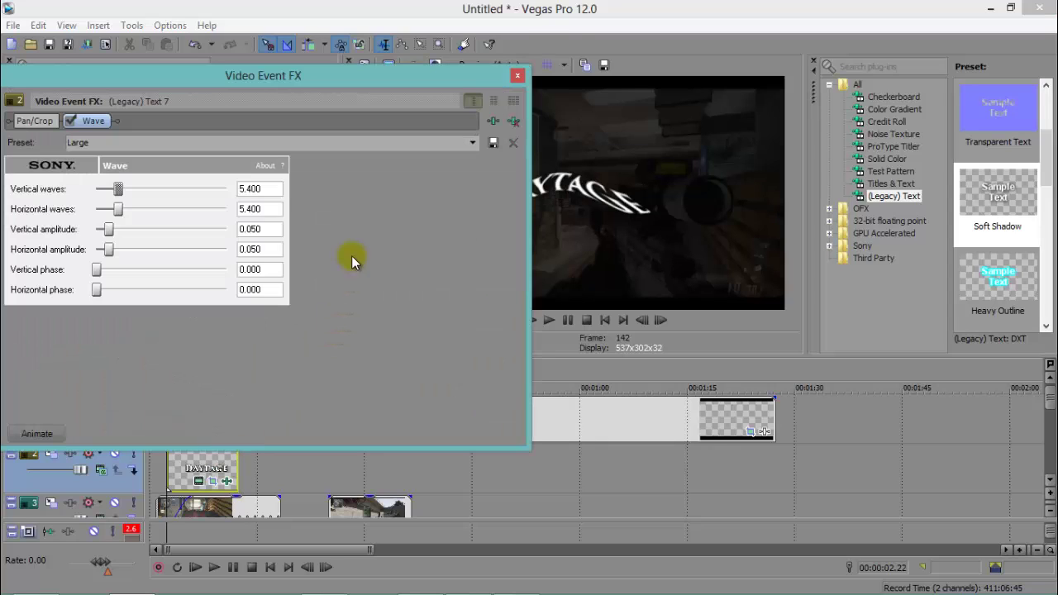
left_click_drag(121, 190, 117, 212)
left_click(119, 212)
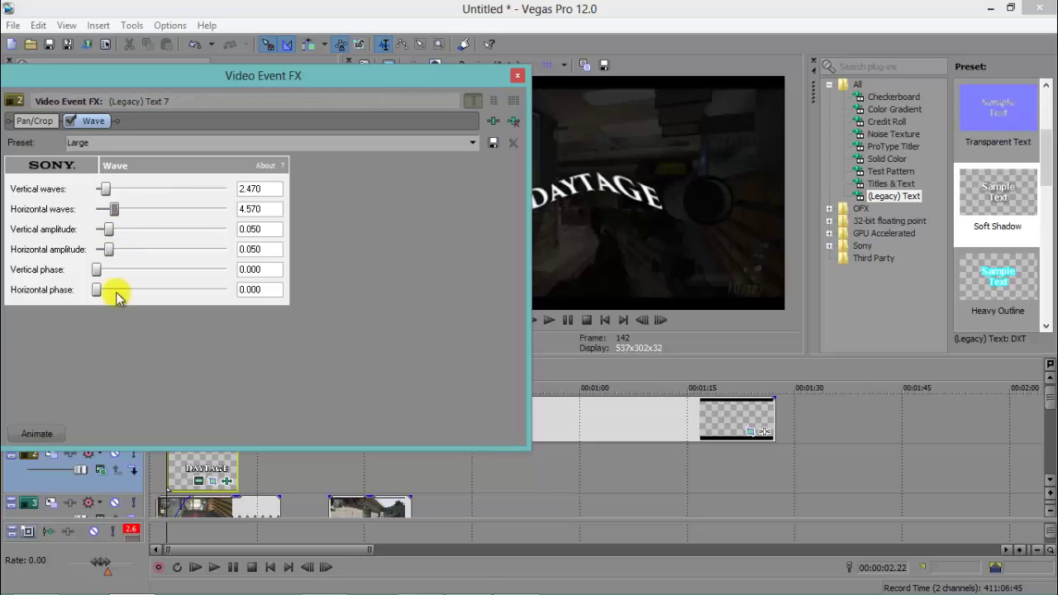
Keyframe the wave near the clip's end to 0.570 vertical and 1.140 horizontal waves
left_click(38, 433)
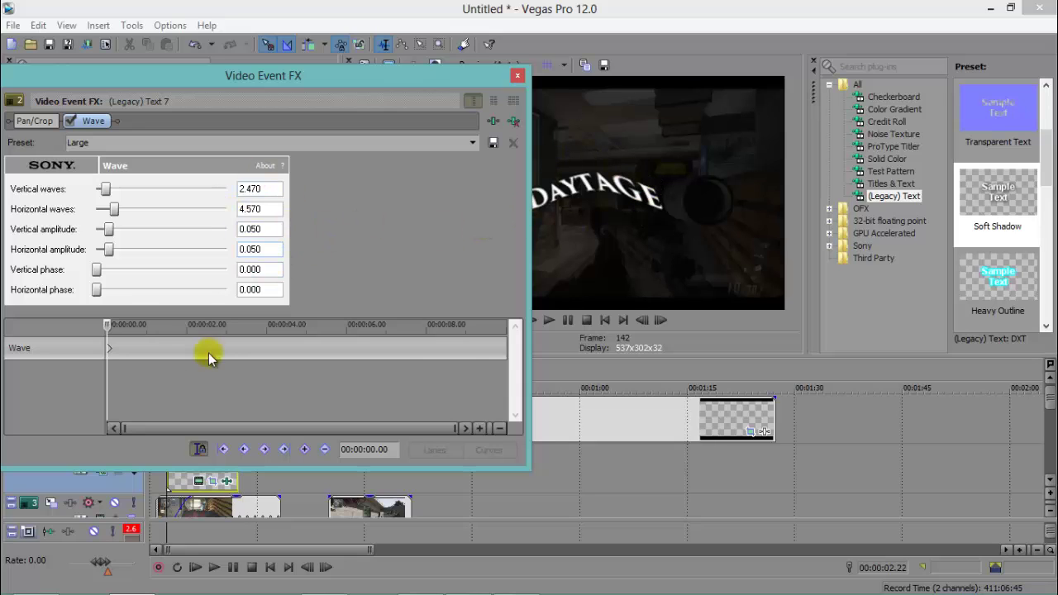
left_click(502, 350)
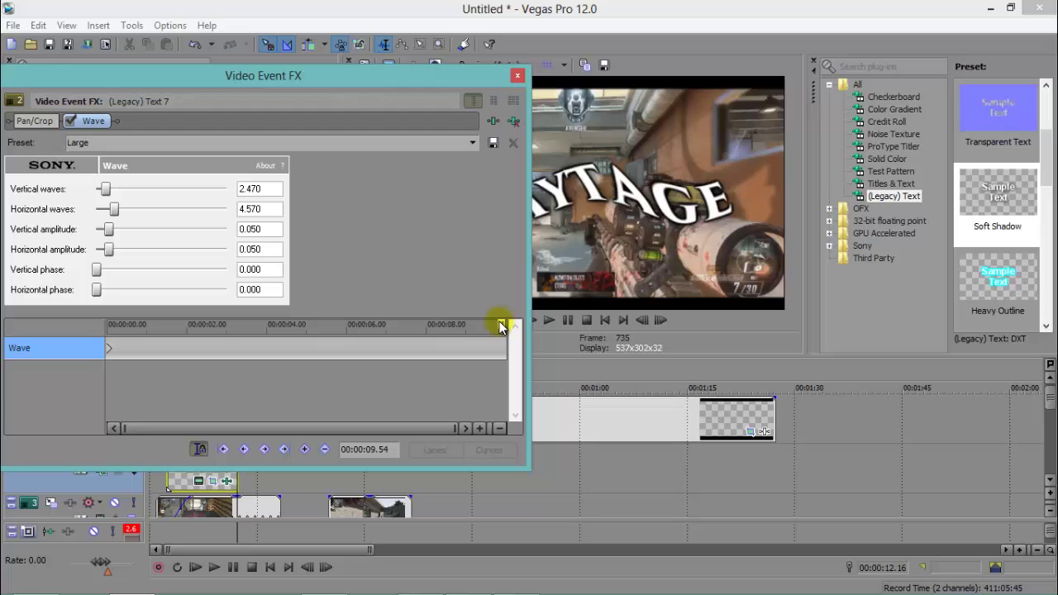
left_click(500, 326)
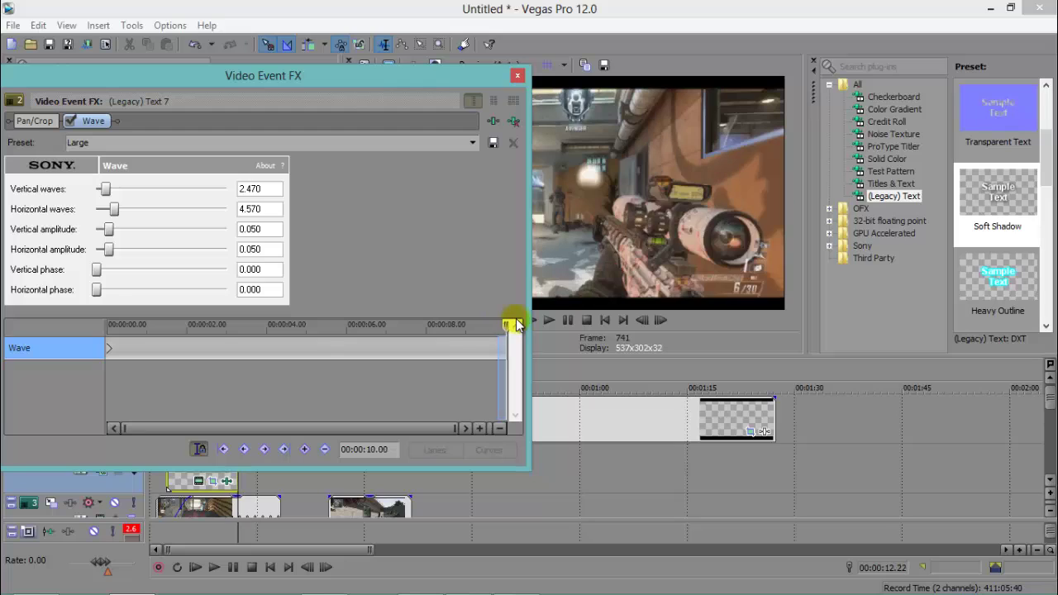
left_click(234, 480)
left_click(236, 476)
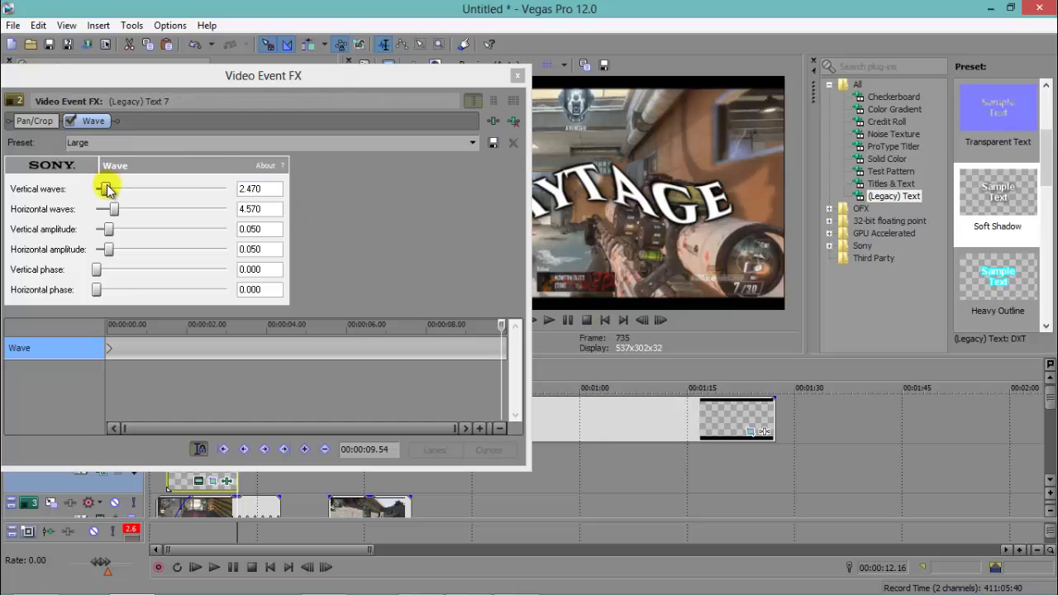
left_click_drag(107, 184, 107, 229)
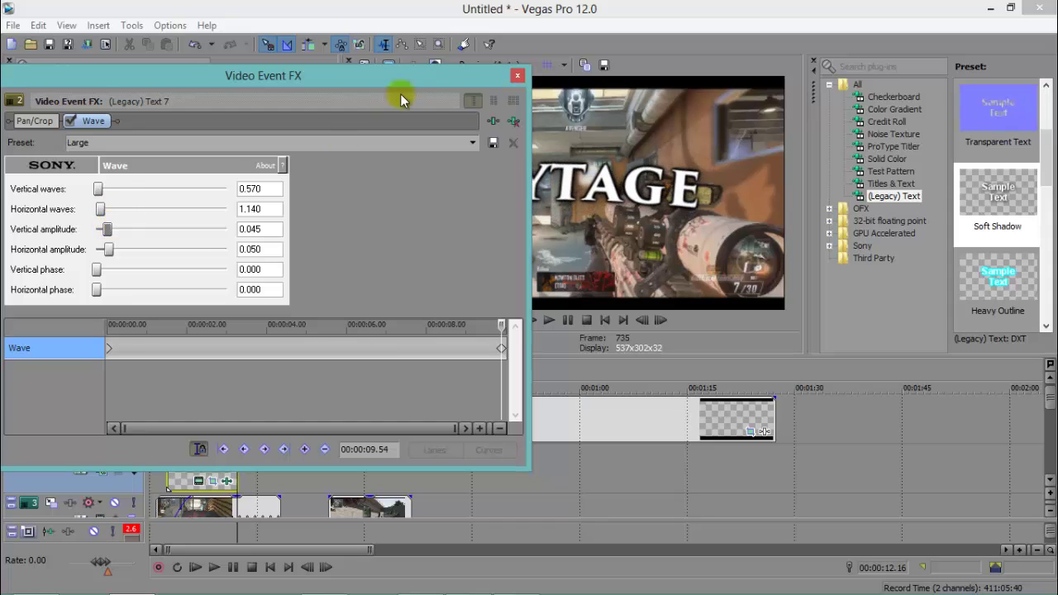
left_click(517, 75)
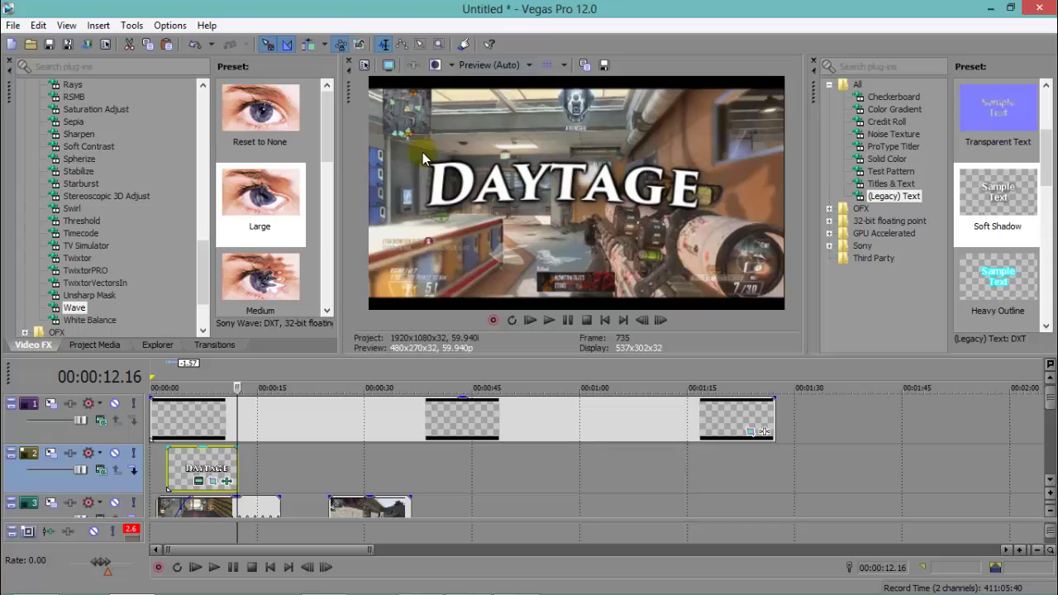
Replay the title sequence and trim the DAYTAGE clip so it ends sooner
left_click(163, 469)
left_click(549, 320)
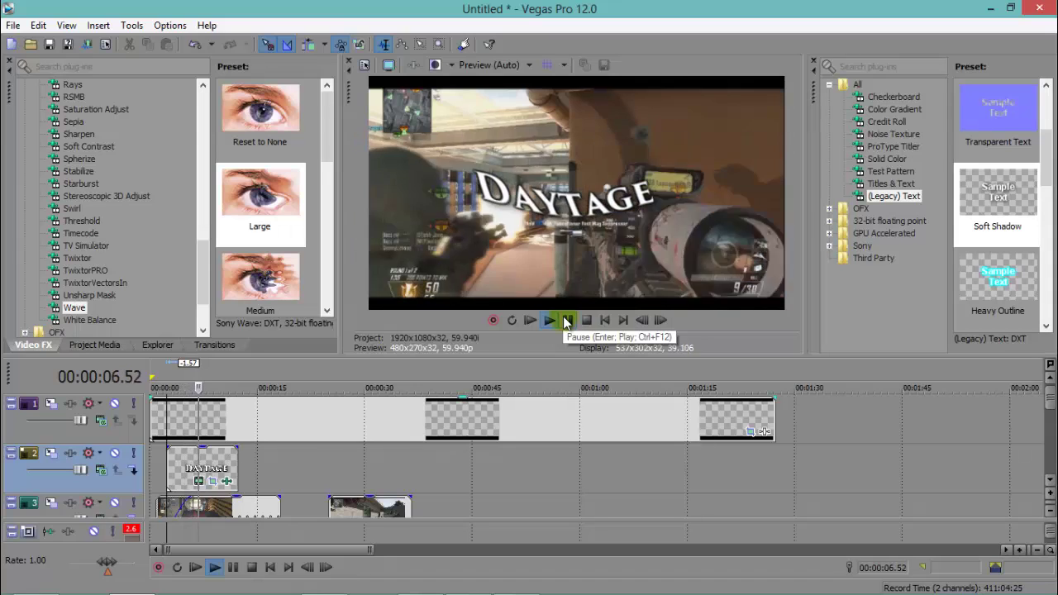
left_click(567, 320)
scroll(425, 386, "up", 3)
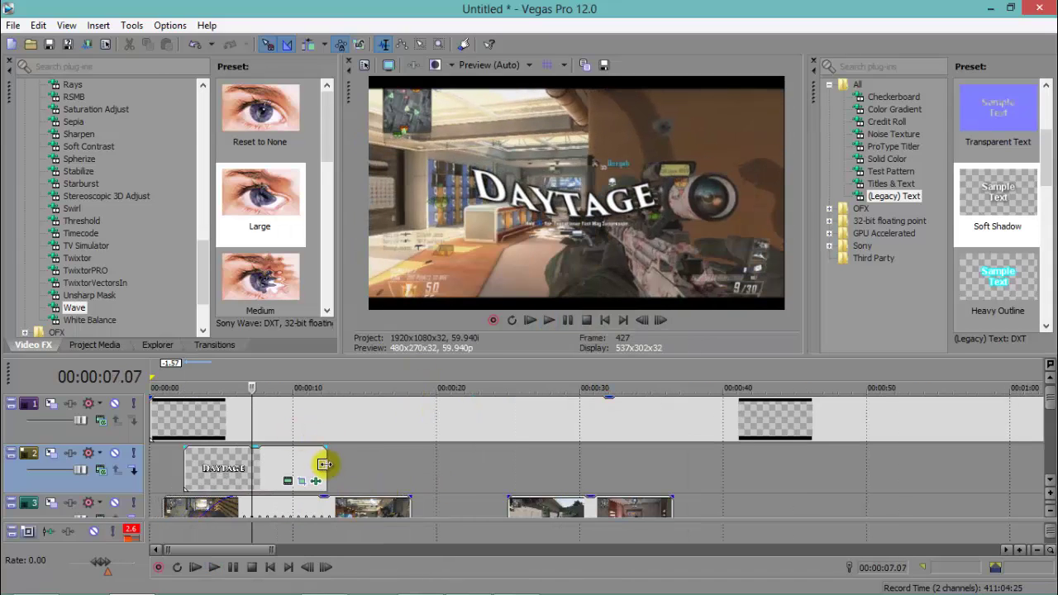
left_click_drag(324, 465, 253, 467)
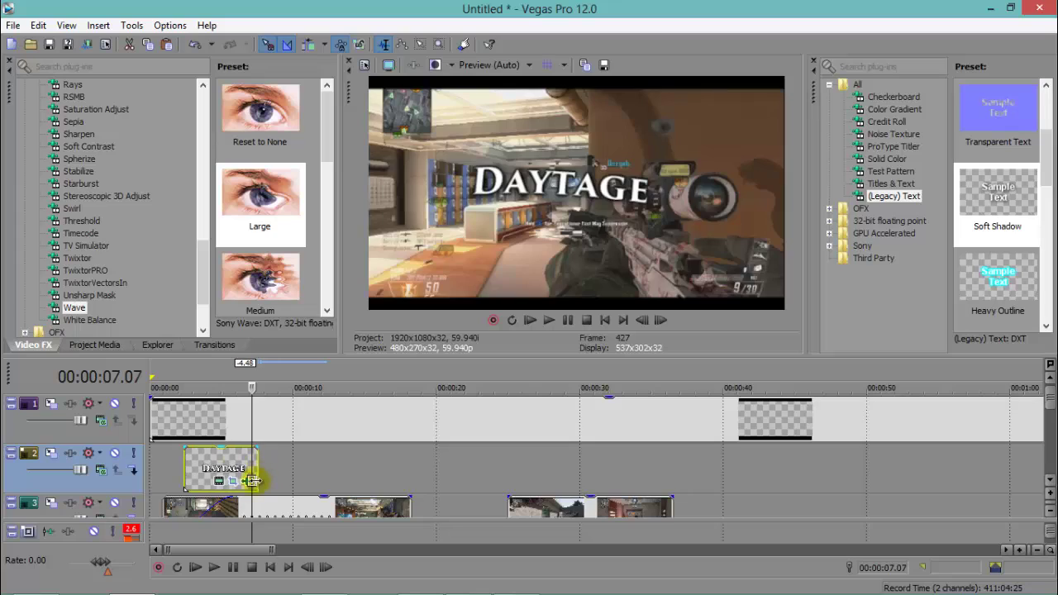
Drag the Wave end keyframe right to sit near the end of the title clip
left_click(247, 483)
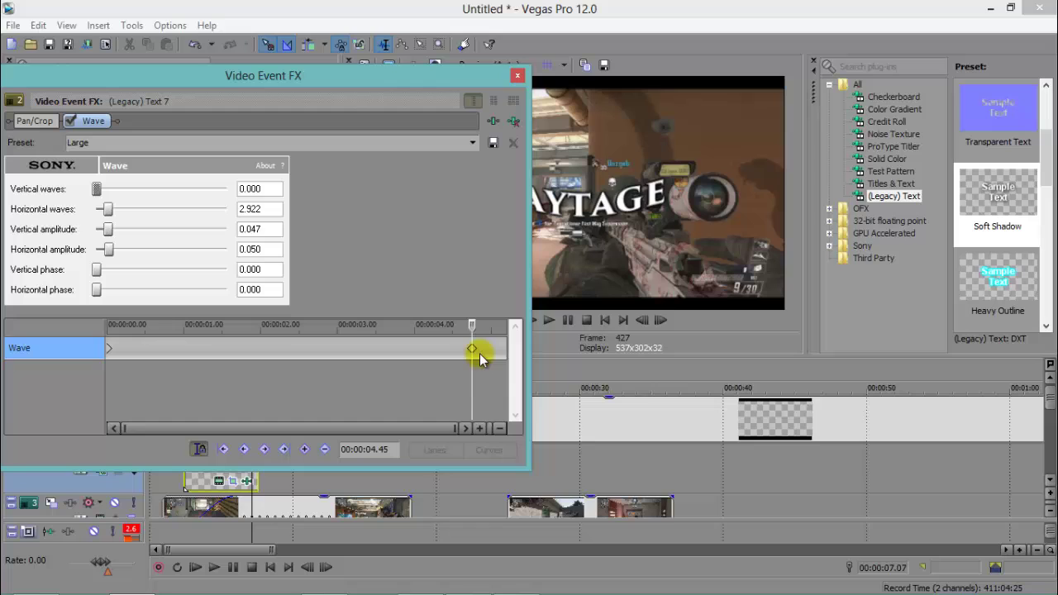
left_click_drag(473, 351, 504, 349)
left_click(517, 75)
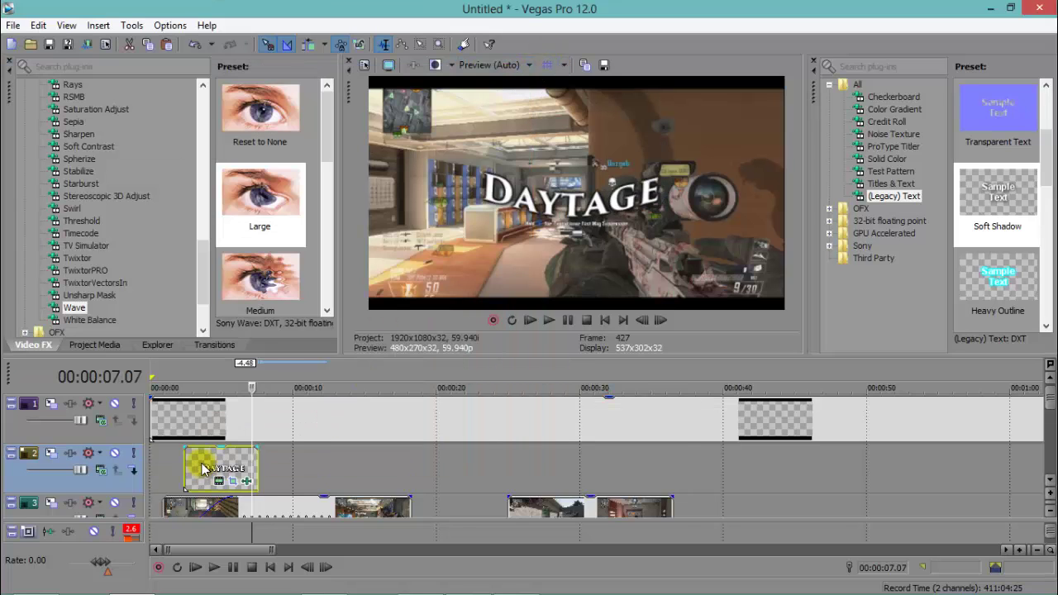
scroll(204, 469, "up", 2)
Add a fade-in and fade-out to the DAYTAGE title, lengthening the fade-in to about 2.47 s
left_click_drag(199, 447, 227, 446)
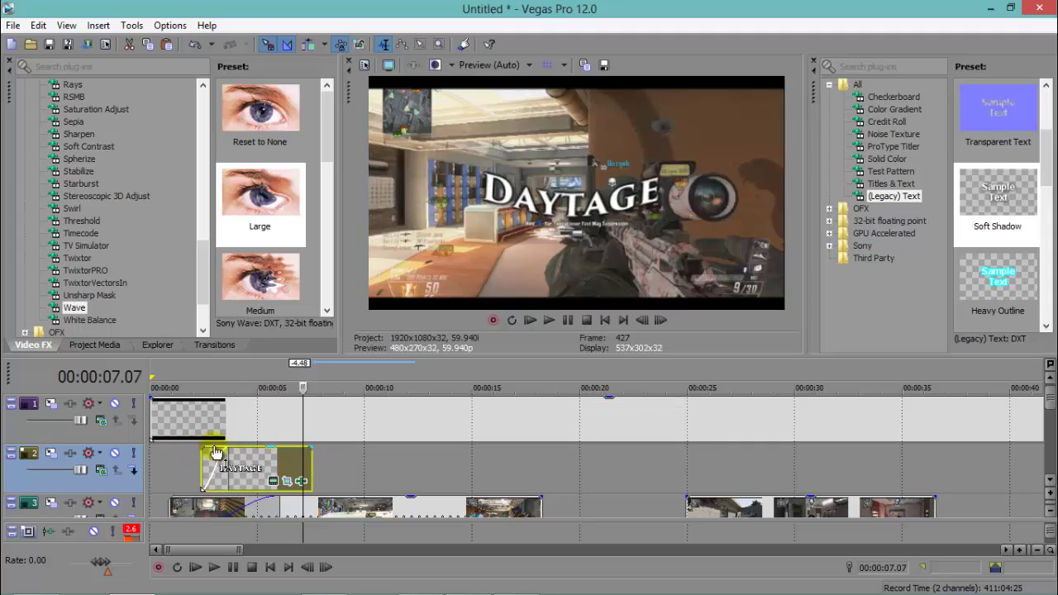
left_click_drag(313, 447, 262, 450)
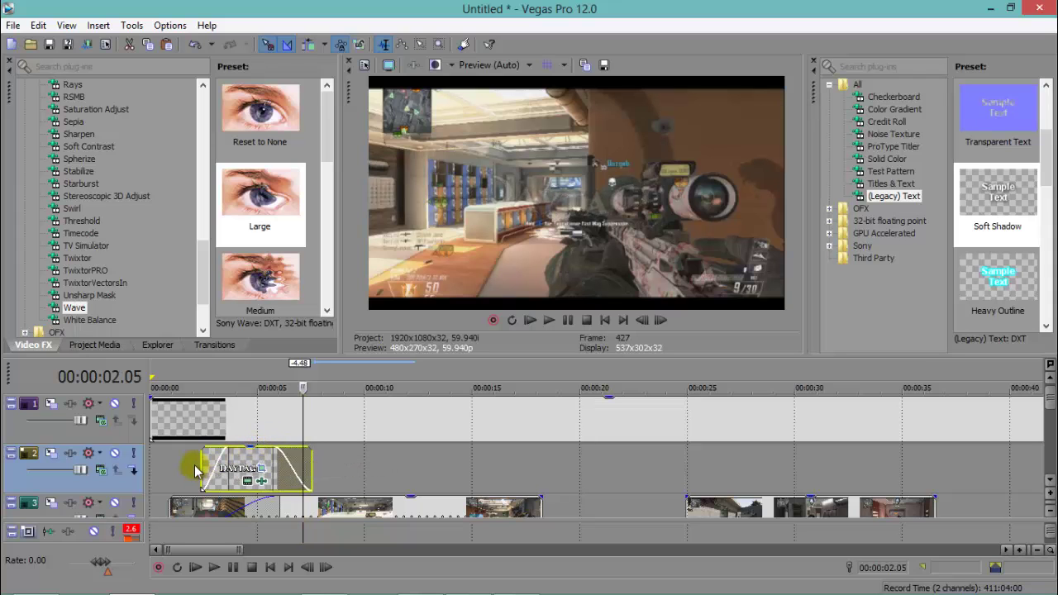
left_click(549, 320)
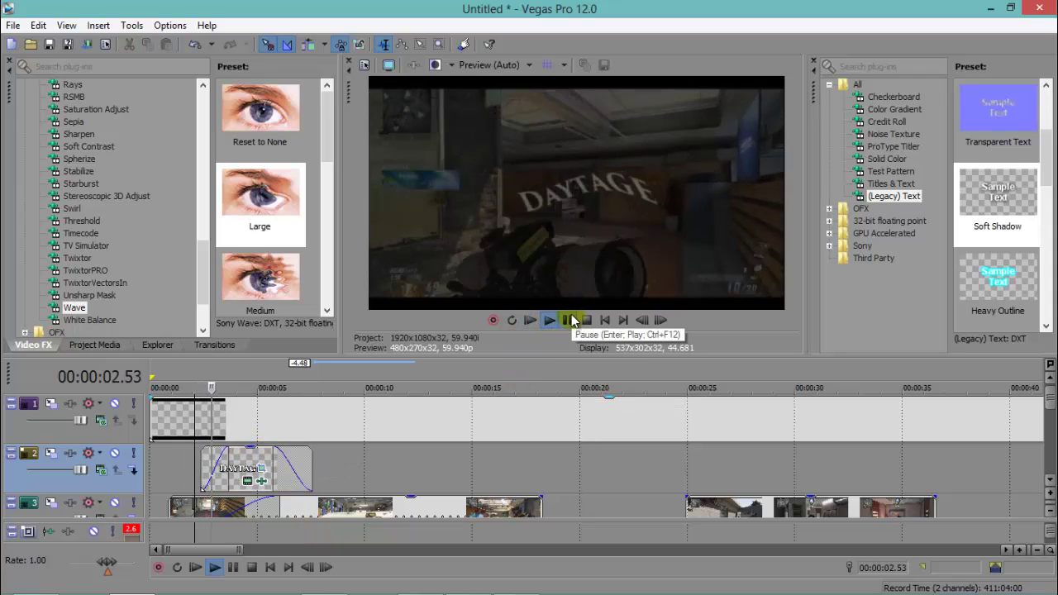
left_click(571, 320)
scroll(331, 459, "up", 3)
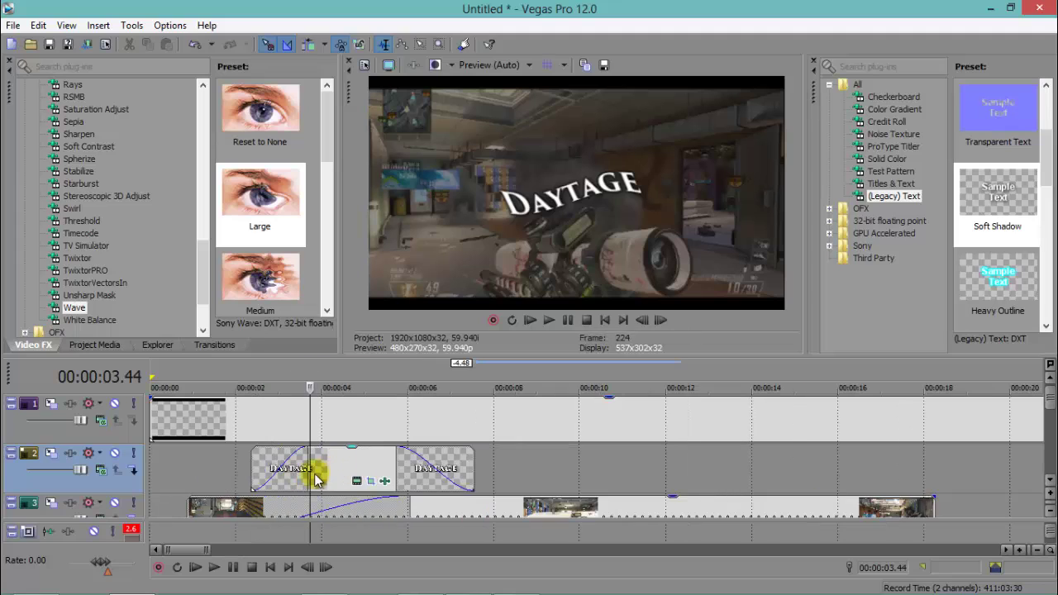
left_click_drag(305, 469, 416, 466)
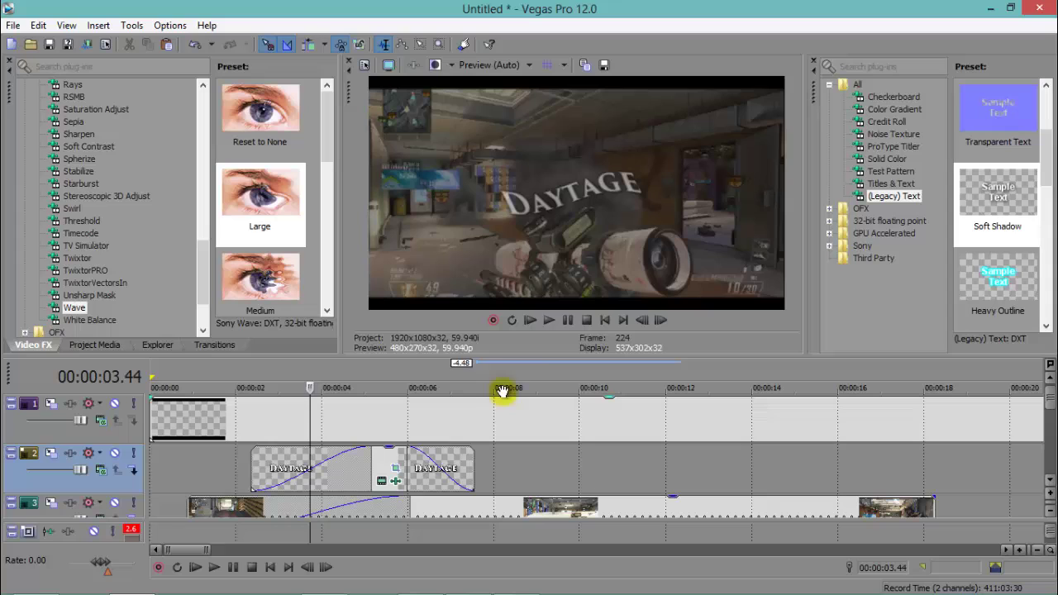
left_click(555, 323)
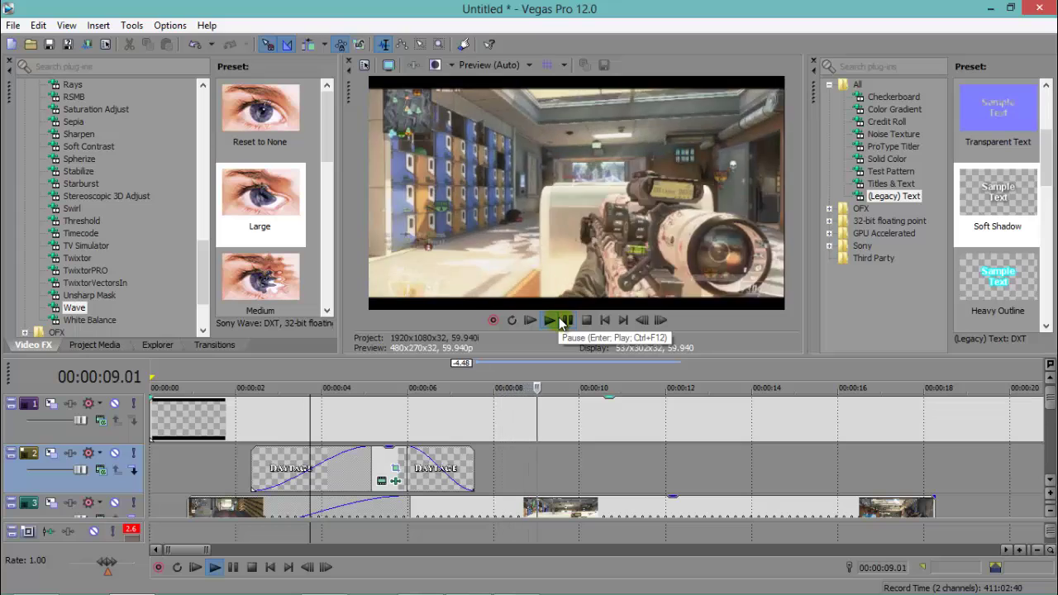
Replay the DAYTAGE title from its start to check its fades
left_click(560, 323)
scroll(433, 484, "down", 2)
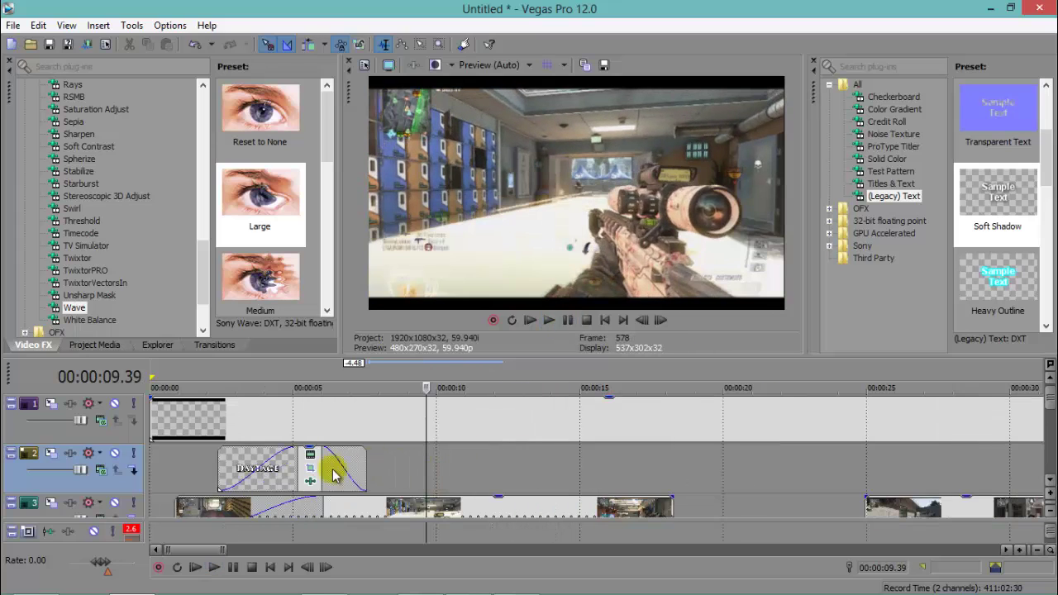
left_click(218, 471)
left_click(550, 323)
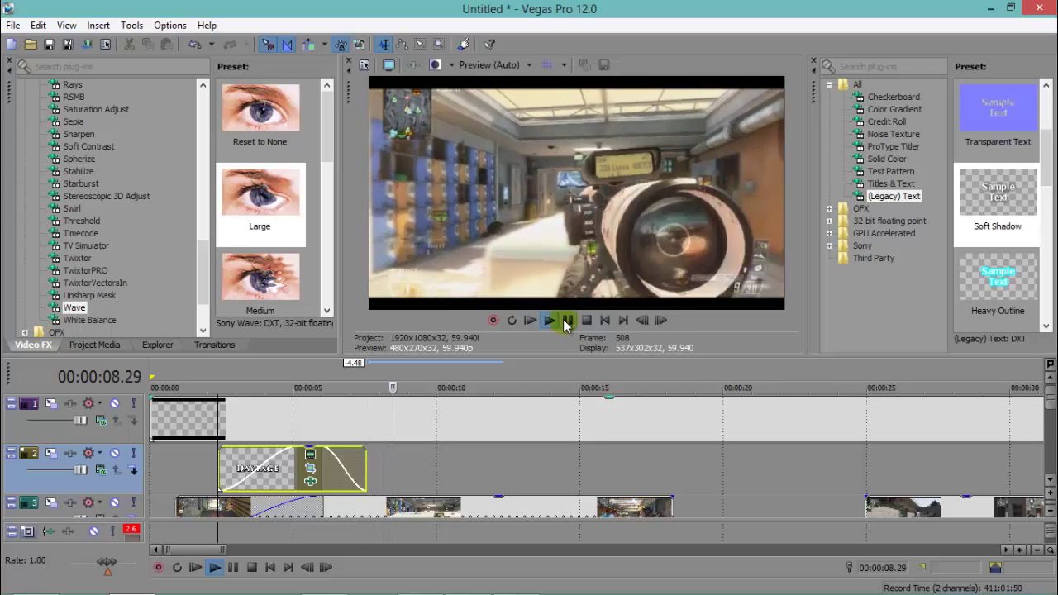
left_click(567, 321)
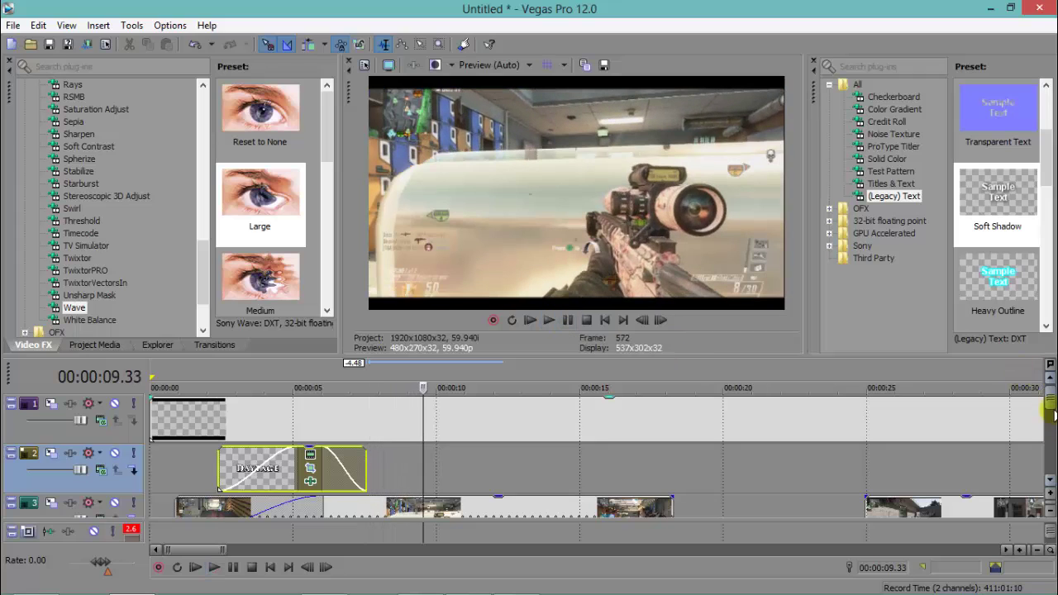
scroll(1048, 430, "down", 1)
Extend the first gameplay clip's end slightly and play back the result
left_click(529, 576)
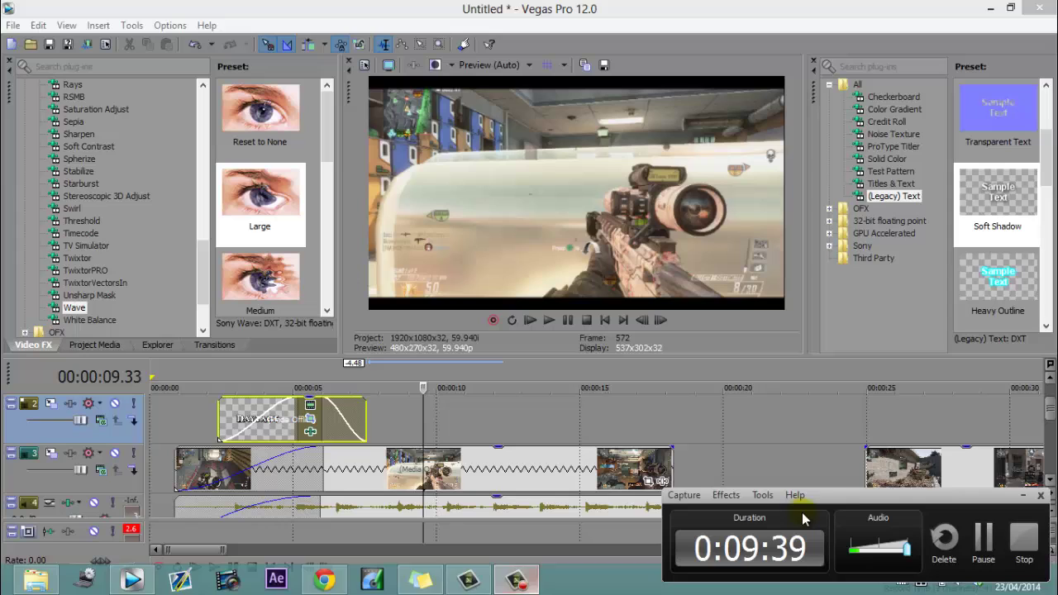
left_click(418, 489)
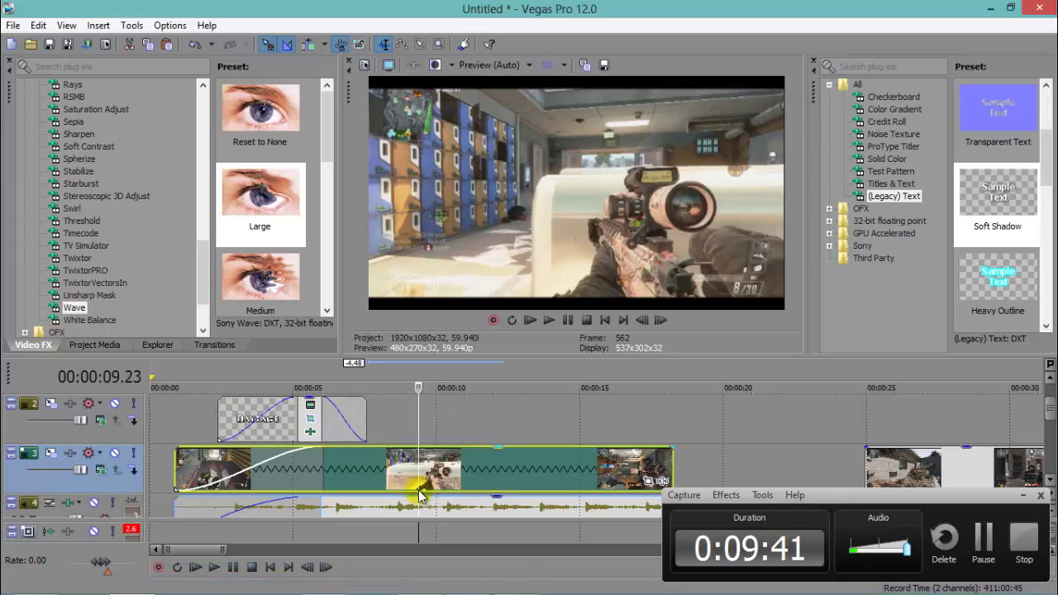
left_click(488, 479)
scroll(523, 467, "down", 2)
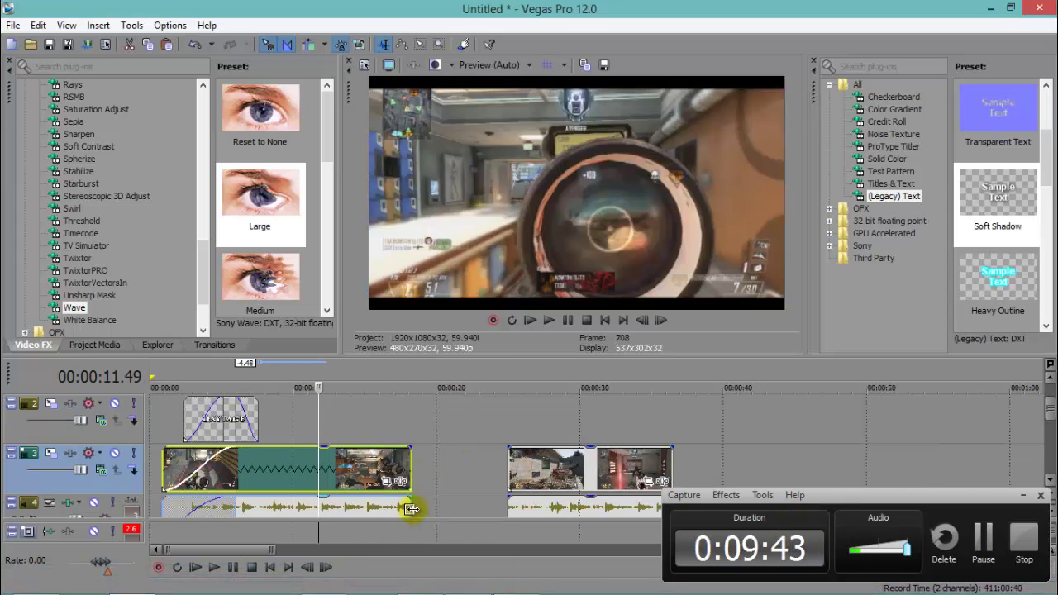
left_click(312, 475)
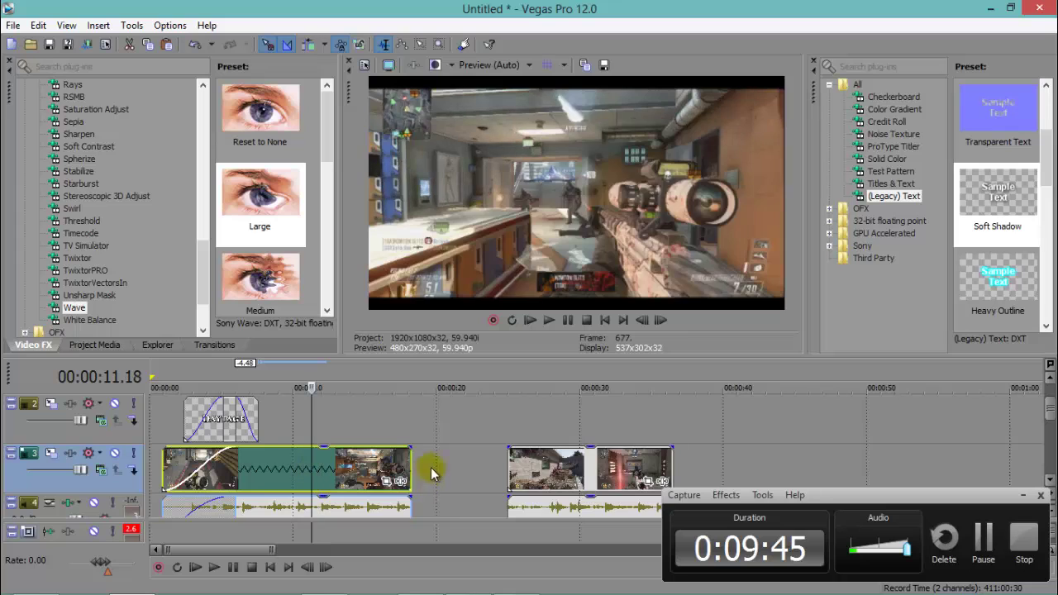
left_click(1040, 496)
left_click_drag(395, 454, 417, 474)
left_click(532, 323)
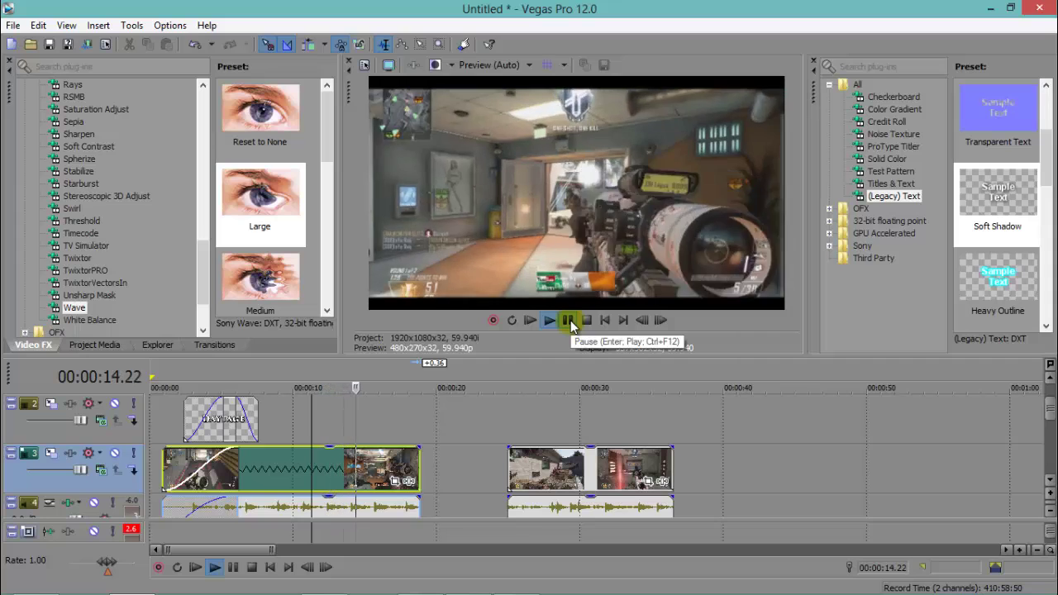
Move the playhead to about 17.5 seconds, near the end of the first clip
left_click(568, 321)
left_click(395, 477)
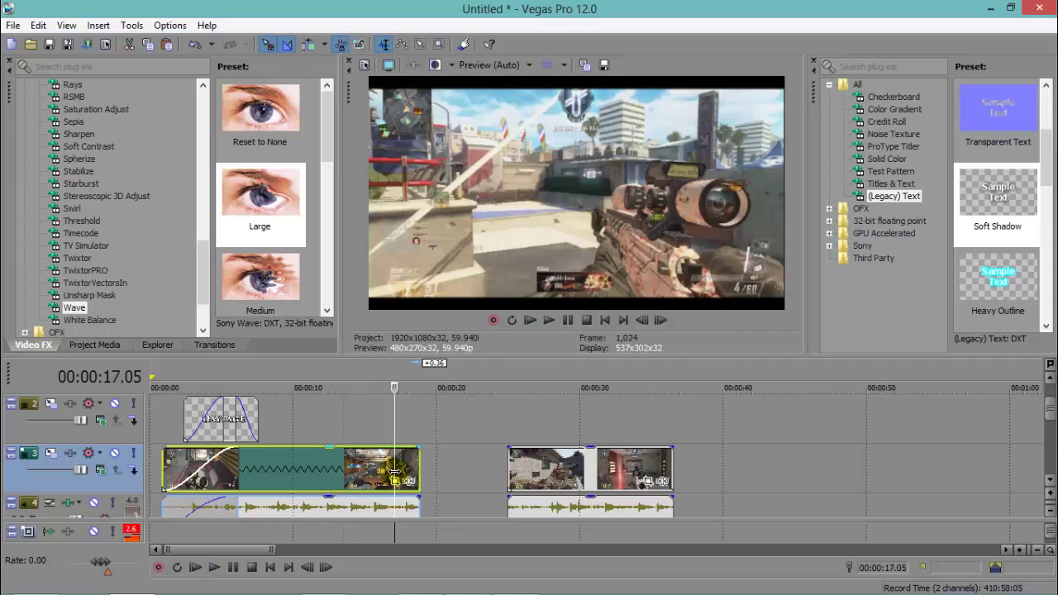
left_click(405, 478)
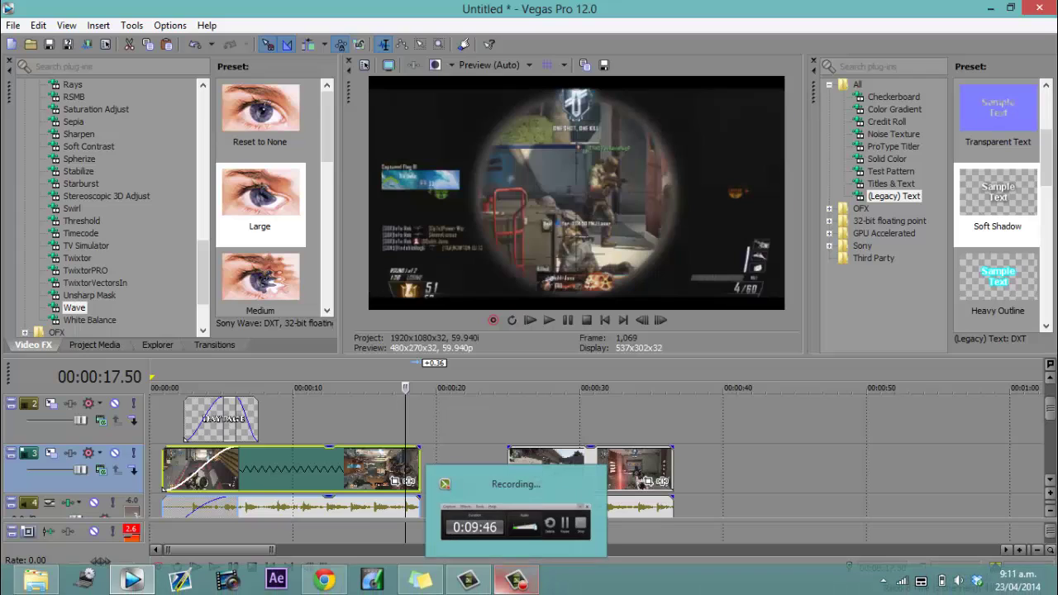
key("Right")
key("Right")
key("Right")
key("Right")
key("Right")
key("Right")
key("Right")
key("Right")
key("Right")
key("Right")
key("Right")
key("Right")
key("Right")
key("Right")
key("Right")
key("Right")
key("Right")
key("Right")
key("Right")
key("Right")
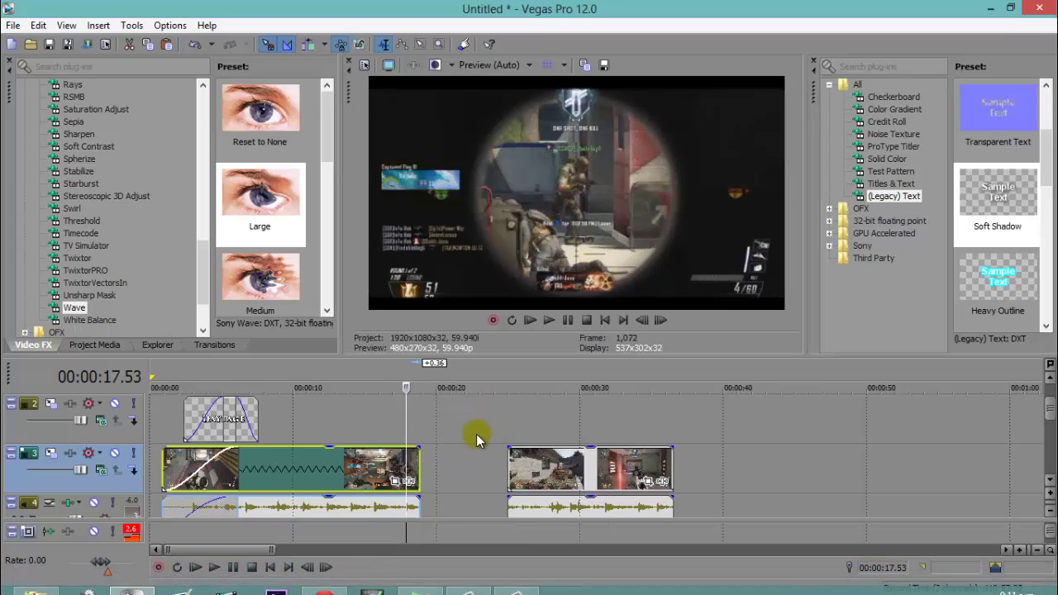
Slide the second gameplay clip and its audio left onto the first and preview the crossfade
left_click(513, 467)
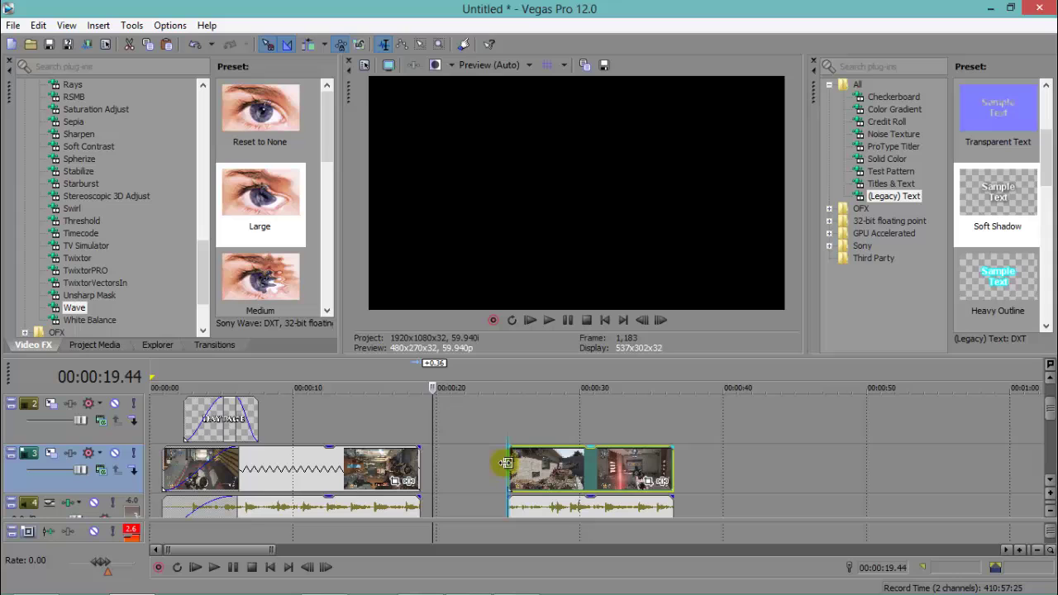
left_click_drag(599, 488, 444, 469)
left_click_drag(439, 511, 425, 471)
left_click(394, 465)
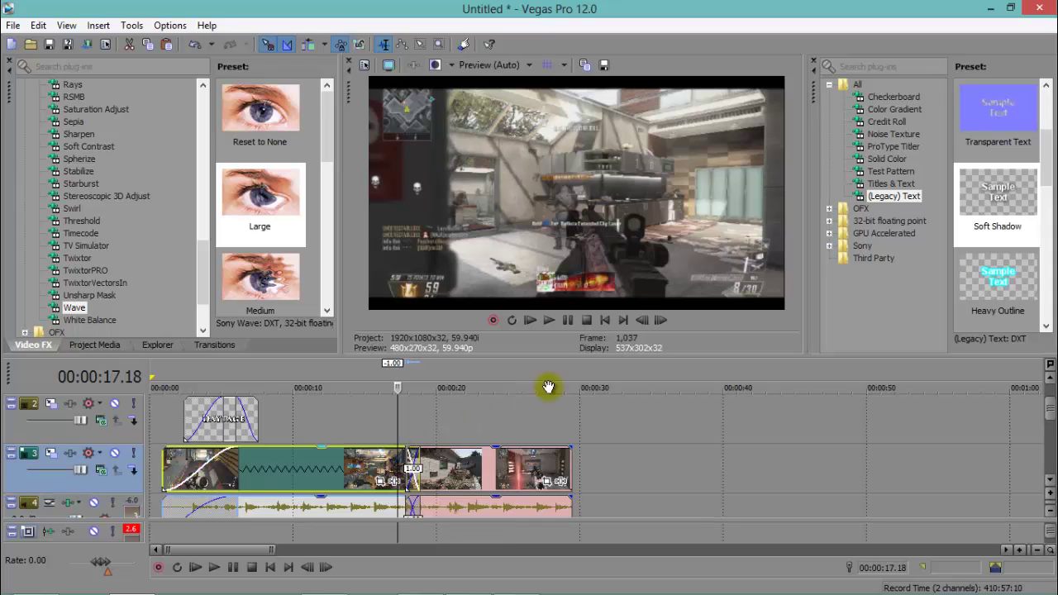
left_click(553, 320)
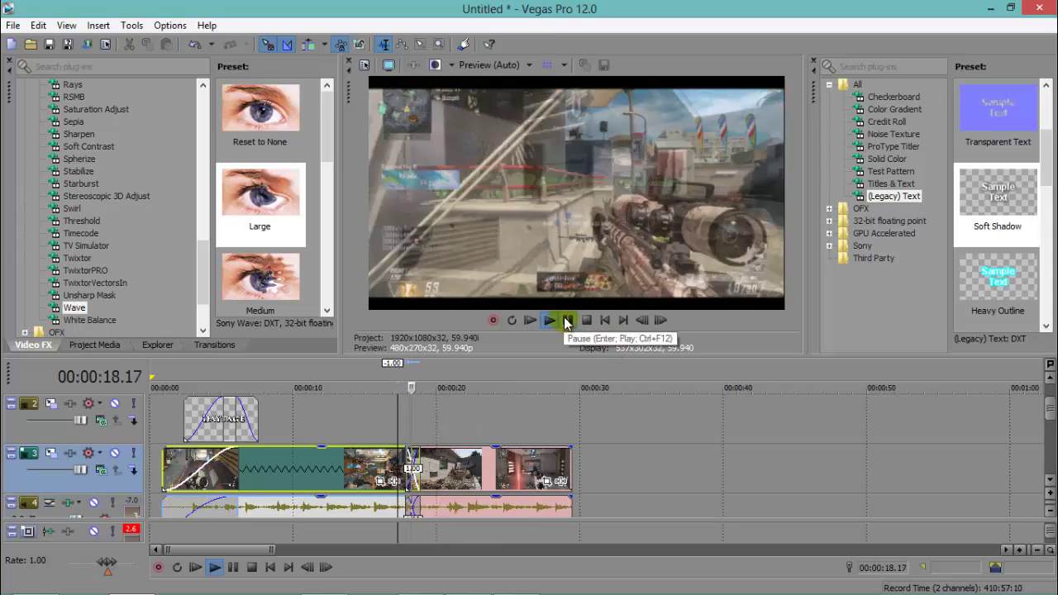
left_click(567, 319)
Shift the second video clip right, leaving a gap after the first clip
scroll(431, 505, "up", 5)
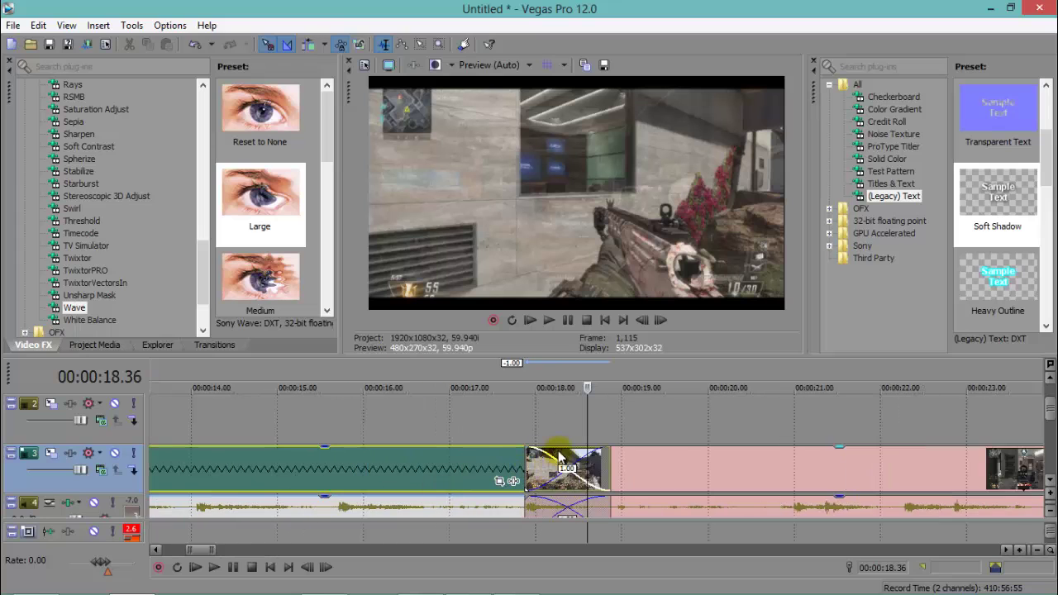
left_click_drag(562, 456, 587, 502)
scroll(538, 470, "down", 2)
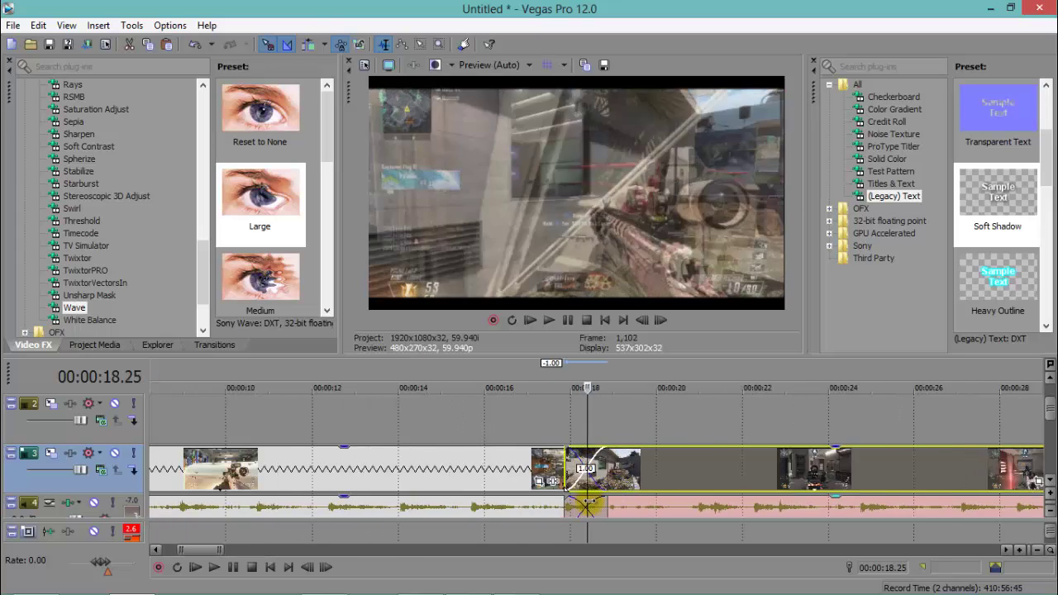
scroll(562, 501, "down", 4)
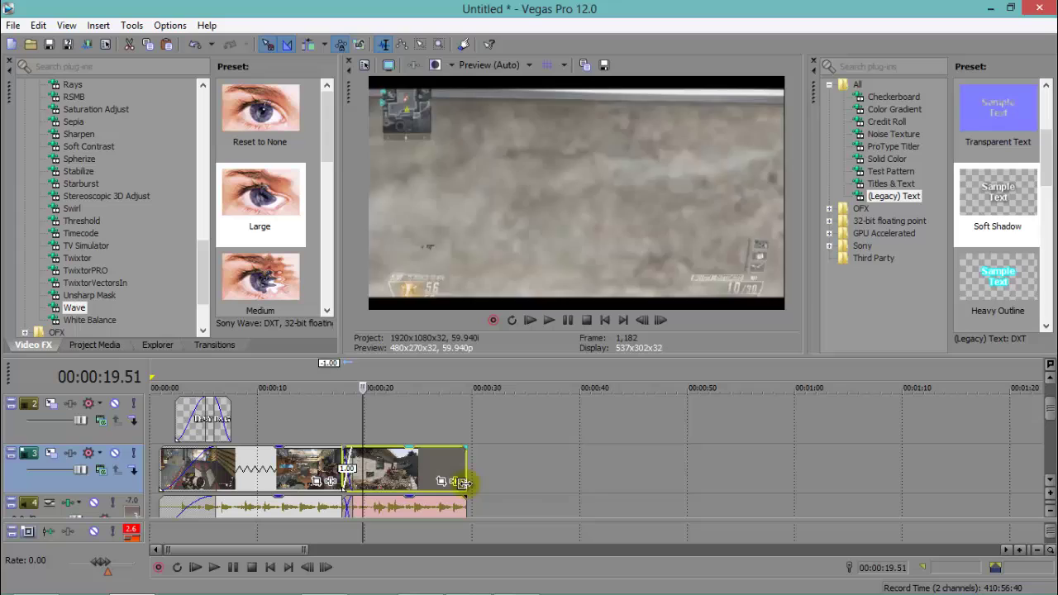
left_click_drag(372, 472, 395, 475)
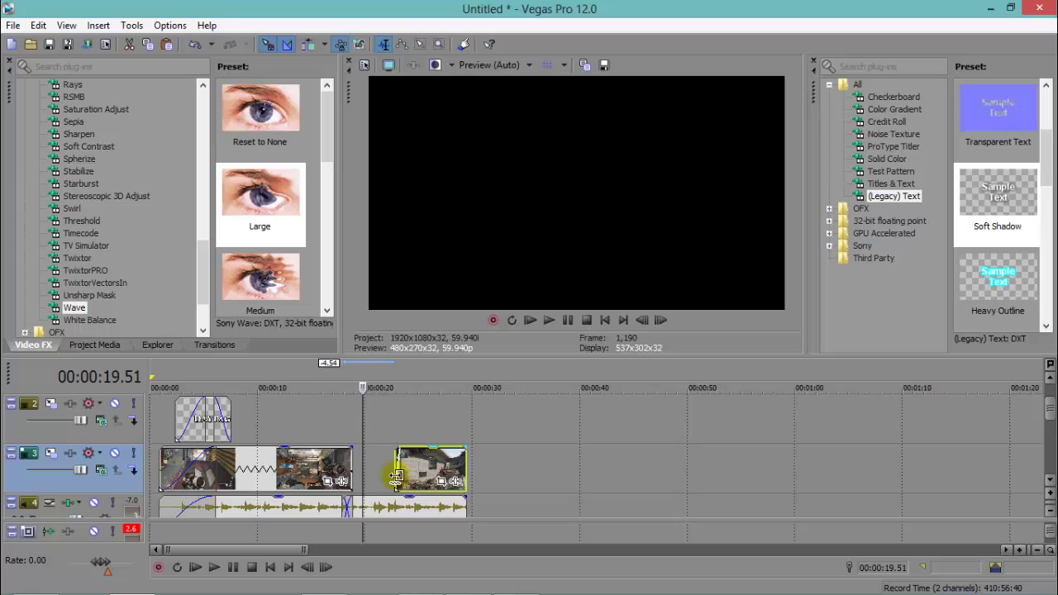
Line the second clip's audio start up under its video and preview from 17.52 s
mouse_move(342, 504)
left_mouse_down()
mouse_move(402, 502)
mouse_move(344, 502)
left_mouse_up()
mouse_move(397, 475)
left_mouse_down()
mouse_move(360, 485)
mouse_move(403, 460)
left_mouse_up()
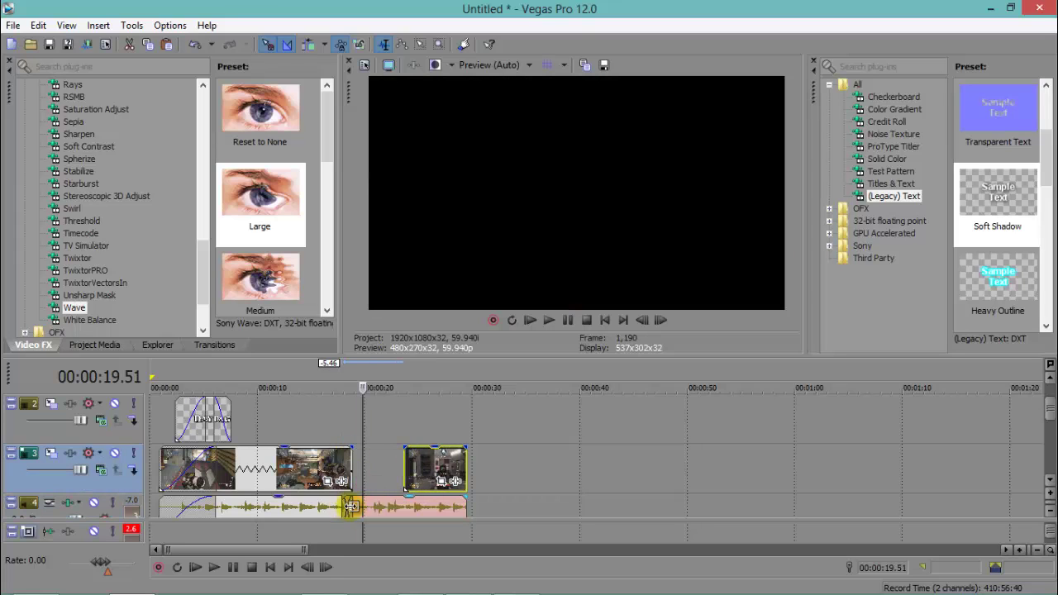
left_click_drag(350, 506, 363, 482)
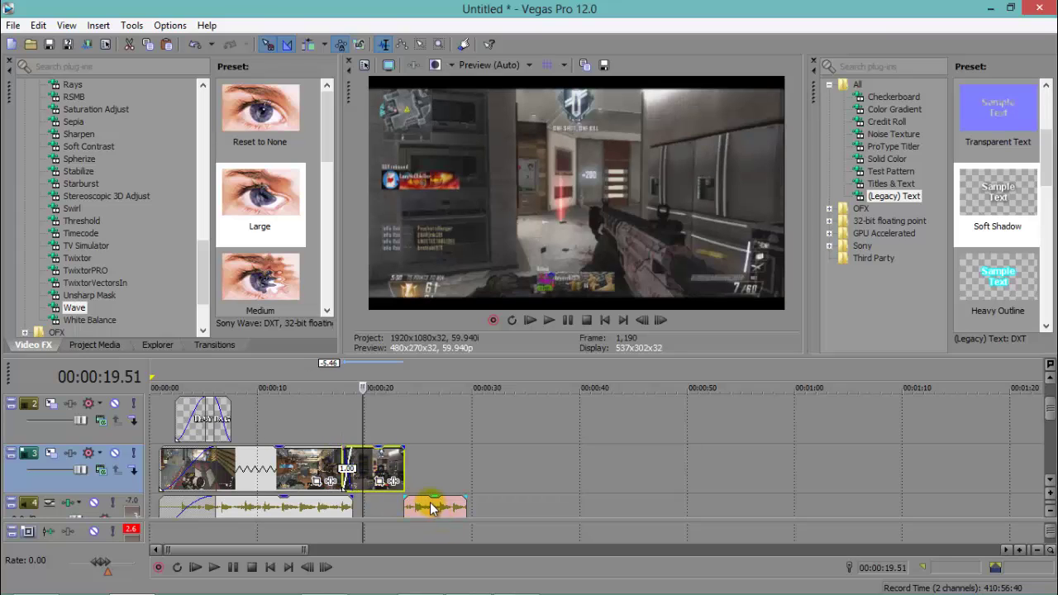
left_click_drag(432, 508, 369, 502)
left_click(344, 467)
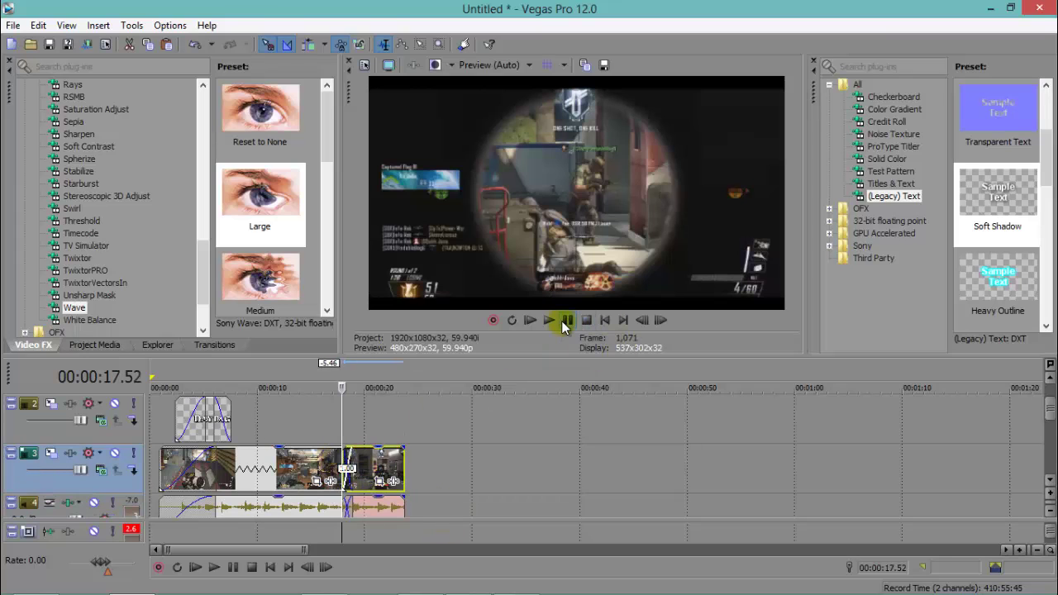
left_click(552, 321)
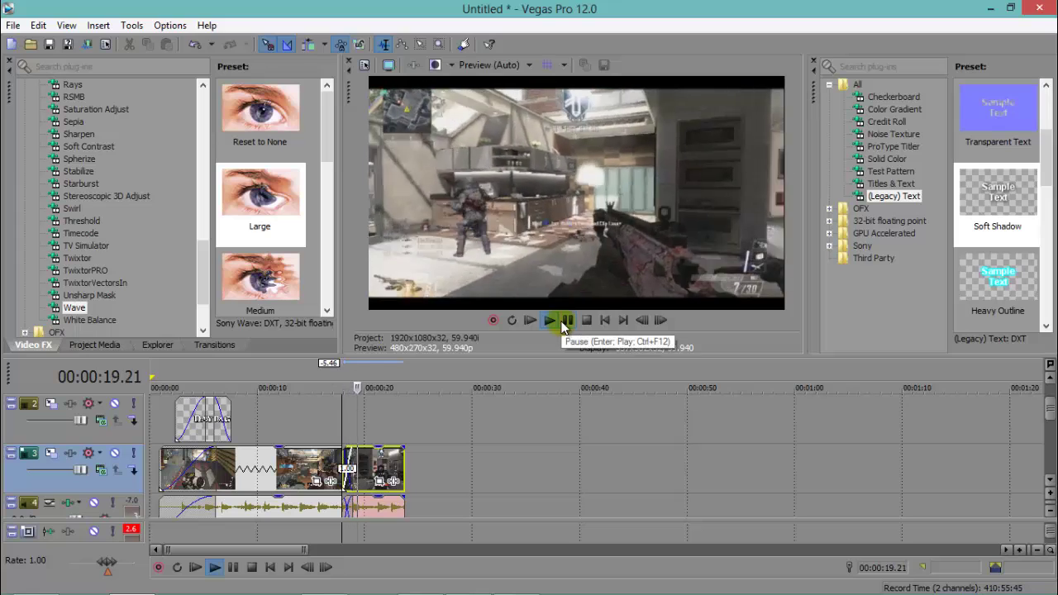
left_click(565, 321)
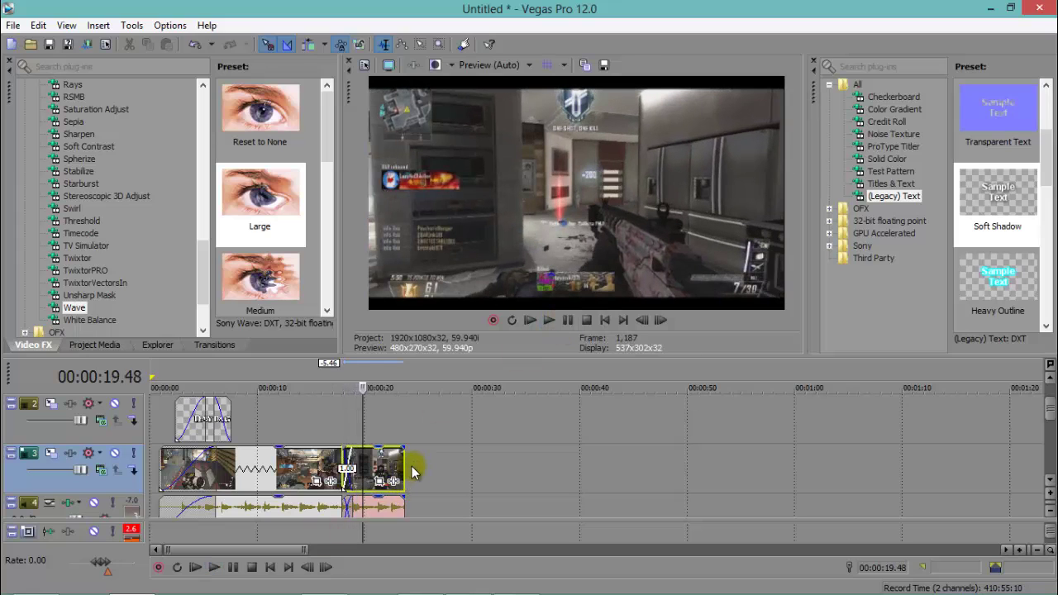
Lengthen the last clip by about 2 seconds and make the music end with it
left_click_drag(404, 463, 427, 462)
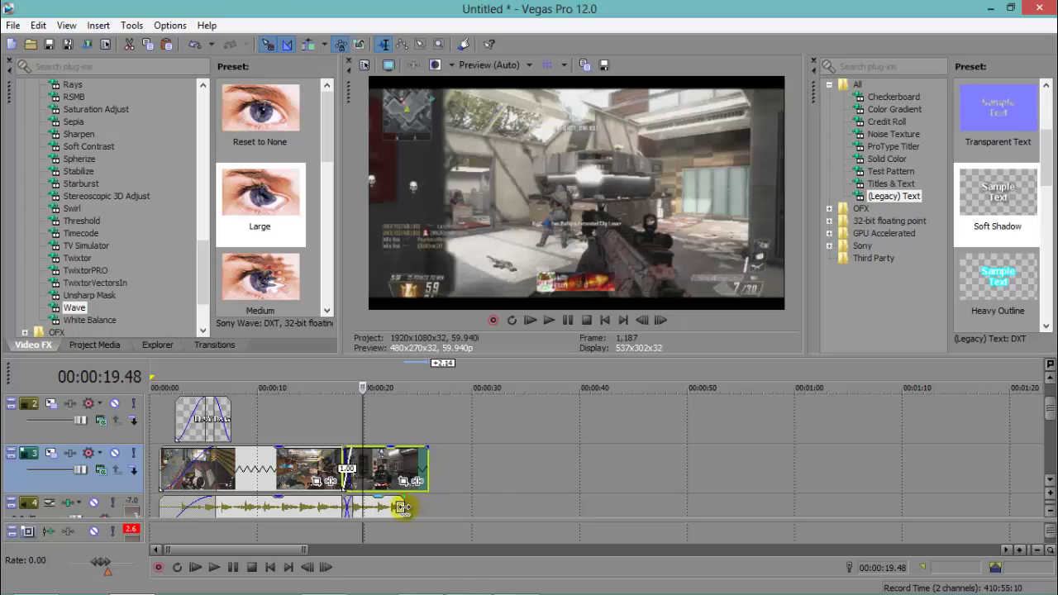
left_click_drag(403, 506, 422, 506)
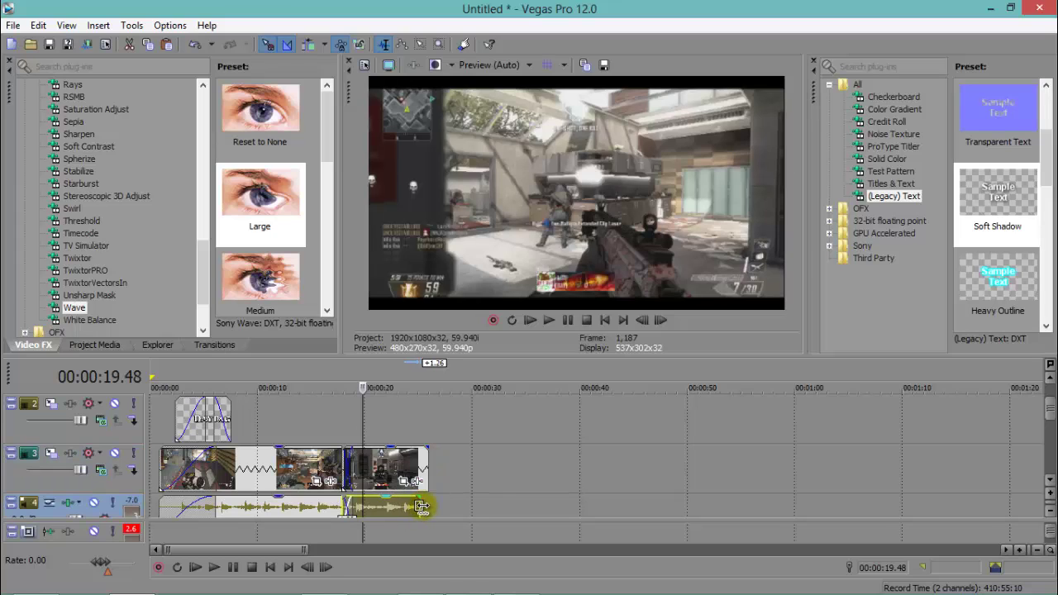
left_click(542, 321)
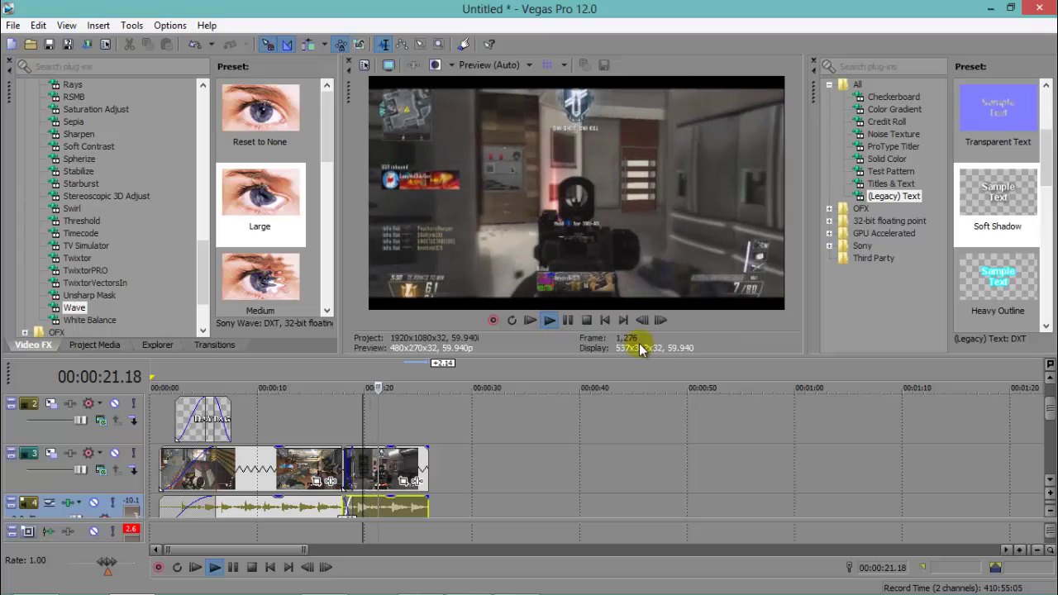
left_click(569, 321)
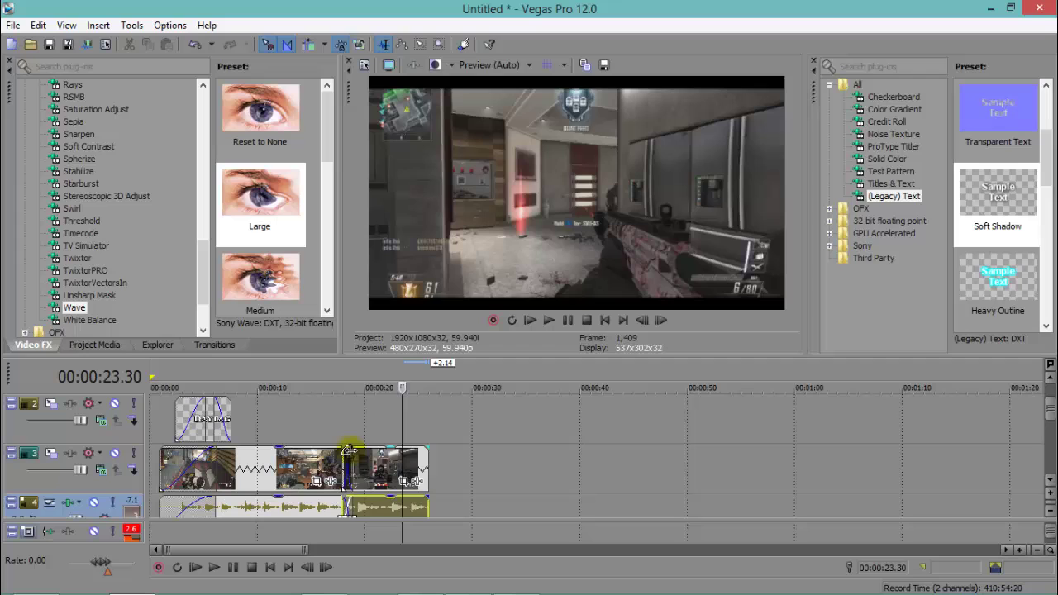
Play back the project's ending from the last clip to check it
left_click(345, 467)
left_click(547, 321)
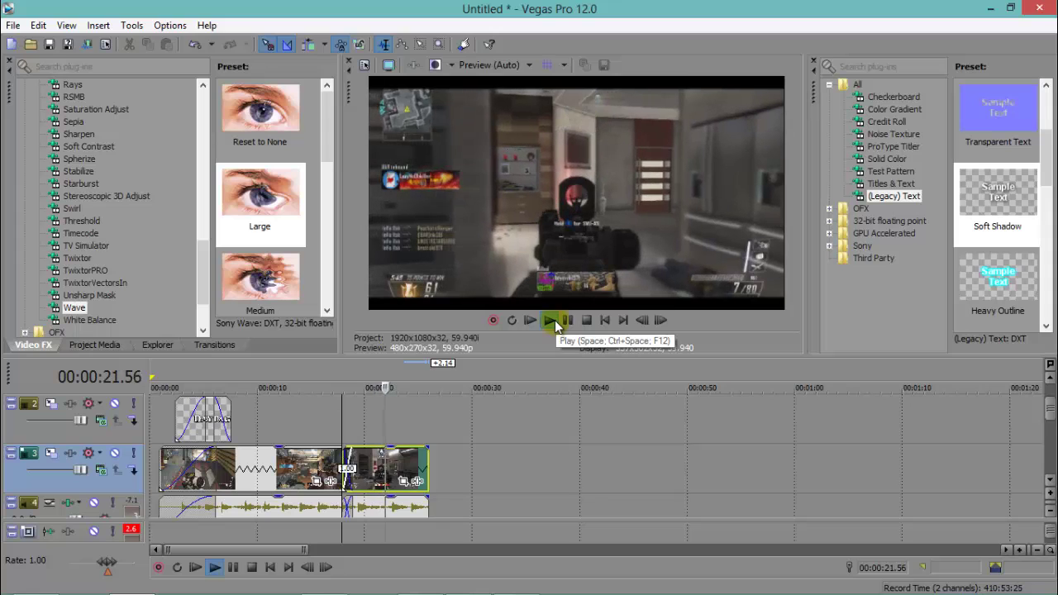
left_click(555, 320)
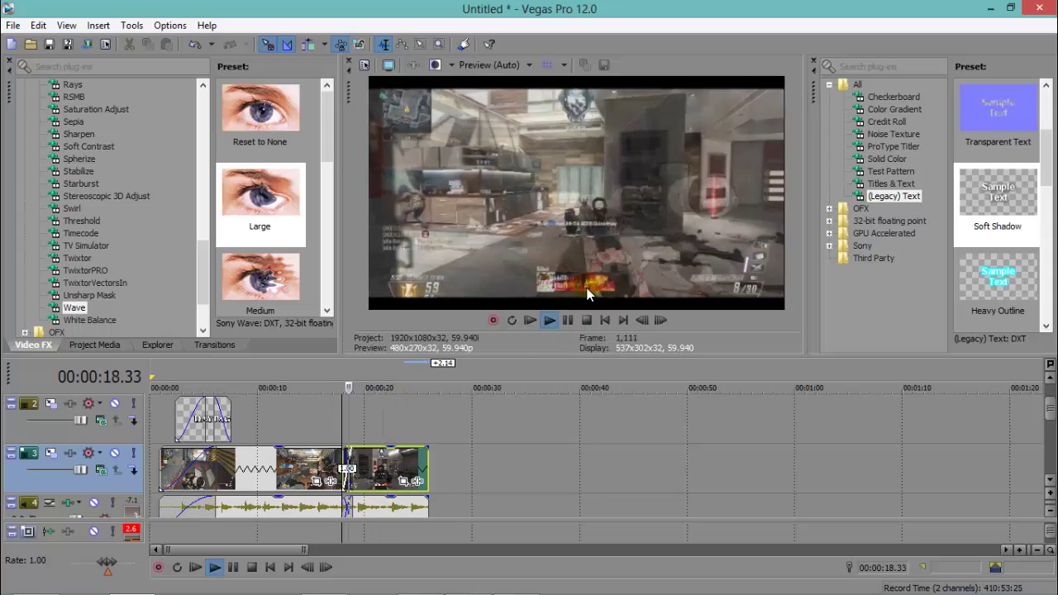
left_click(567, 322)
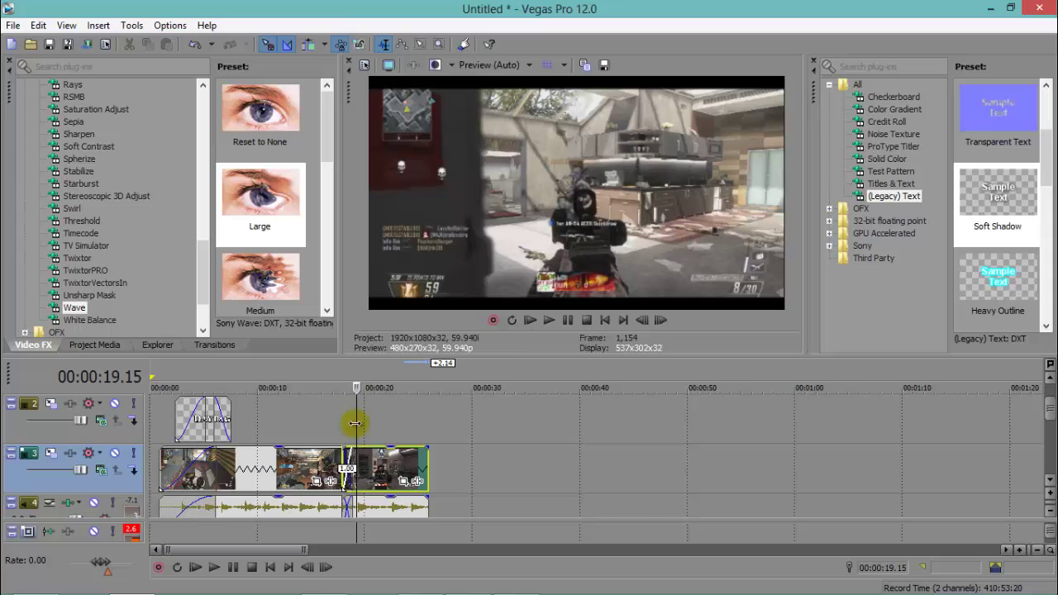
left_click(543, 318)
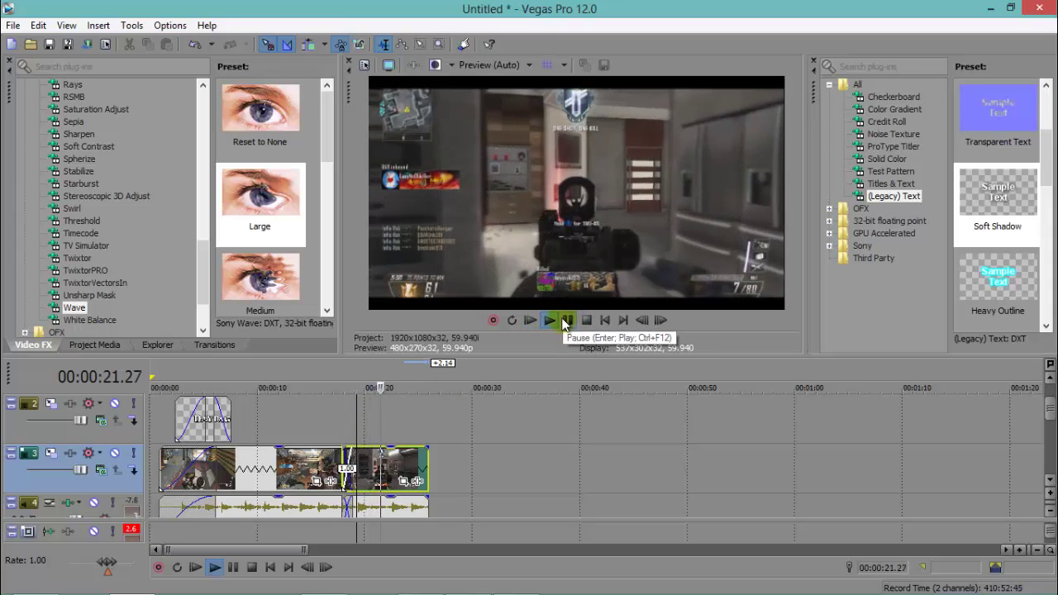
left_click(569, 321)
Find the Levels effect and apply its Studio RGB to Computer RGB preset to the last clip
scroll(477, 418, "down", 2)
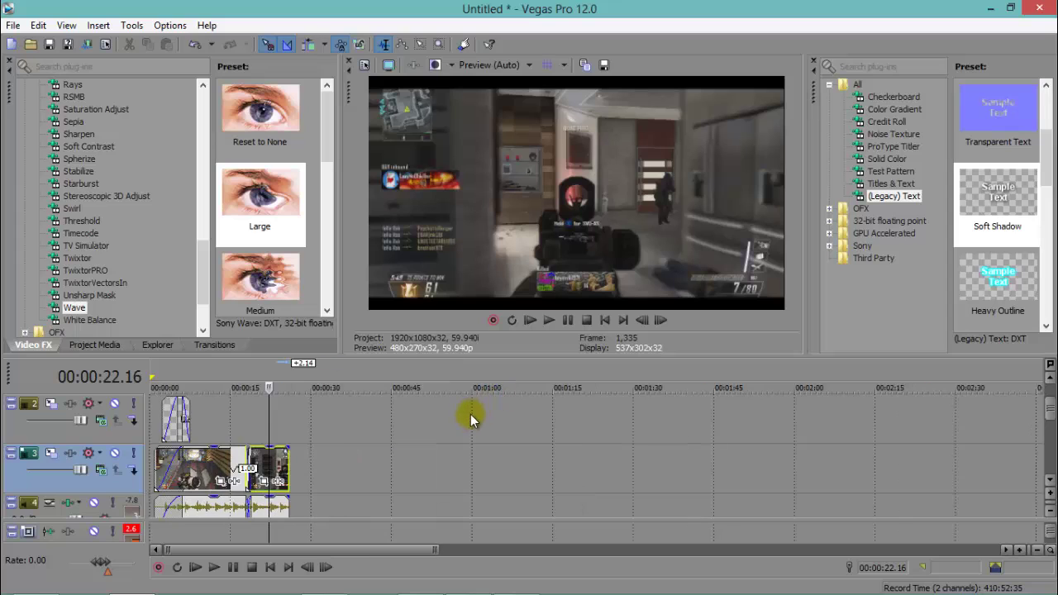
scroll(470, 414, "up", 3)
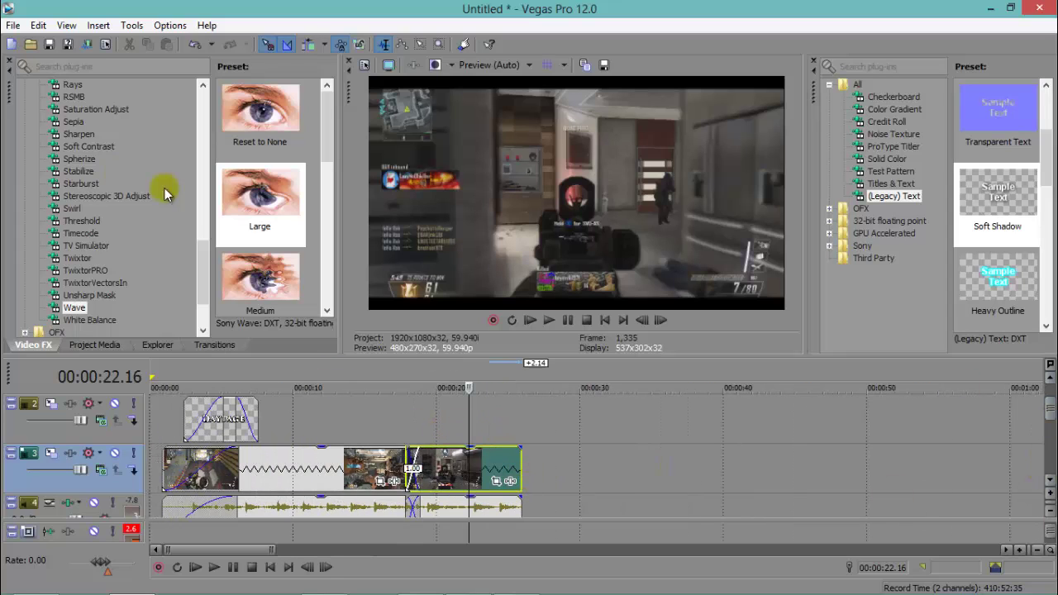
scroll(81, 275, "down", 1)
scroll(125, 214, "up", 2)
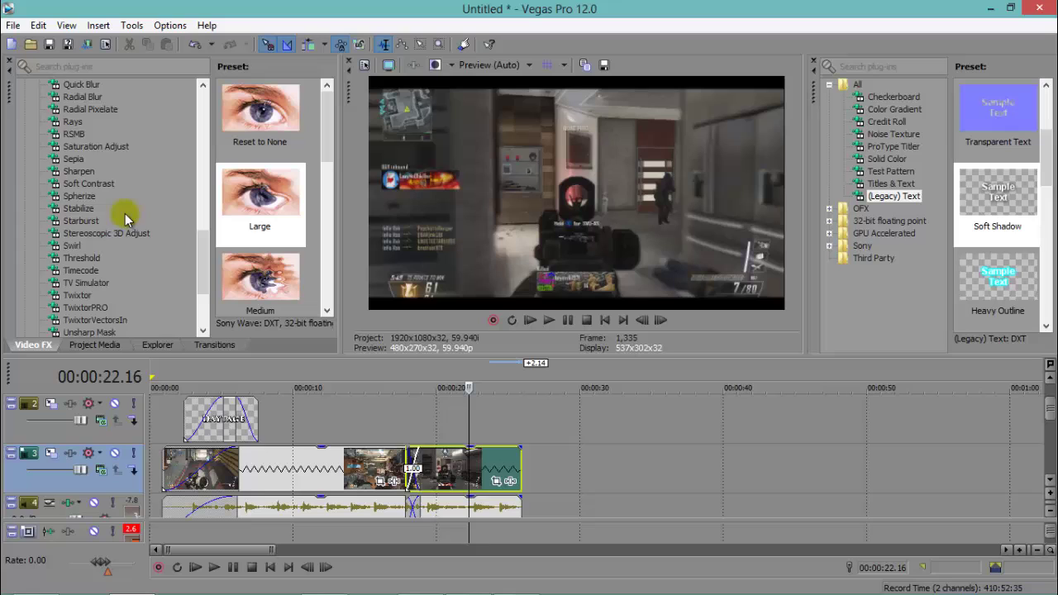
scroll(104, 227, "up", 3)
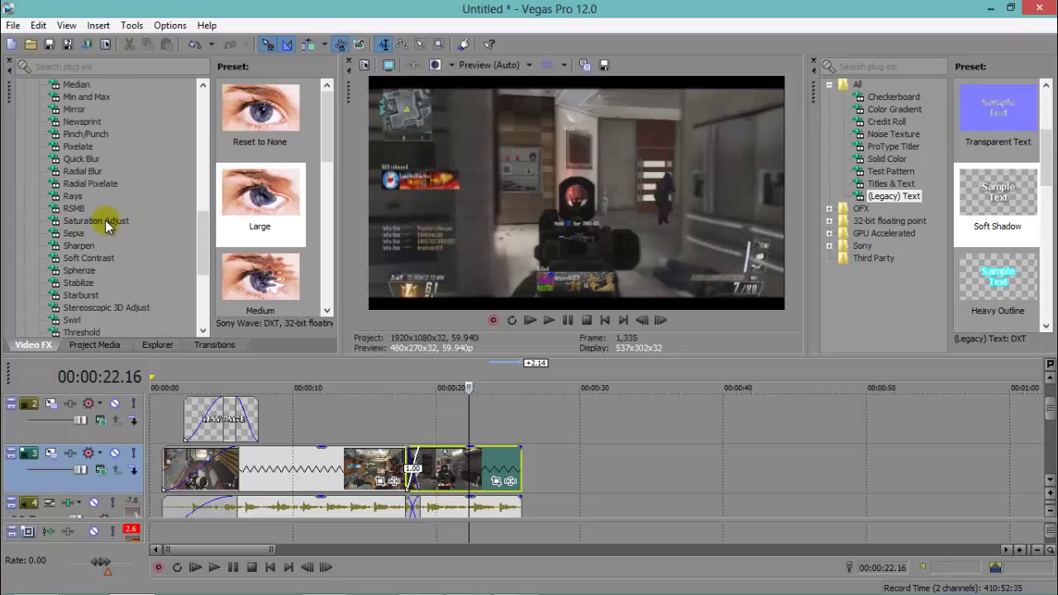
scroll(101, 248, "down", 3)
scroll(96, 269, "up", 2)
scroll(97, 260, "down", 2)
scroll(115, 298, "down", 1)
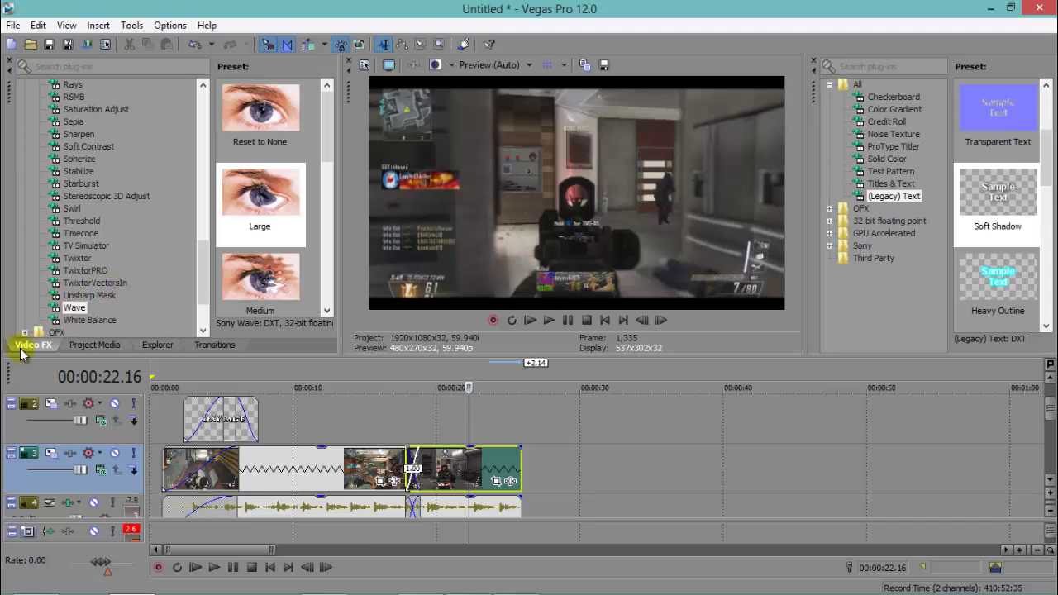
scroll(89, 296, "up", 1)
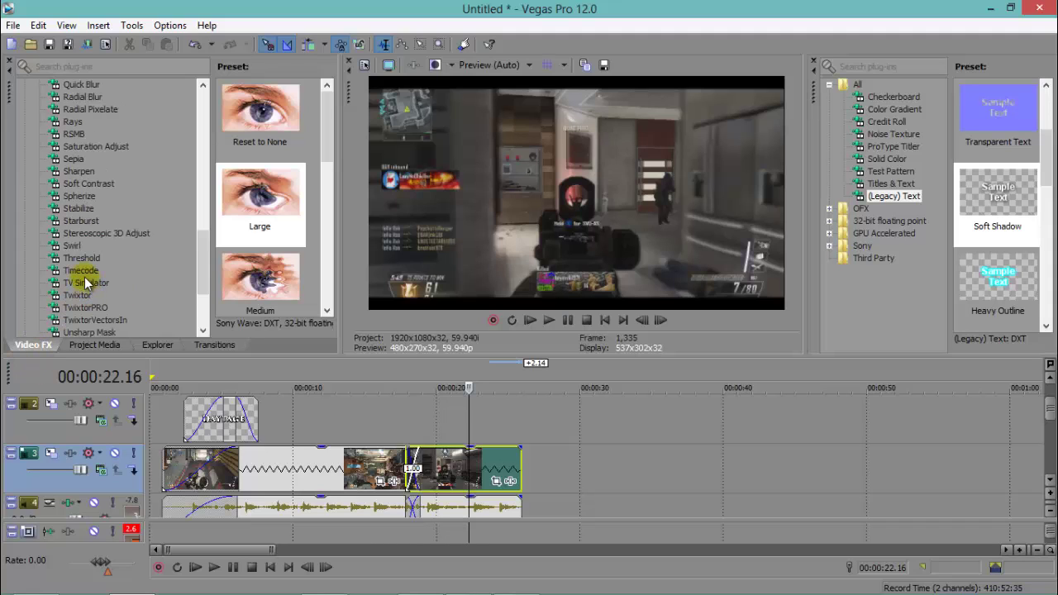
scroll(86, 283, "up", 7)
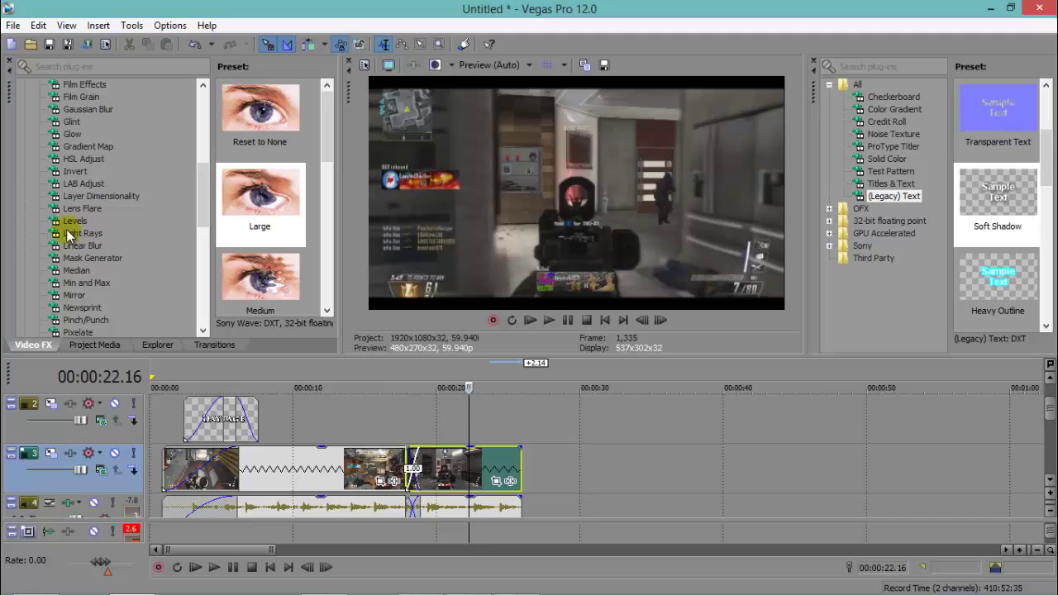
left_click(71, 224)
left_click_drag(329, 104, 321, 244)
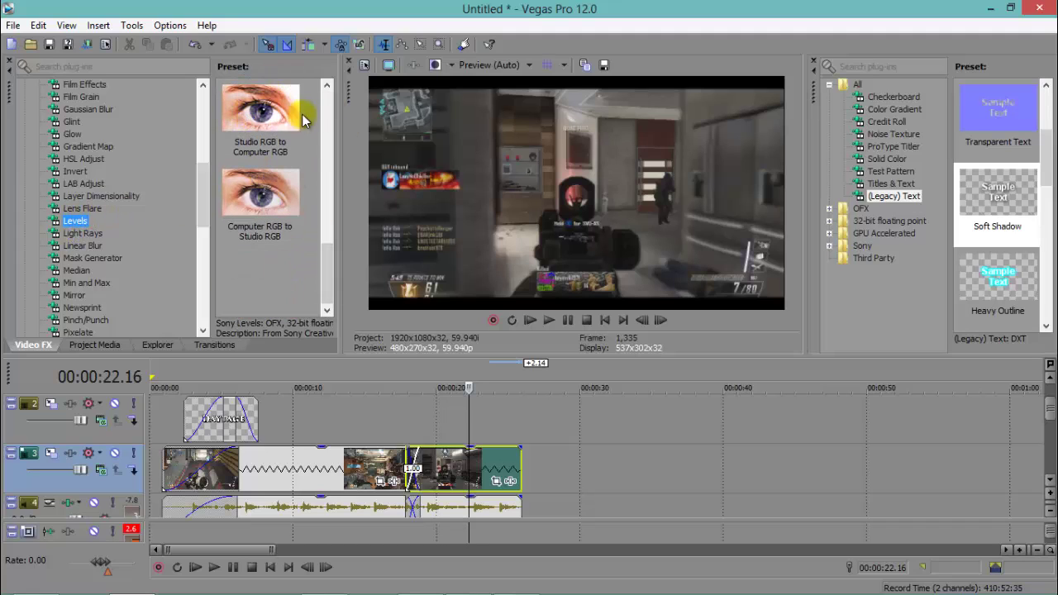
left_click_drag(252, 115, 344, 471)
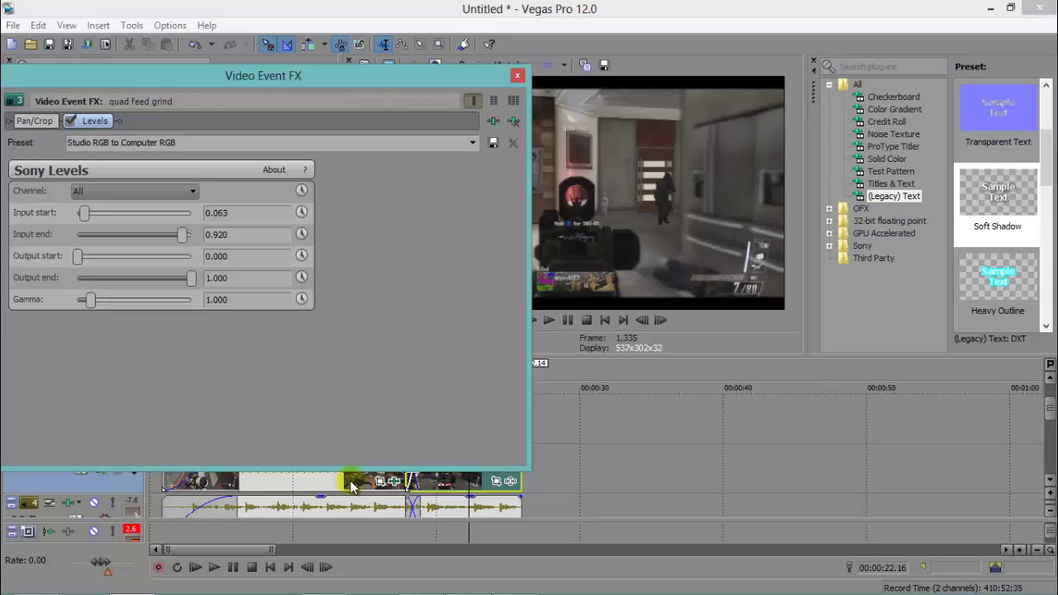
Check the clip's effect settings, then apply the Studio RGB to Computer RGB preset to all of track 3
left_click(458, 489)
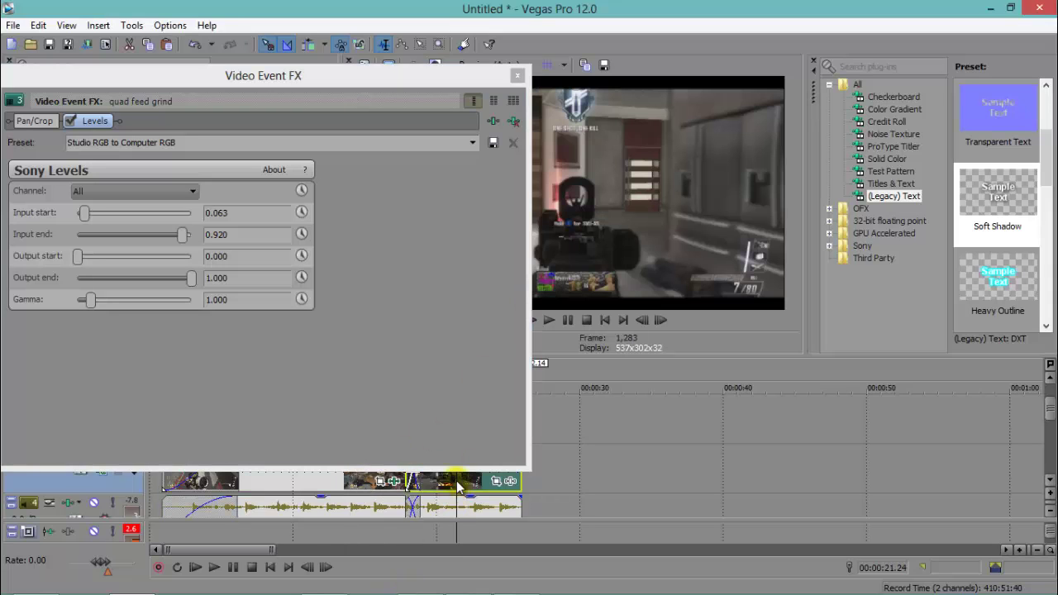
left_click(513, 141)
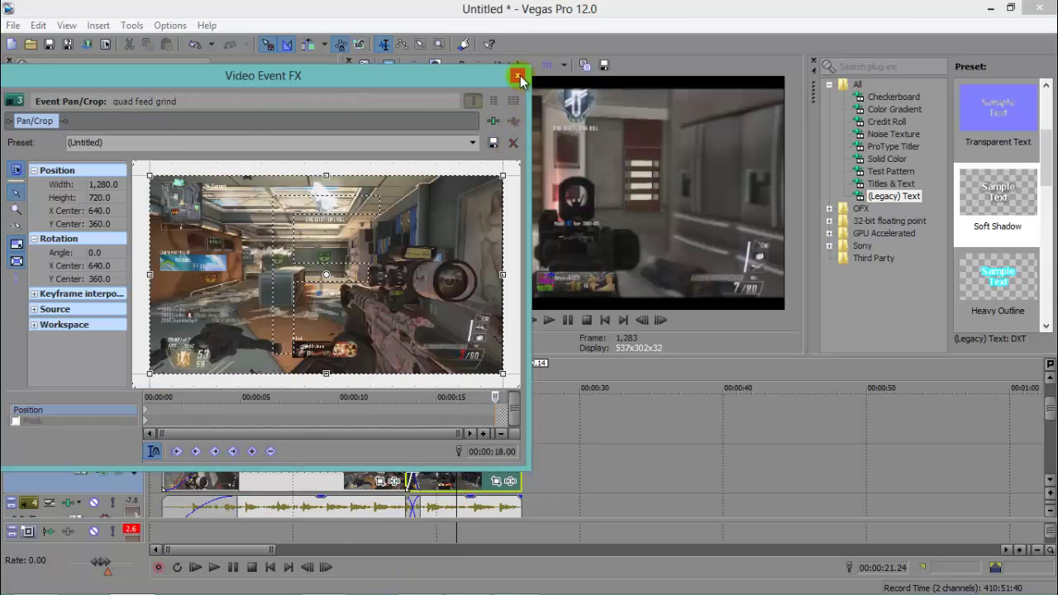
left_click(517, 75)
left_click_drag(279, 147, 114, 485)
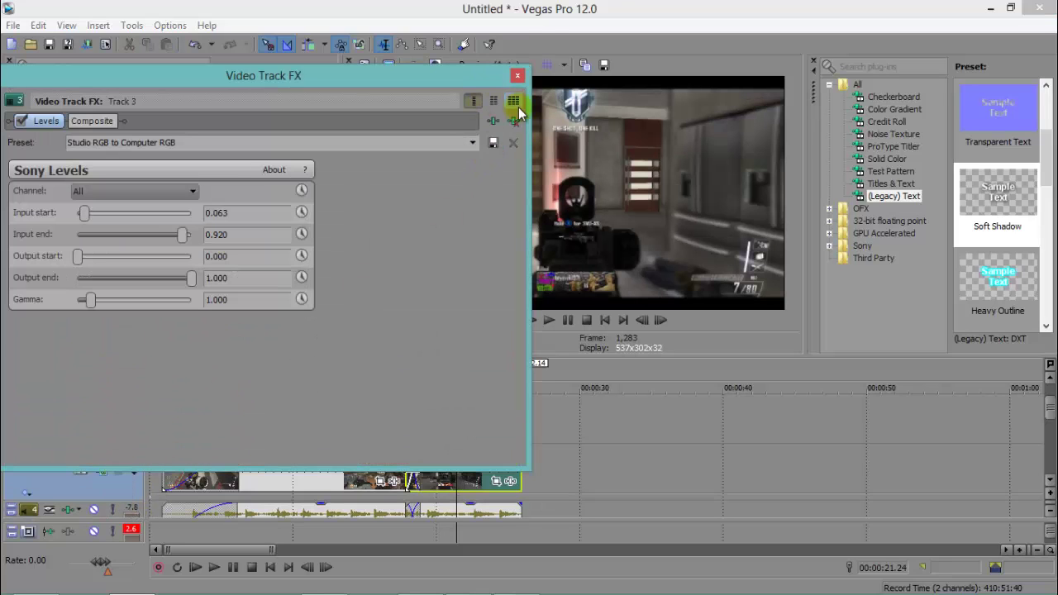
left_click(517, 75)
left_click(213, 473)
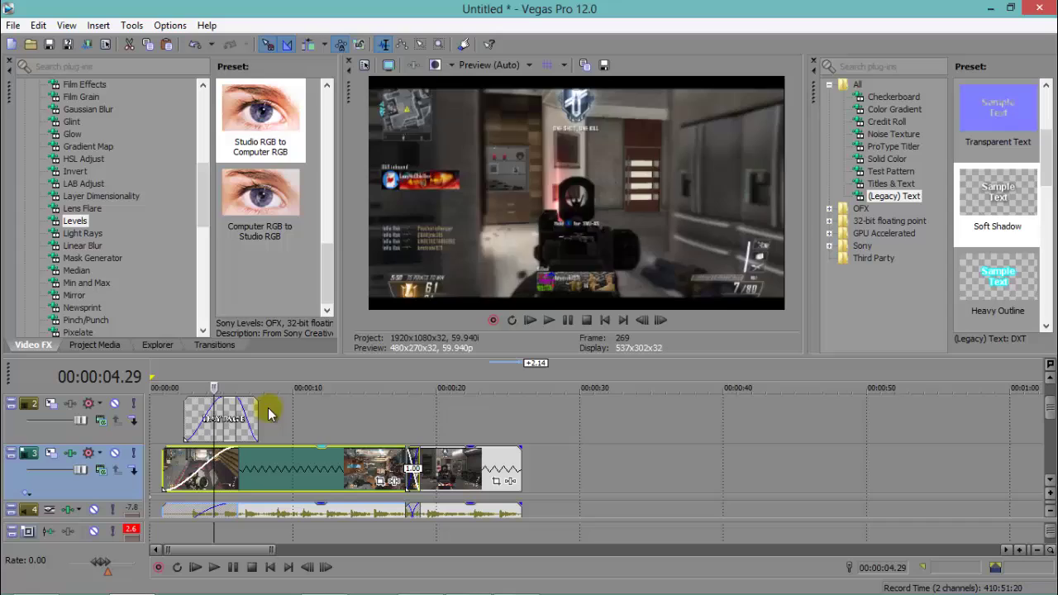
left_click(548, 320)
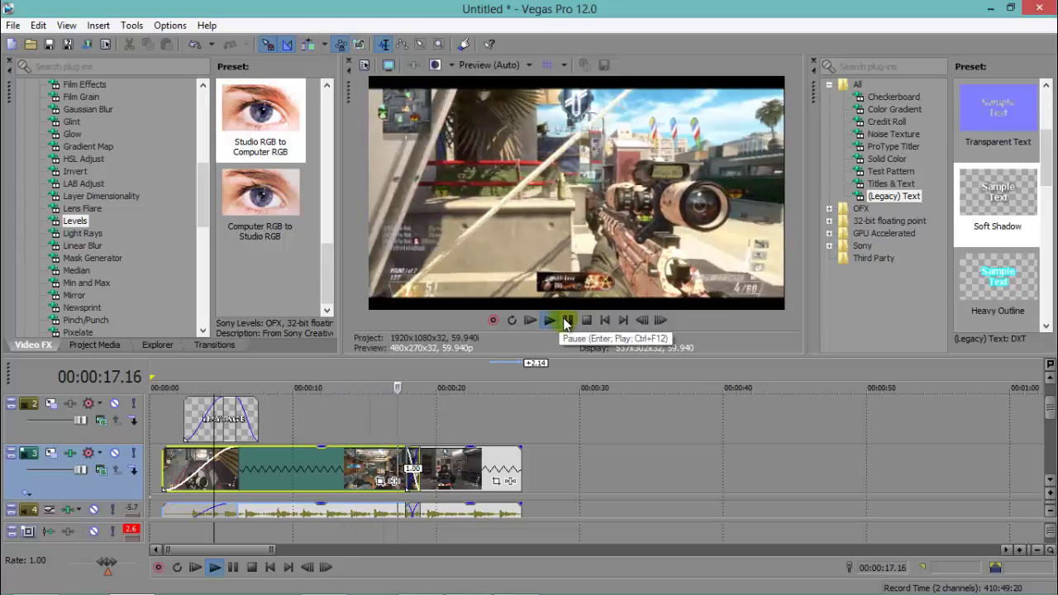
left_click(568, 321)
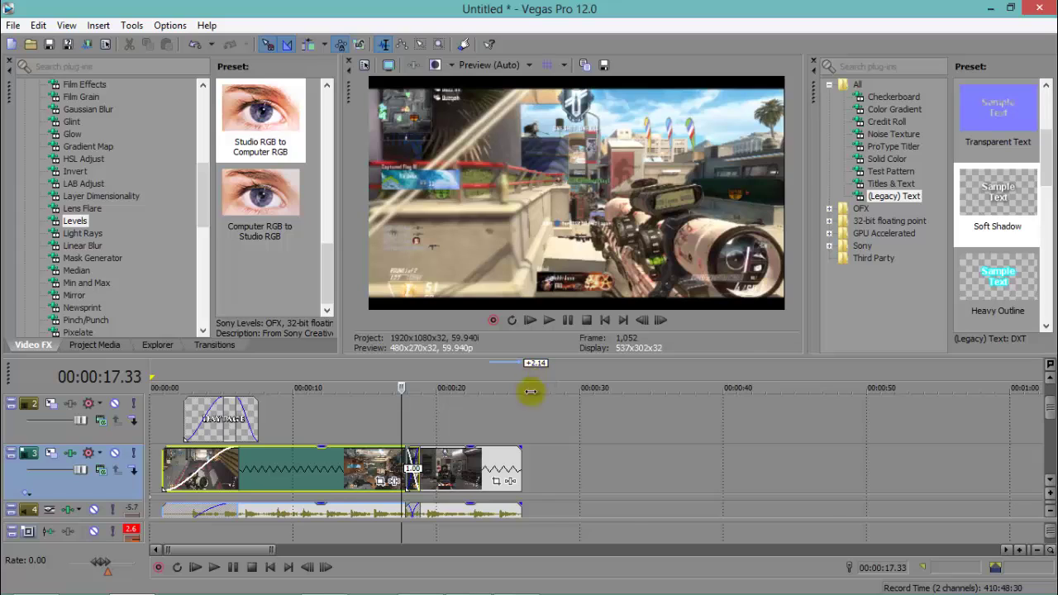
scroll(530, 392, "up", 3)
left_click(532, 469)
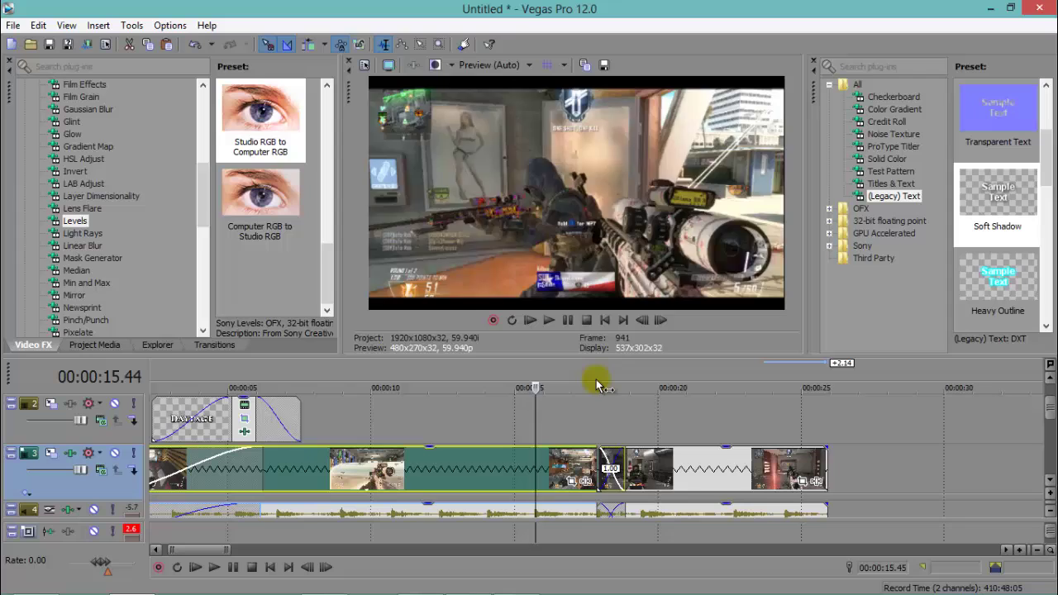
Split the clip at 15.49 s, lengthen the crossfade to 2.10 and preview it
left_click_drag(597, 379, 559, 405)
left_click(532, 478)
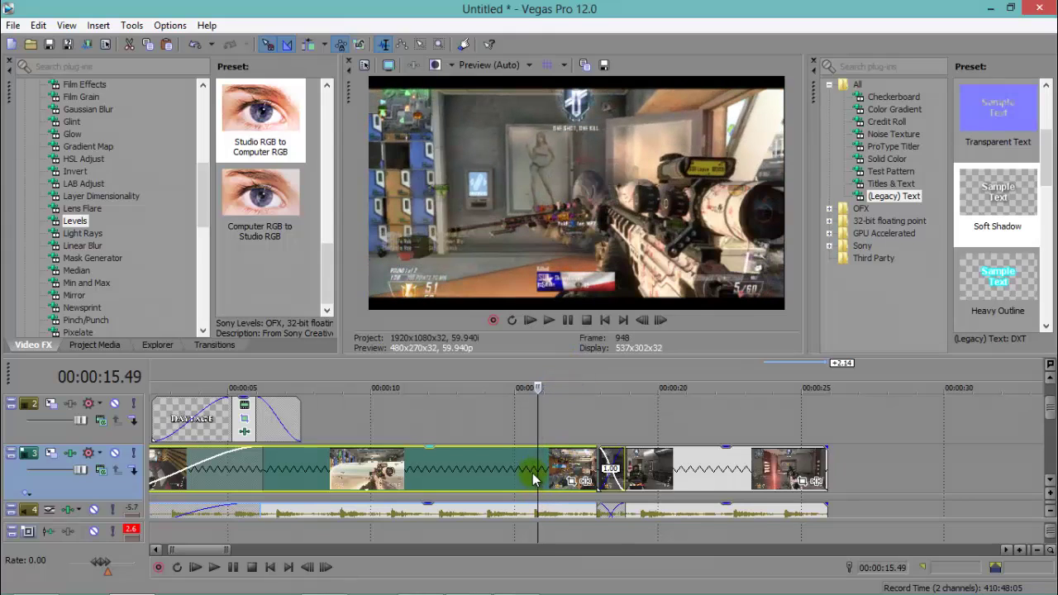
key("s")
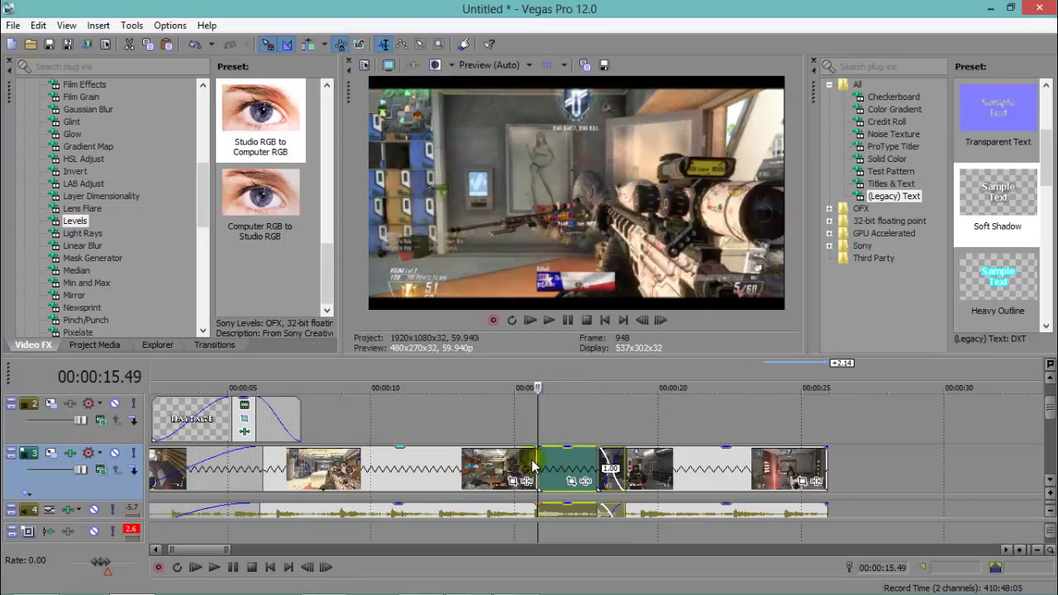
left_click_drag(621, 457, 653, 455)
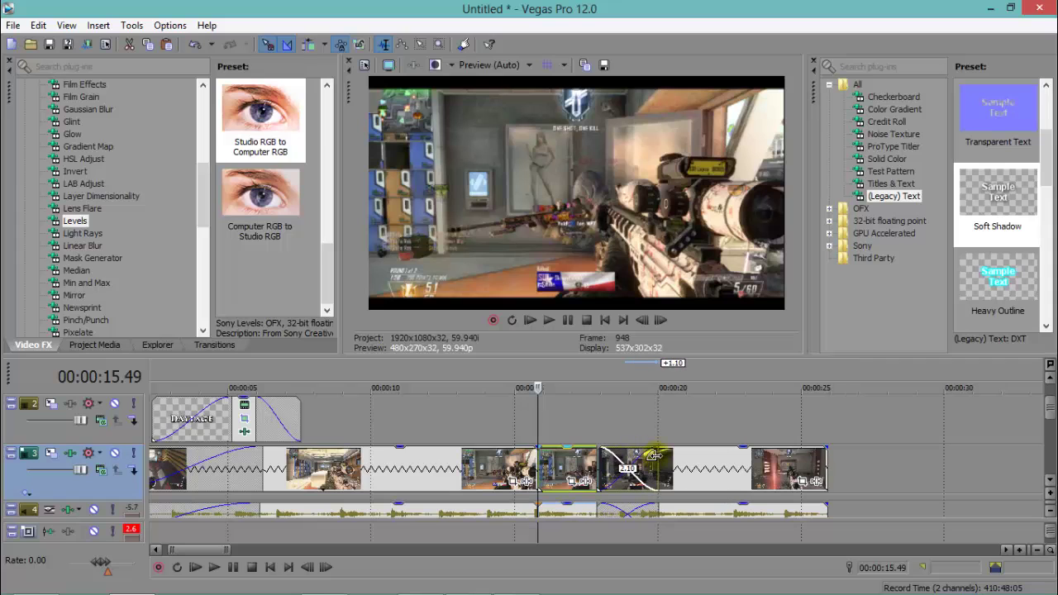
left_click(520, 463)
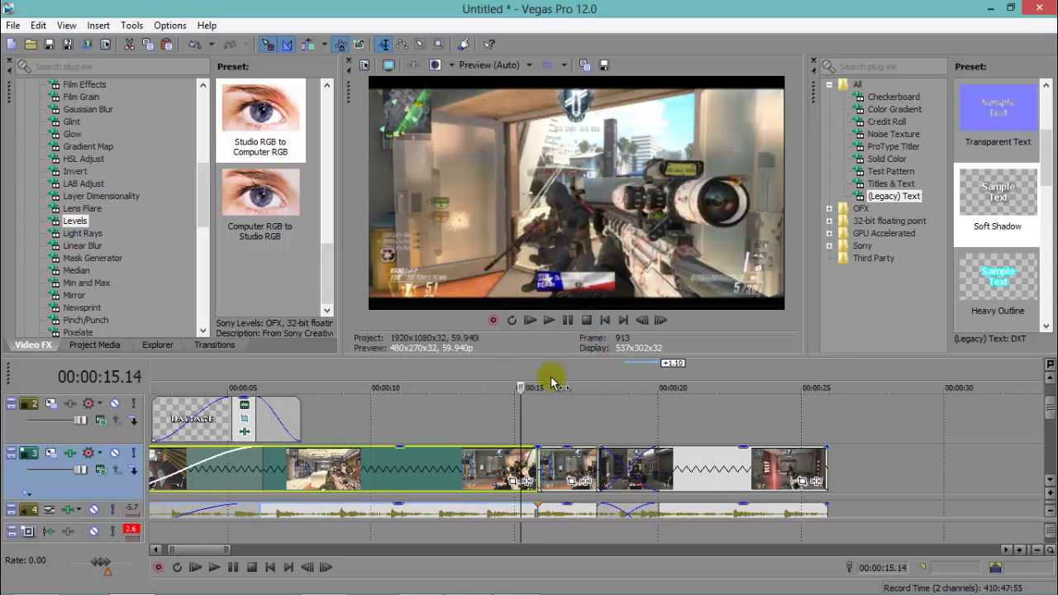
left_click(548, 320)
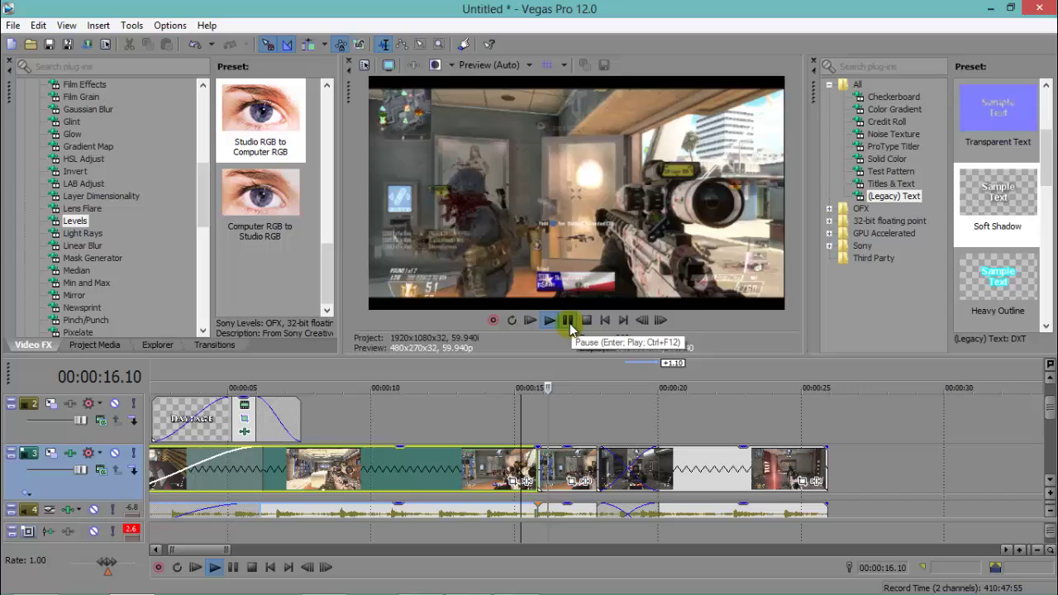
left_click(567, 321)
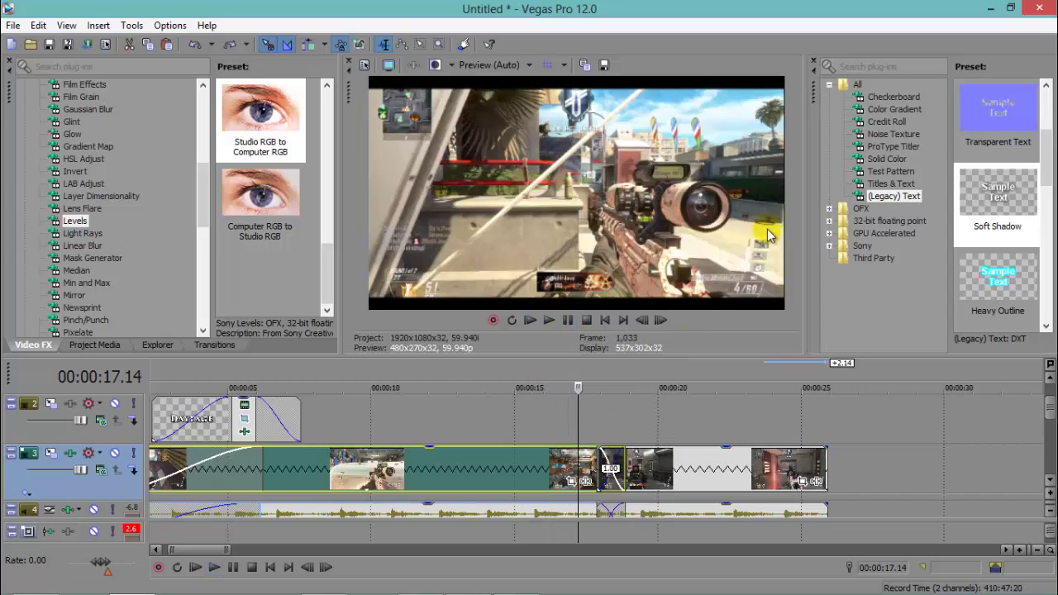
left_click(548, 477)
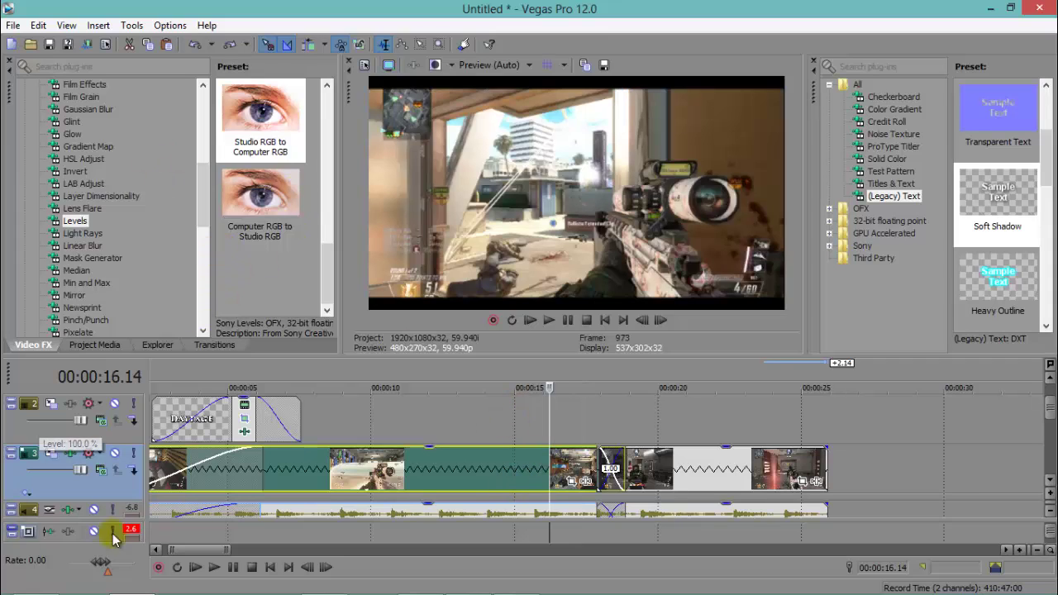
Apply the Default Brightness and Contrast preset to track 3 with contrast at 0.048
scroll(514, 478, "down", 2)
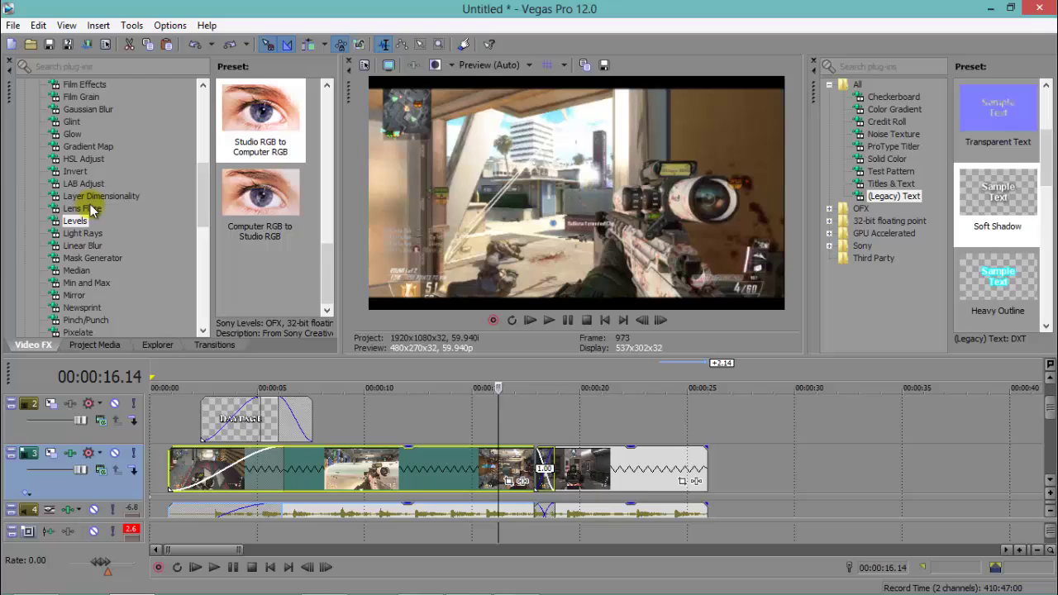
scroll(92, 210, "up", 8)
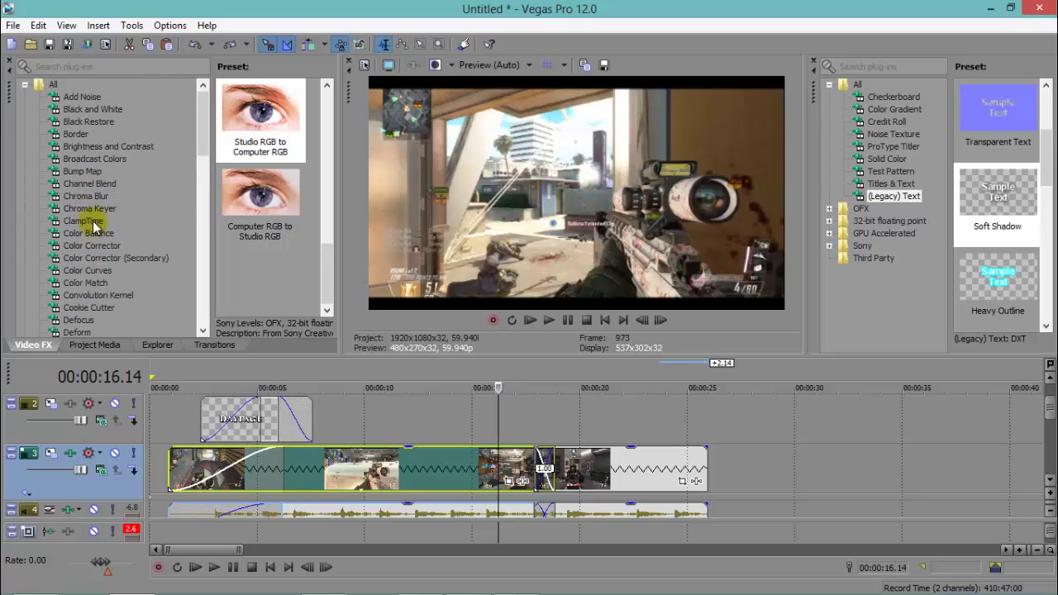
left_click(94, 149)
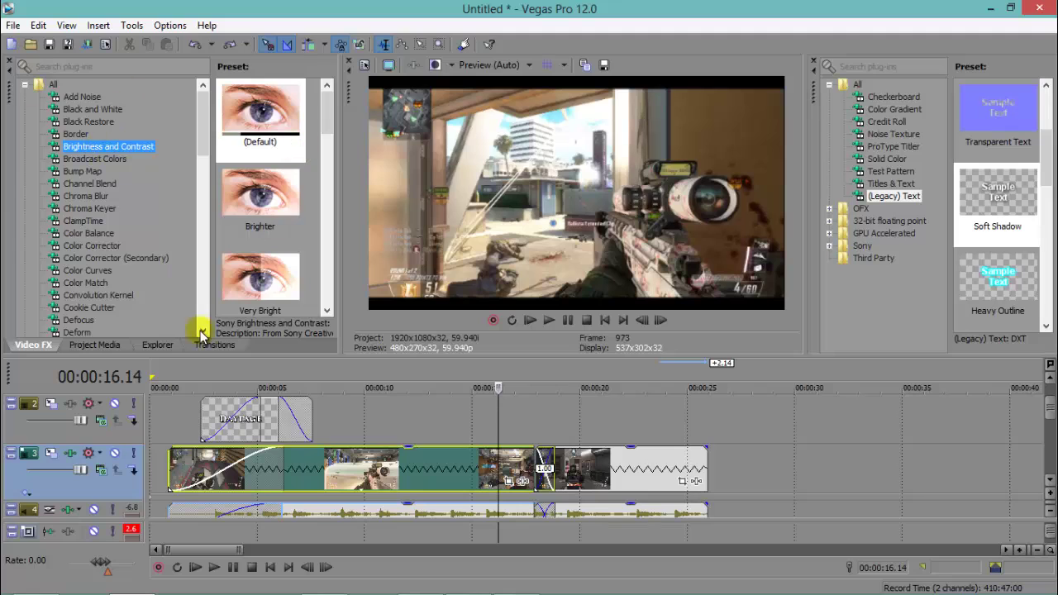
left_click_drag(258, 106, 111, 473)
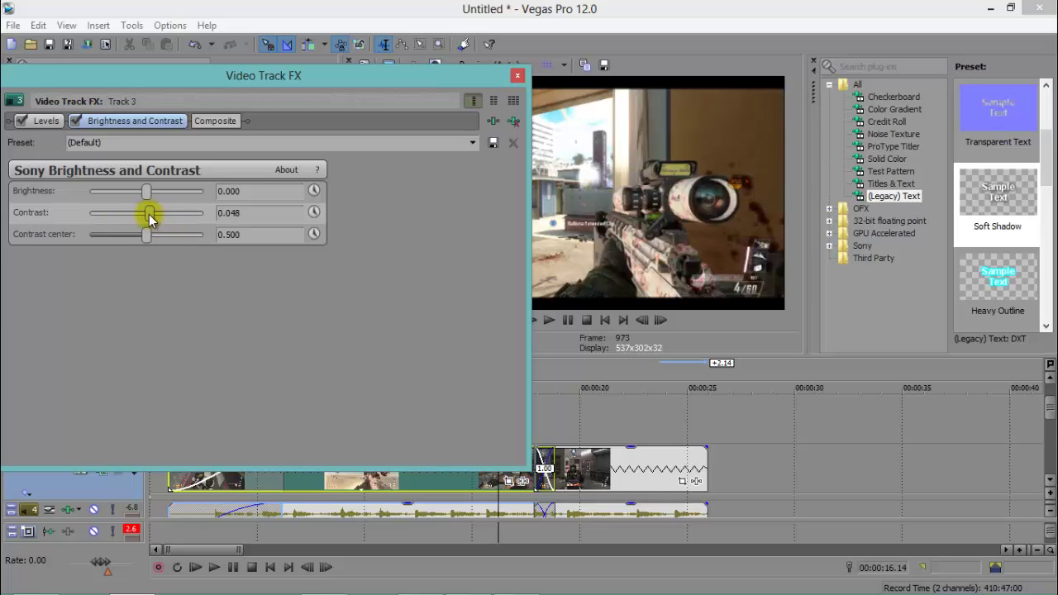
left_click(517, 76)
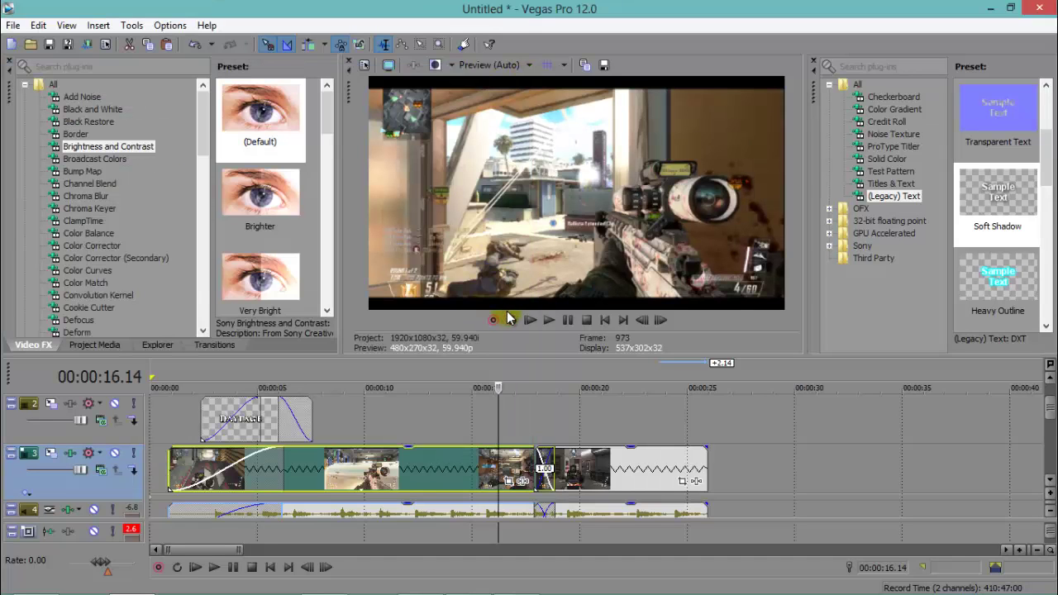
Preview the project from the beginning and pause at 00:00:23.35 in the final clip
left_click(531, 322)
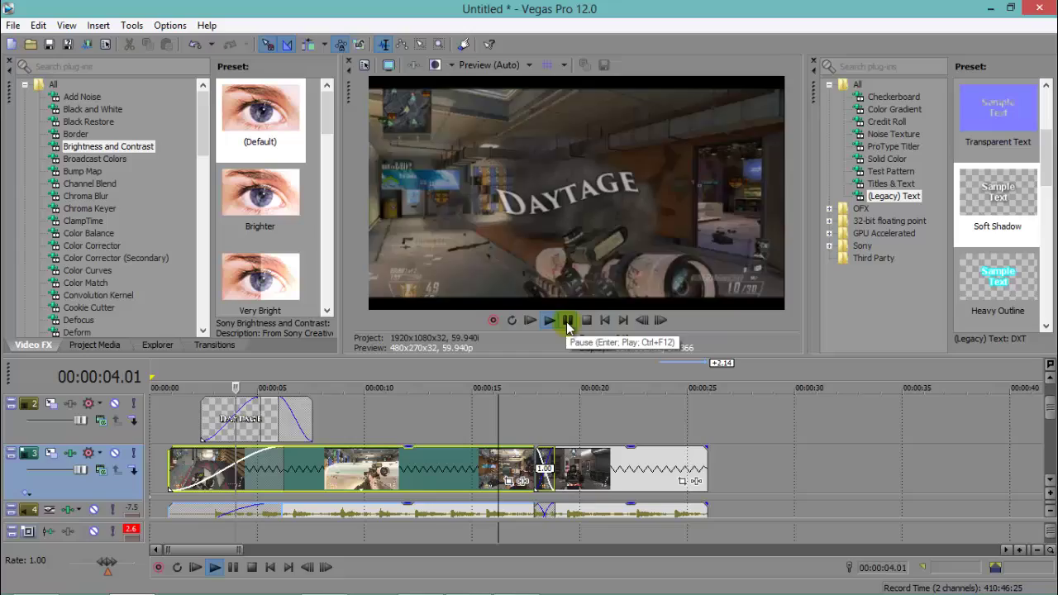
mouse_move(556, 583)
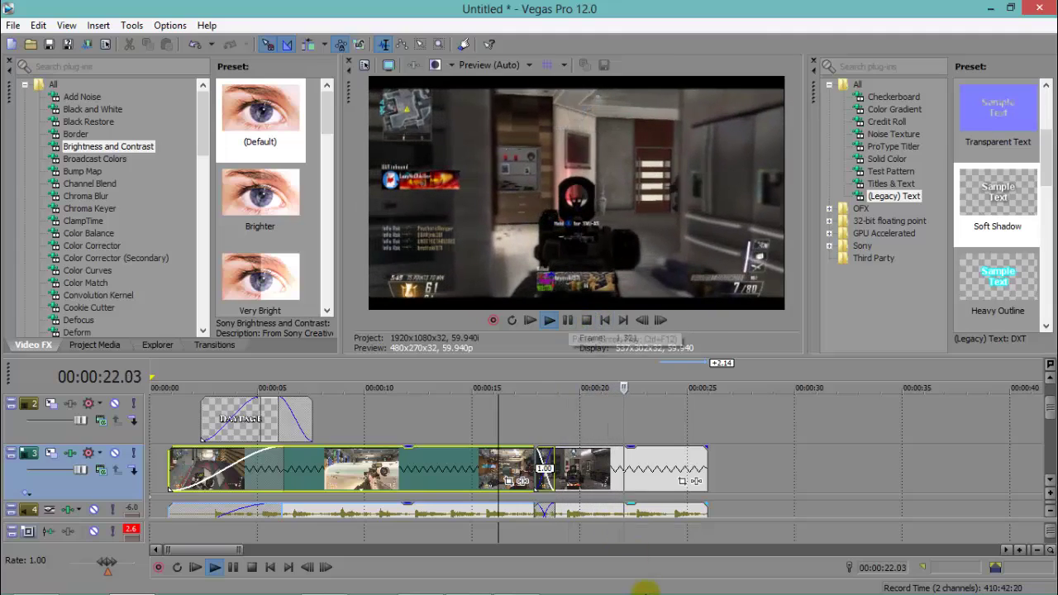
left_click(568, 320)
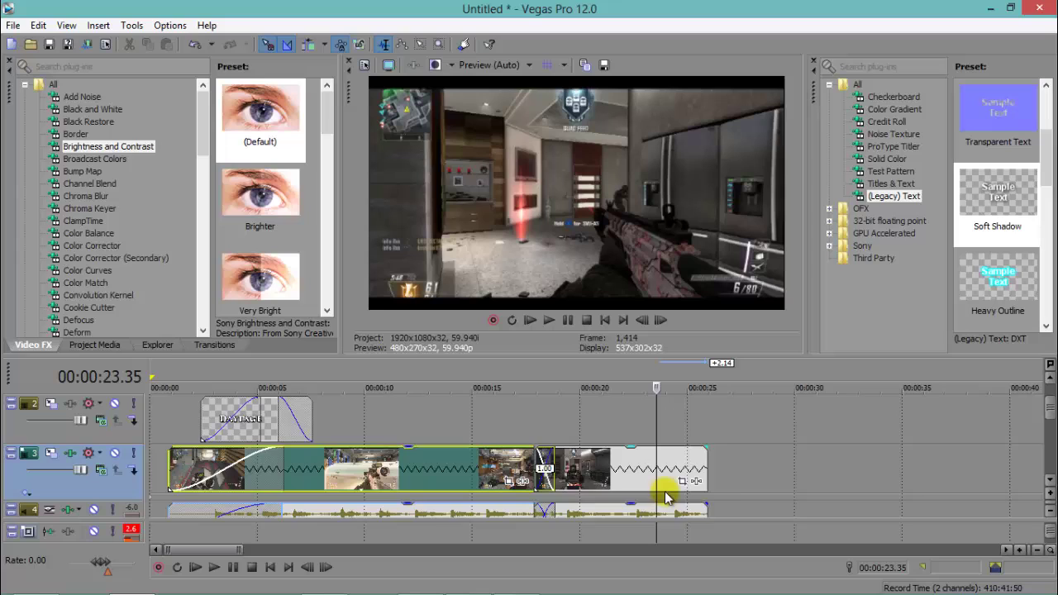
scroll(773, 468, "down", 2)
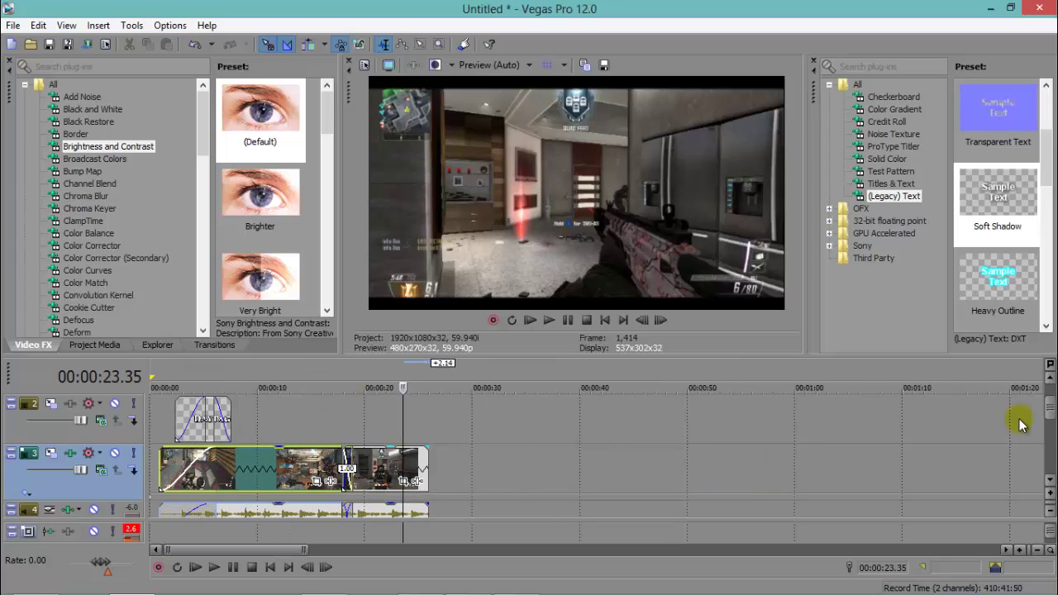
Trim the track 5 music event's end to about 0:25.7, matching track 4, and play back the ending
left_click_drag(1050, 408, 1049, 442)
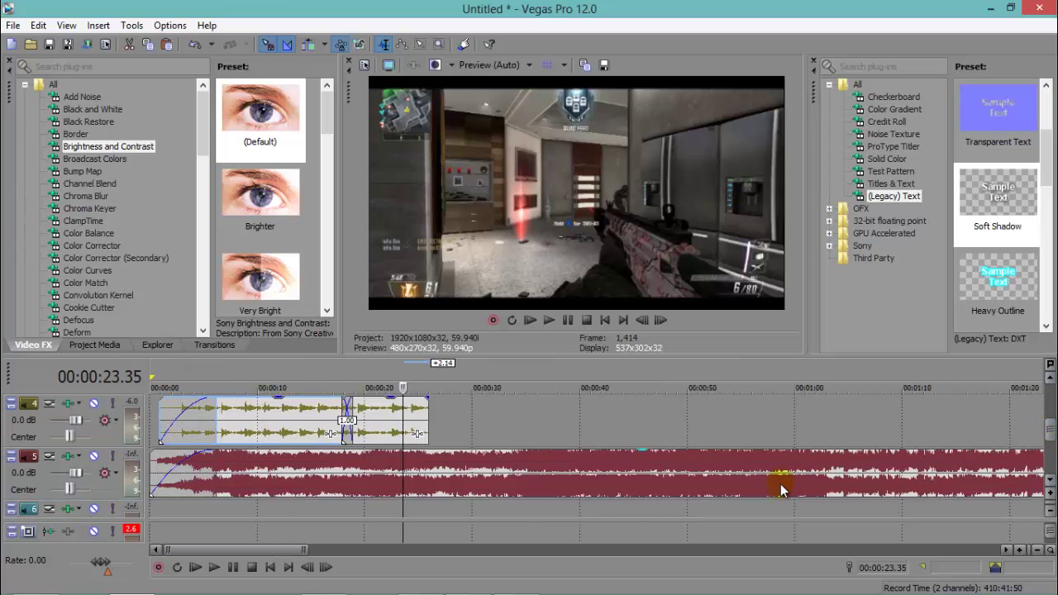
scroll(781, 489, "down", 2)
left_click(806, 470)
scroll(455, 484, "down", 2)
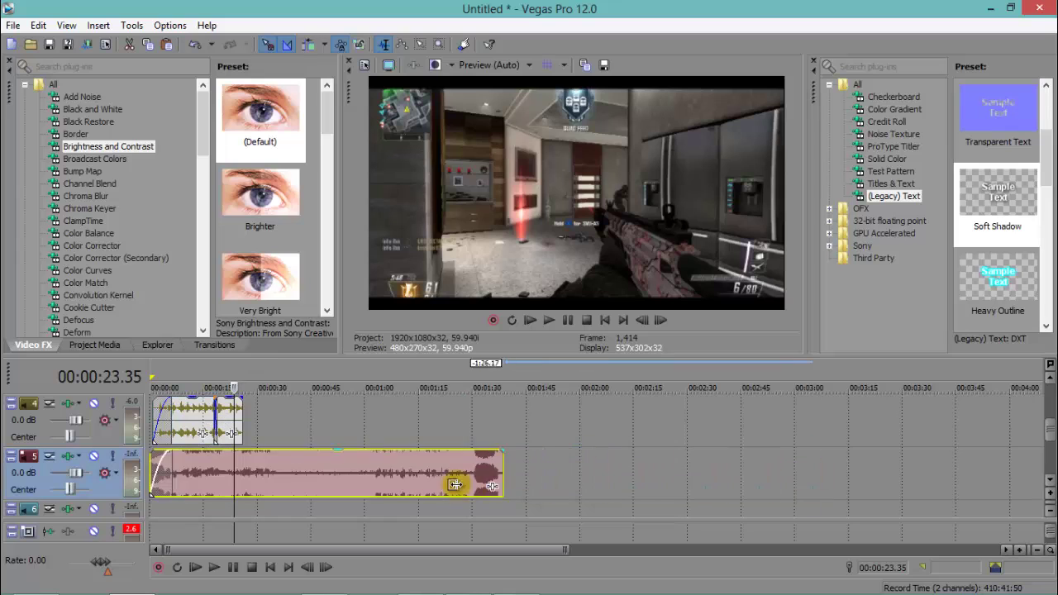
left_click_drag(455, 485, 253, 433)
scroll(271, 499, "up", 2)
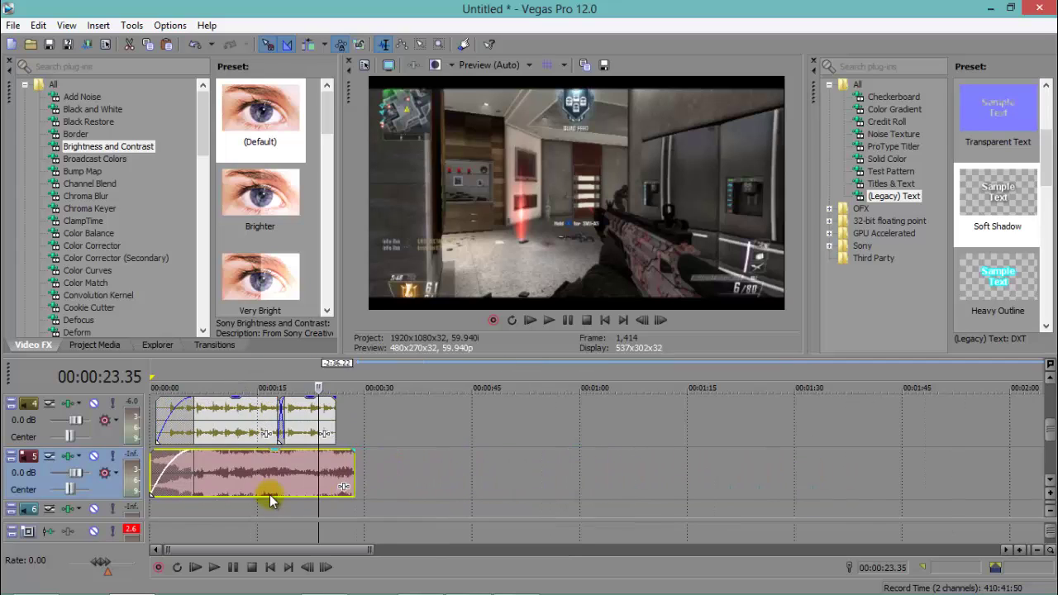
scroll(271, 498, "up", 1)
left_click_drag(460, 477, 366, 450)
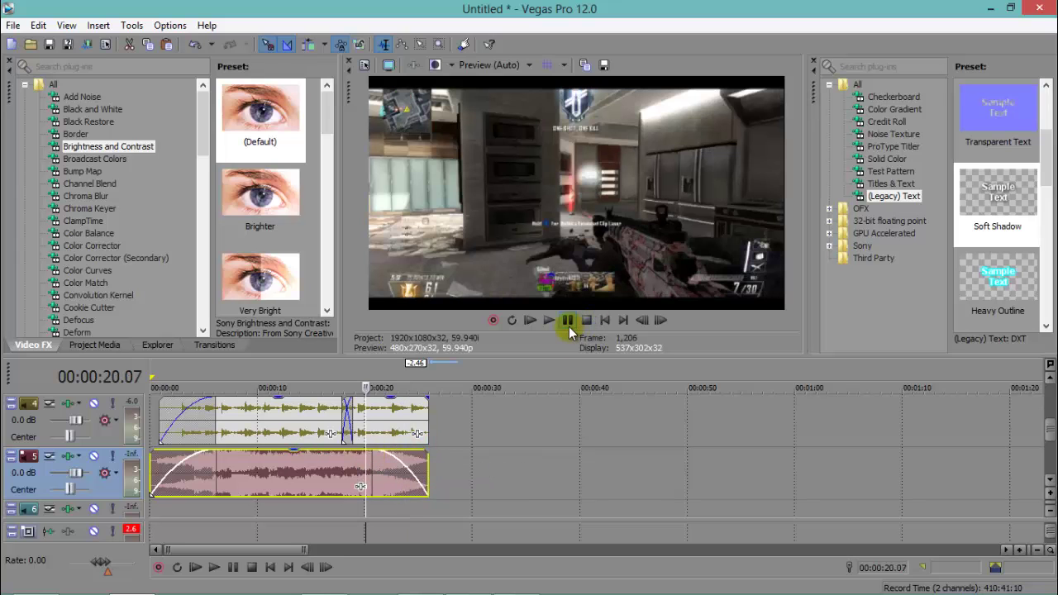
left_click(558, 321)
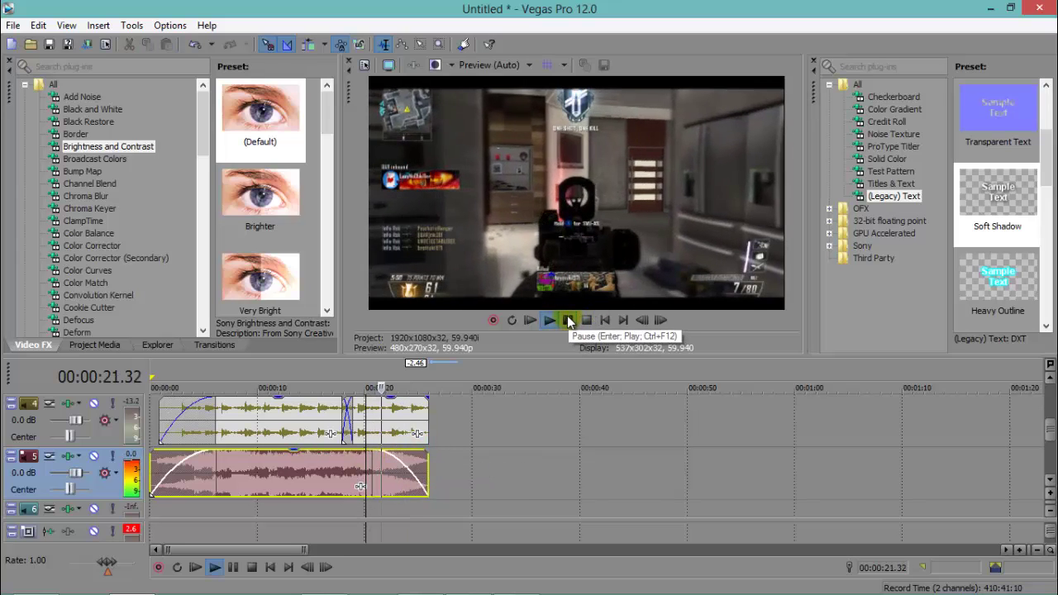
left_click(567, 321)
Add roughly 1.26-second fade-outs to the track 3 video and track 4 audio, then play to check
scroll(1051, 423, "up", 1)
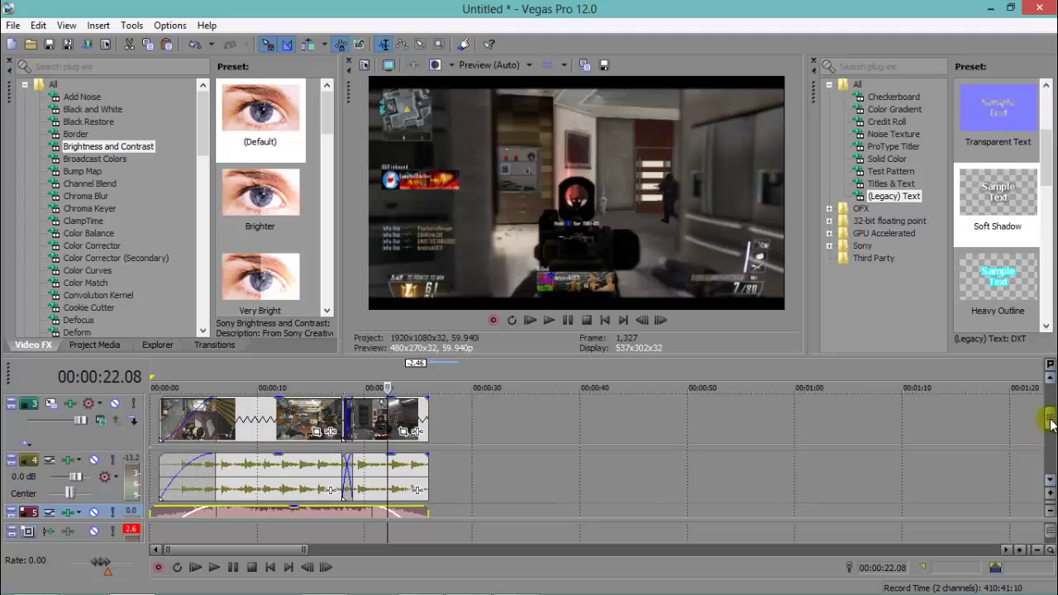
left_click_drag(432, 400, 403, 401)
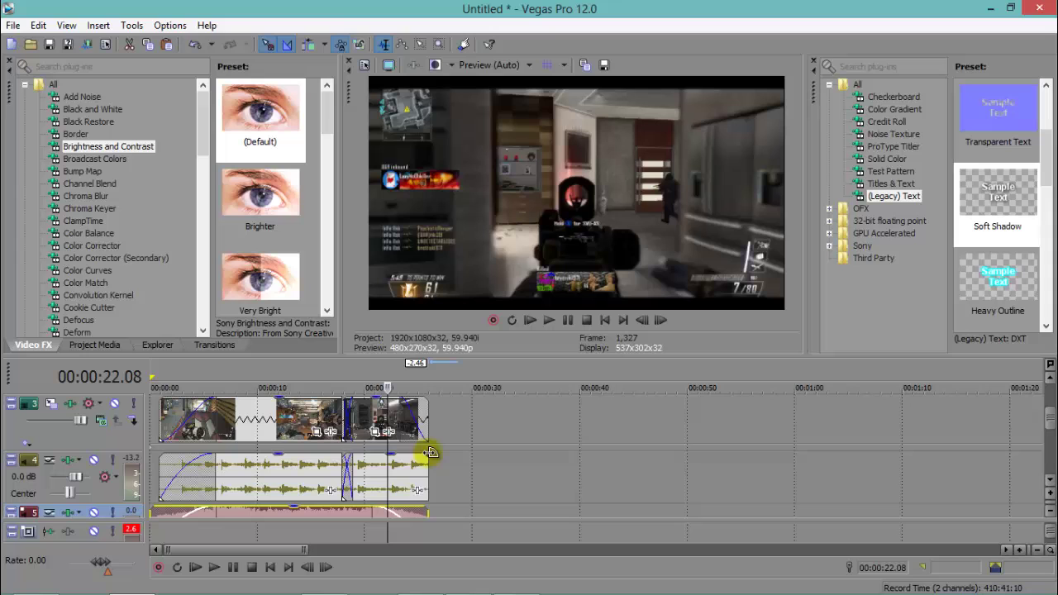
left_click_drag(431, 453, 400, 453)
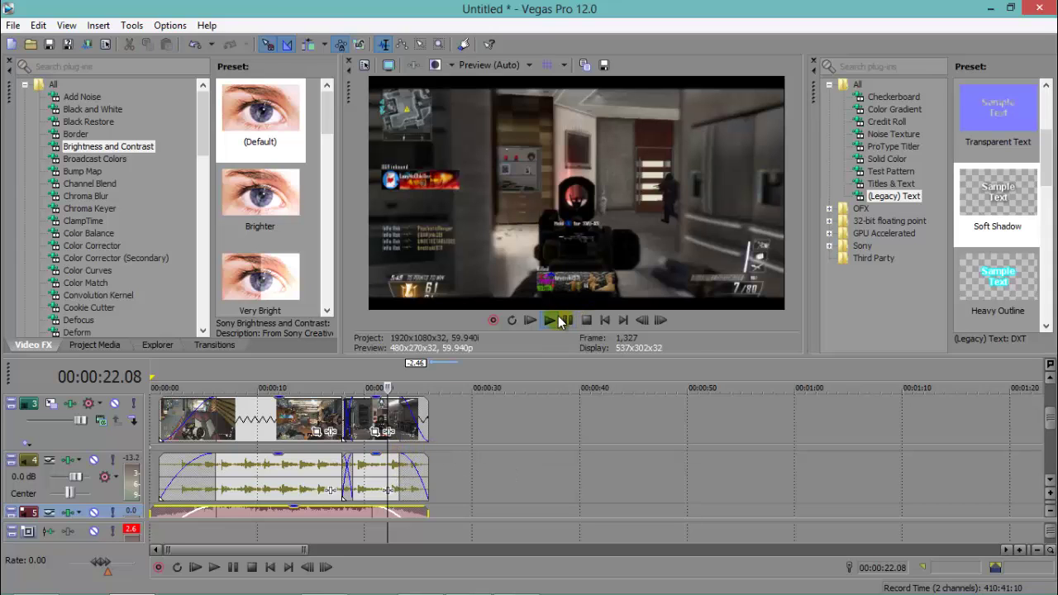
left_click(559, 319)
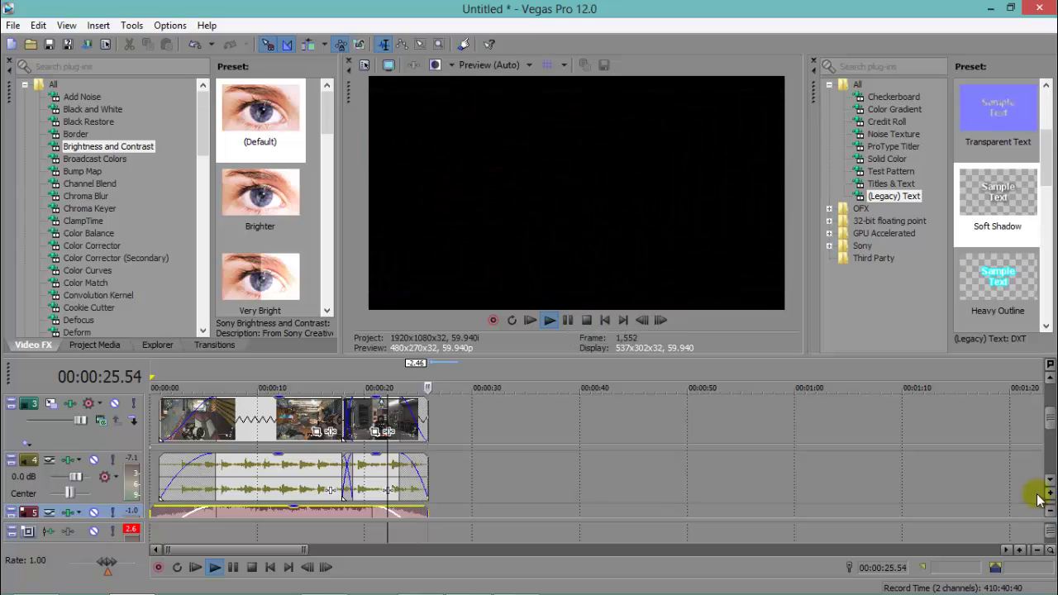
scroll(664, 472, "up", 3)
Trim the track 1 black-bars event back to about 0:25 and stop playback
scroll(253, 425, "down", 3)
scroll(545, 468, "down", 1)
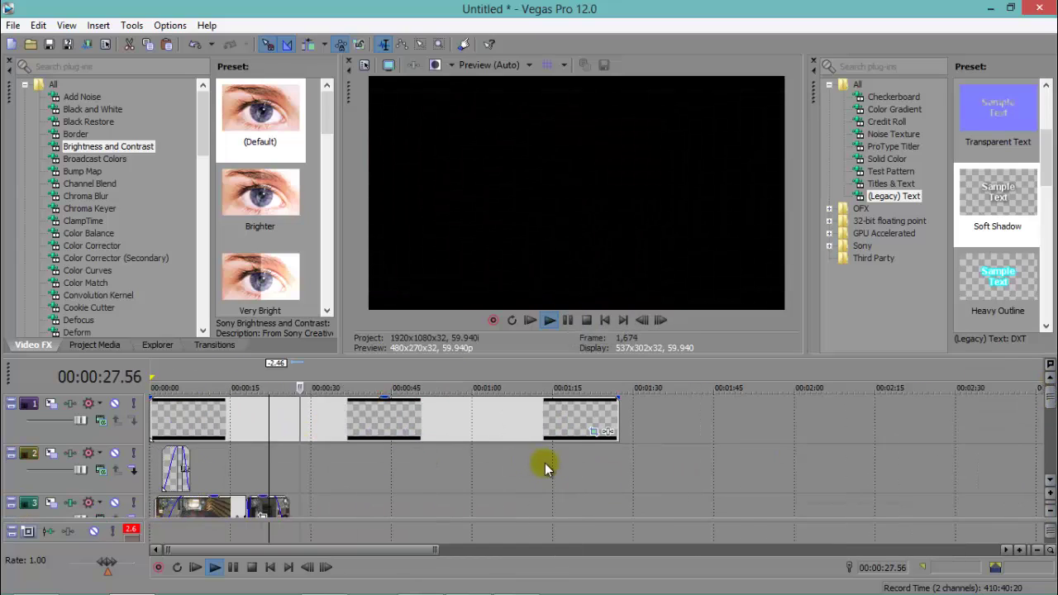
scroll(546, 467, "up", 1)
left_click_drag(765, 417, 335, 421)
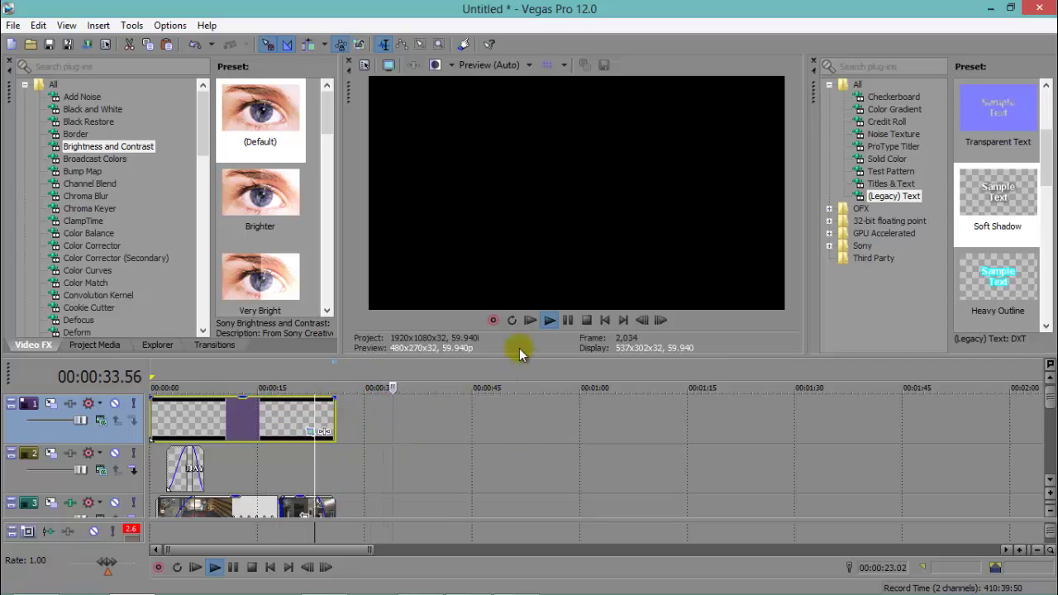
left_click(568, 320)
scroll(603, 388, "down", 1)
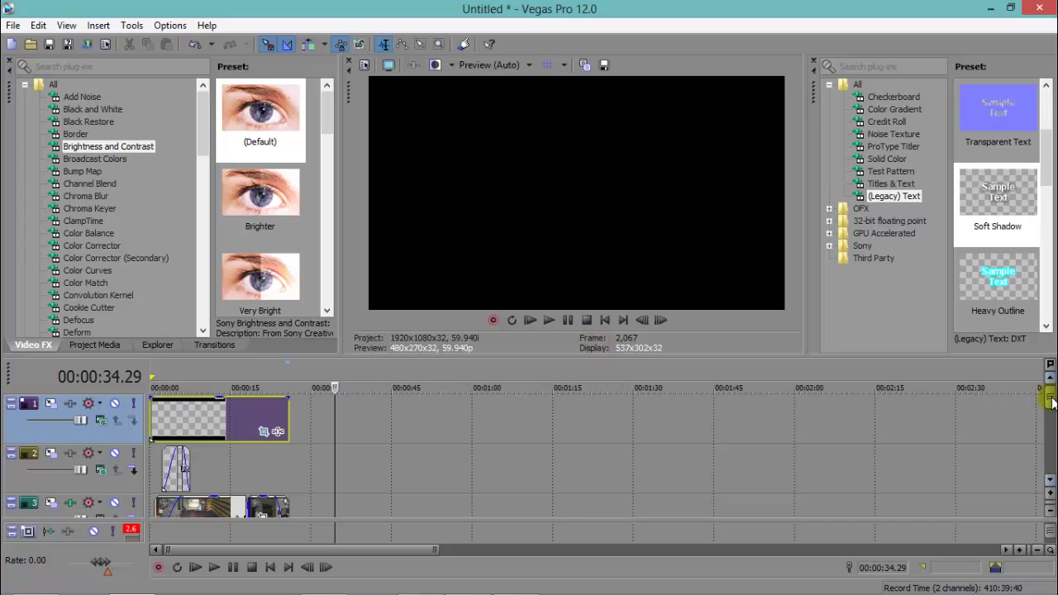
left_click_drag(1051, 402, 1029, 398)
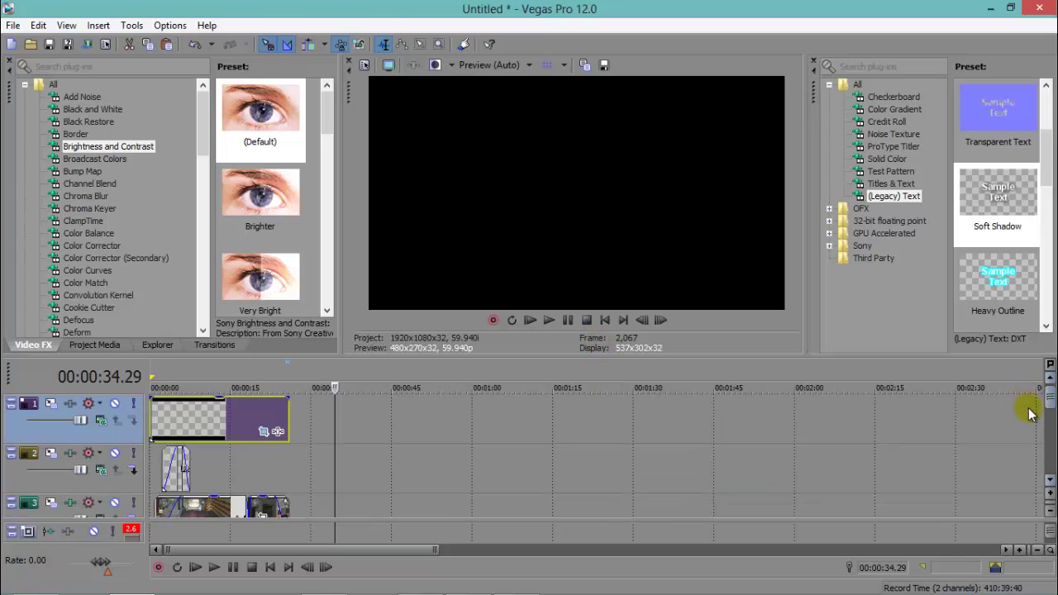
scroll(1030, 413, "down", 3)
mouse_move(475, 576)
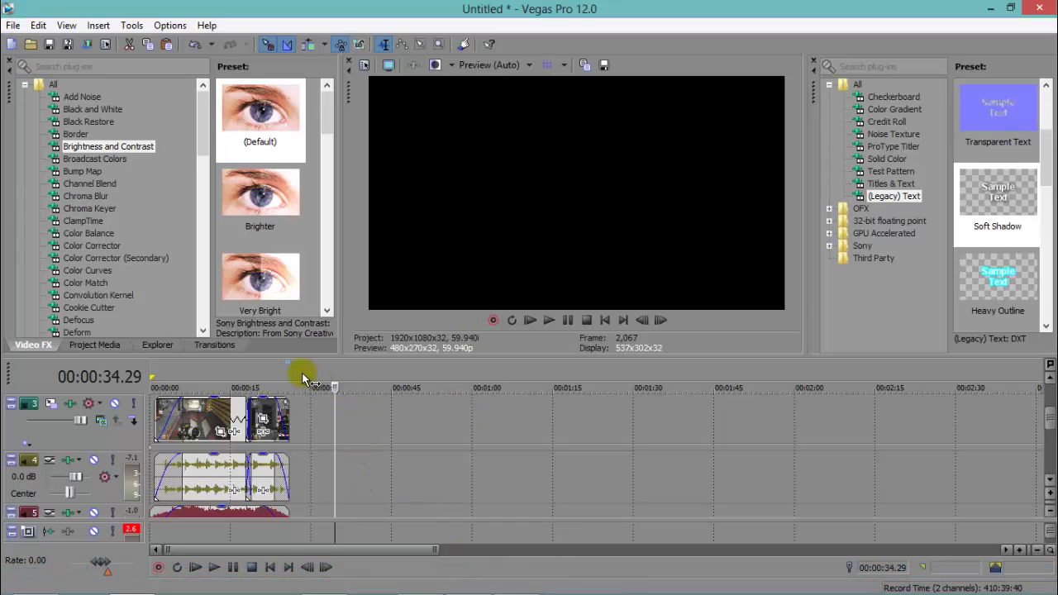
Select the whole project from the start to 00:00:25.56
left_click(290, 382)
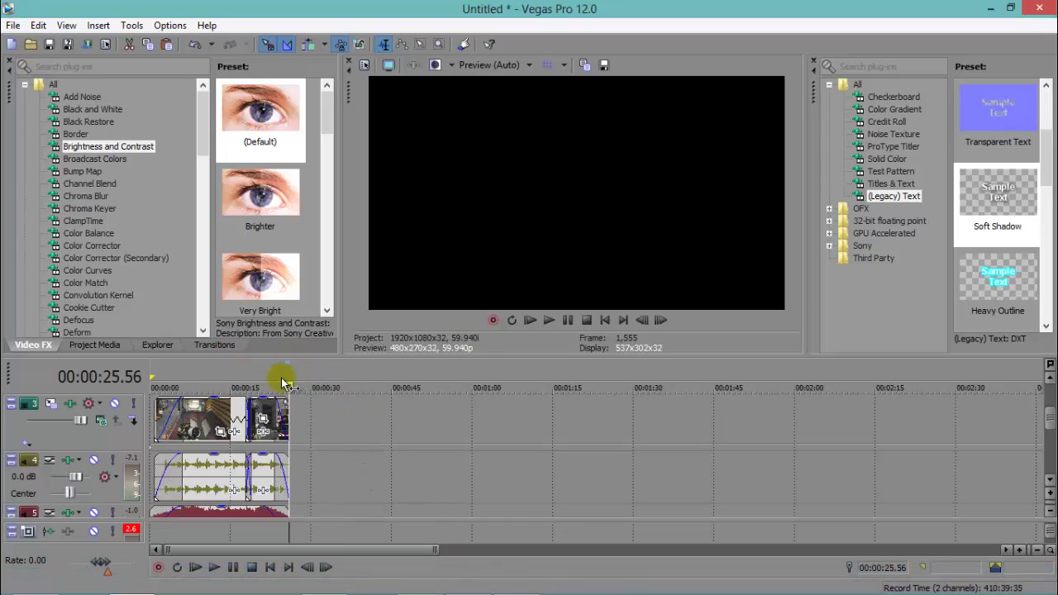
left_click_drag(290, 382, 145, 373)
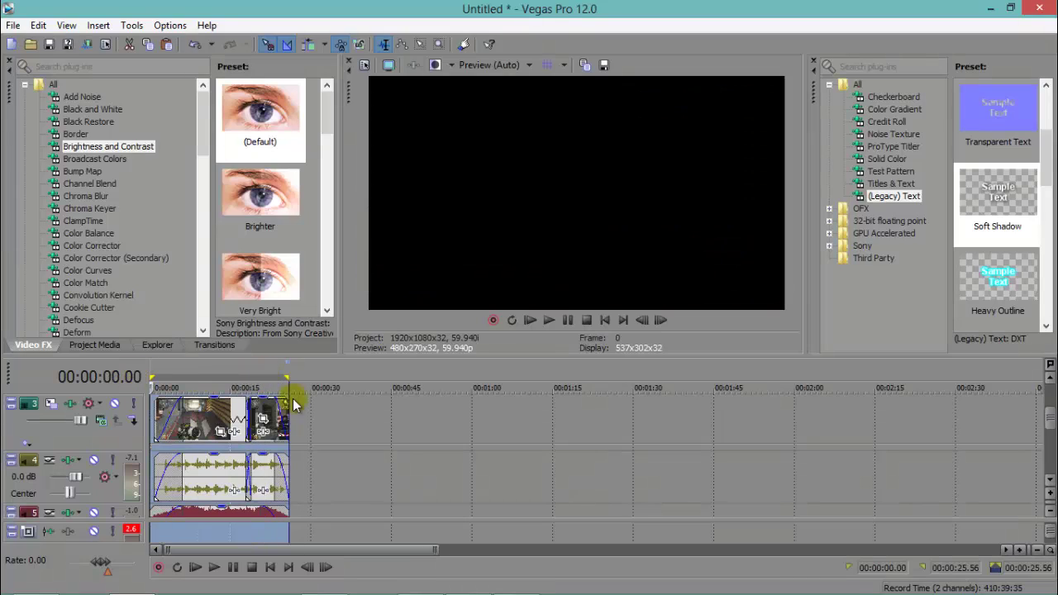
mouse_move(1048, 423)
left_mouse_down()
mouse_move(1048, 403)
mouse_move(1048, 423)
left_mouse_up()
In Render As, choose the Windows Media Video V11 'best rennder settings' template
left_click(8, 25)
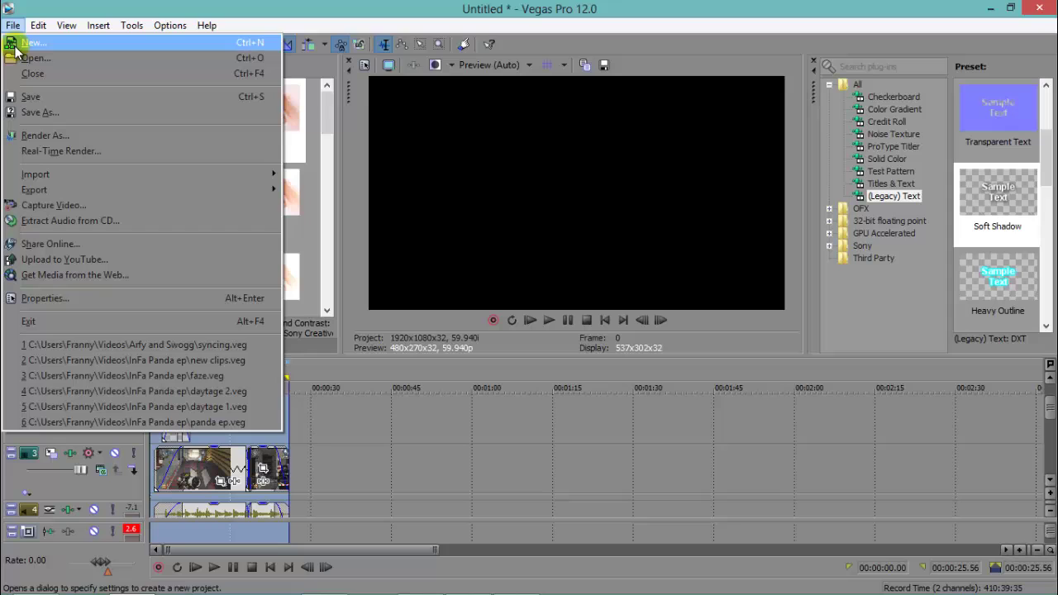
key("Escape")
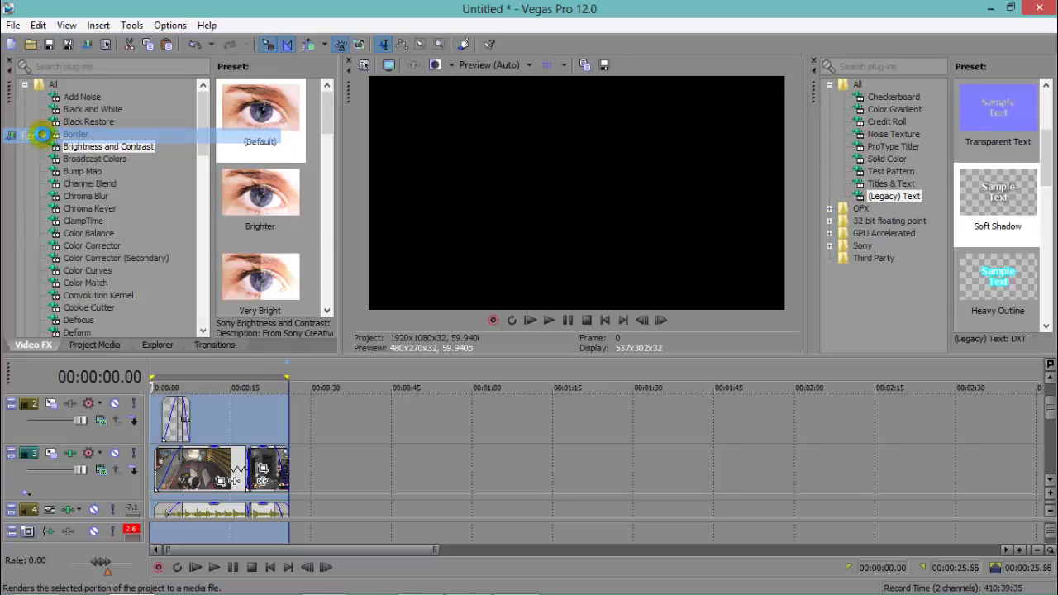
left_click(326, 233)
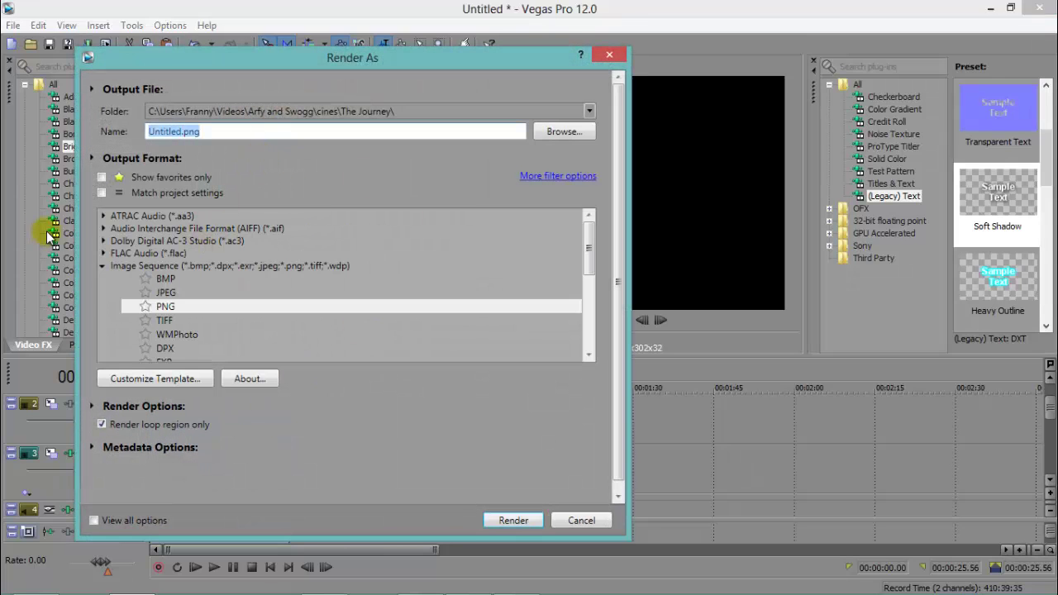
left_click(103, 268)
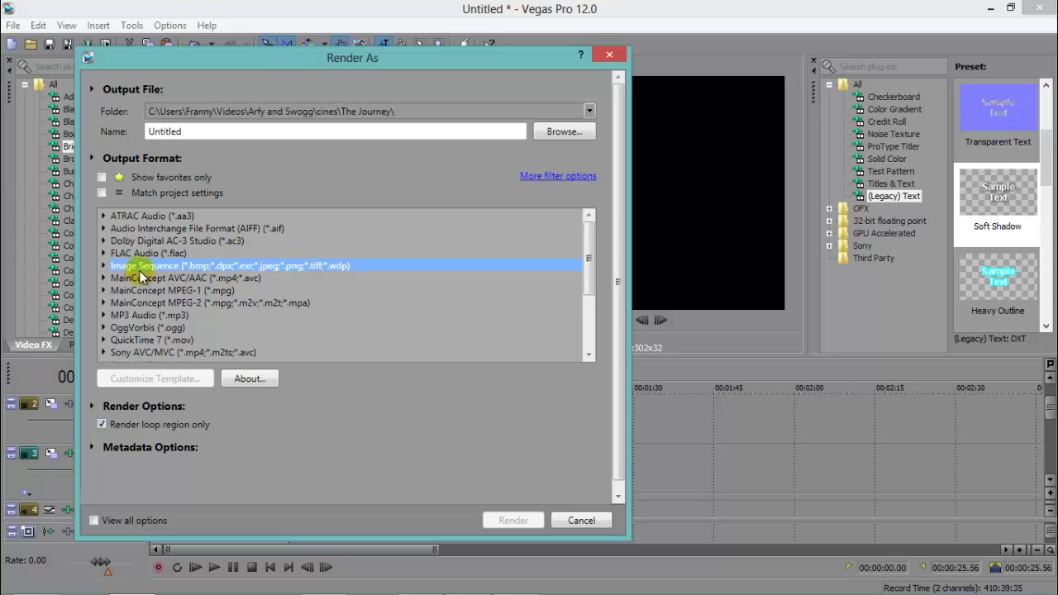
scroll(103, 298, "down", 3)
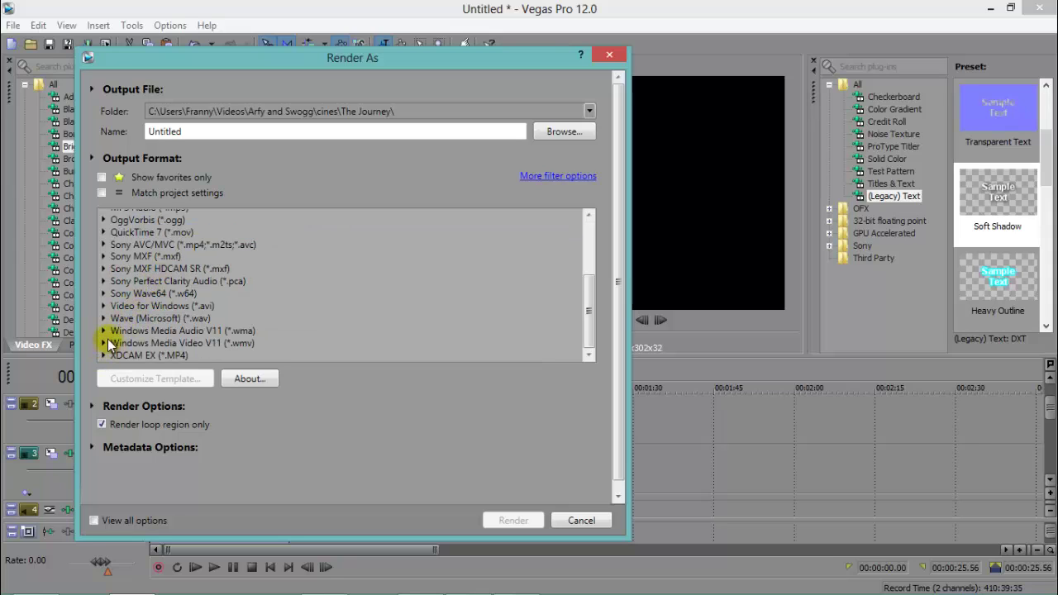
left_click(103, 344)
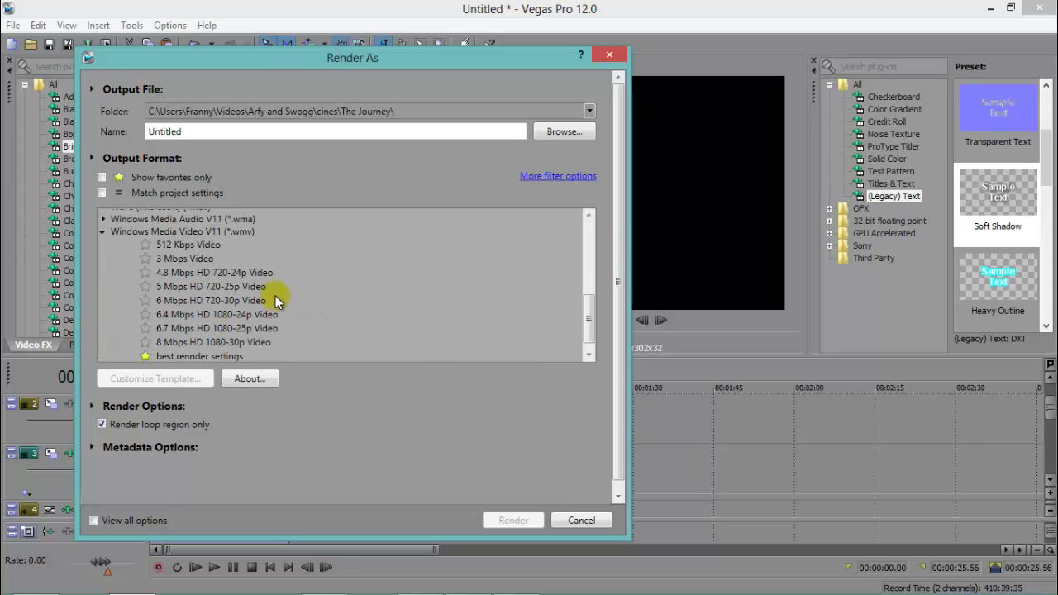
left_click(221, 342)
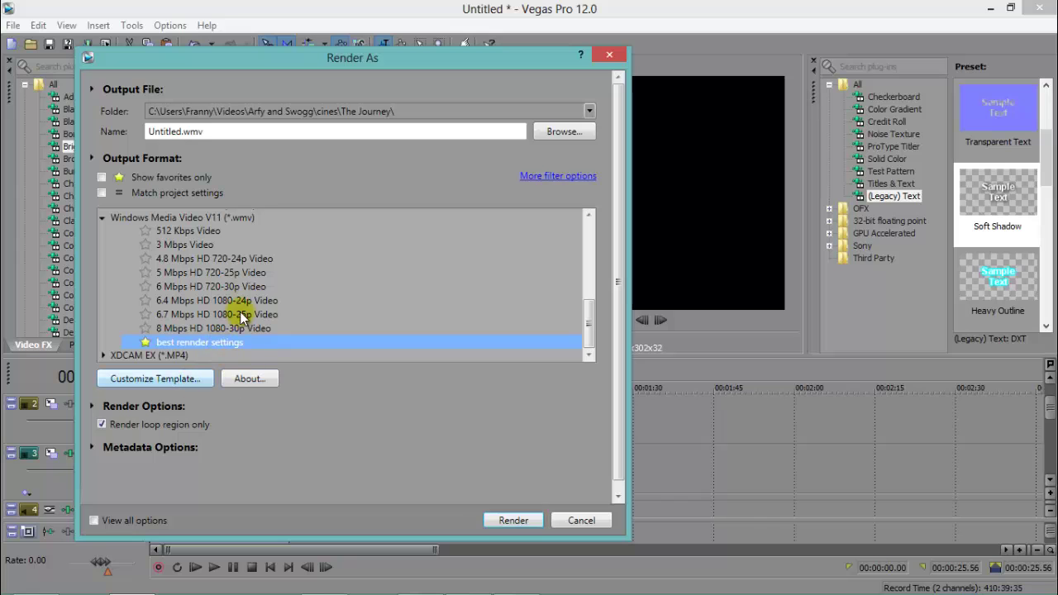
Customize the template, setting its audio attributes to 44 kHz
left_click(146, 379)
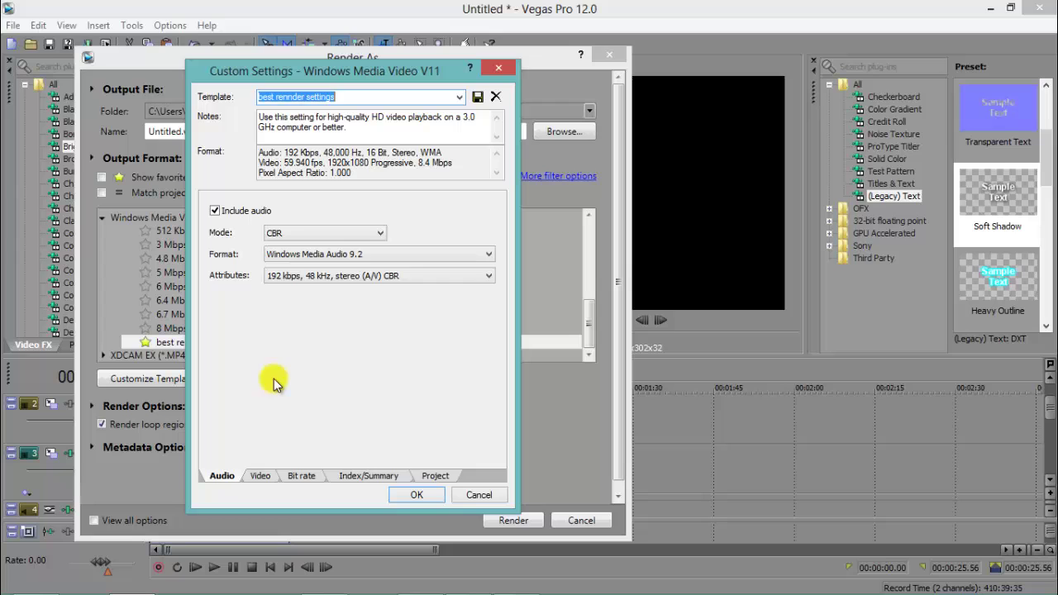
left_click(295, 276)
left_click(328, 555)
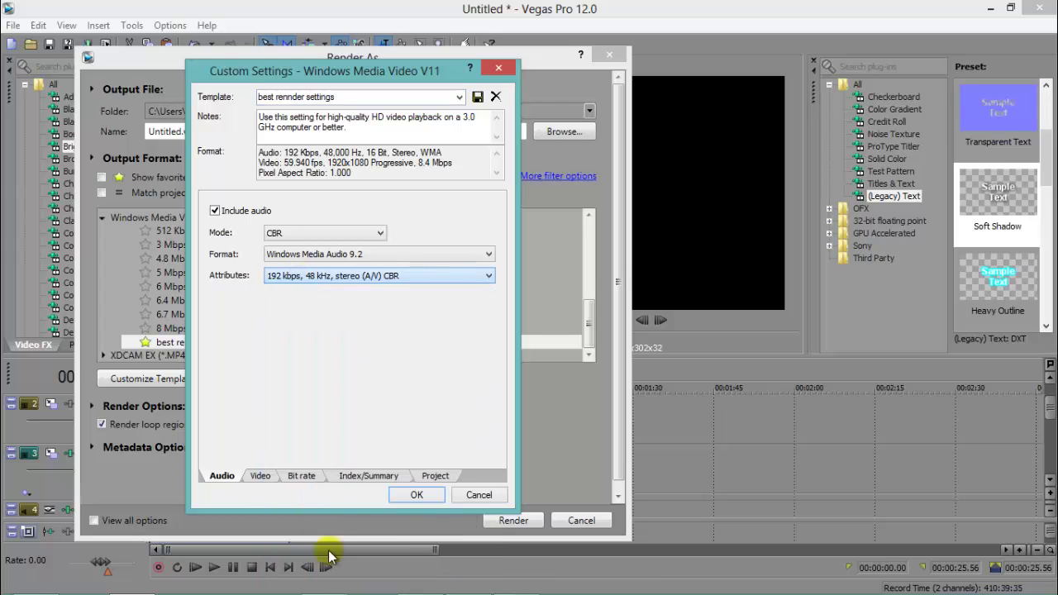
left_click(260, 476)
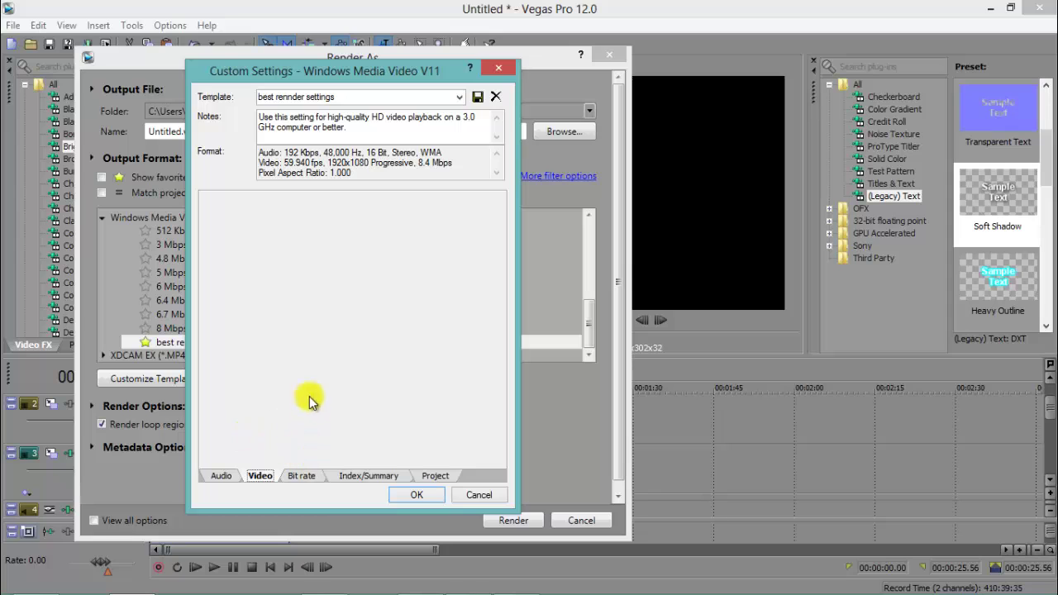
Review the Video, Bit rate, Index/Summary and Project settings, then accept the customized template
left_click(296, 476)
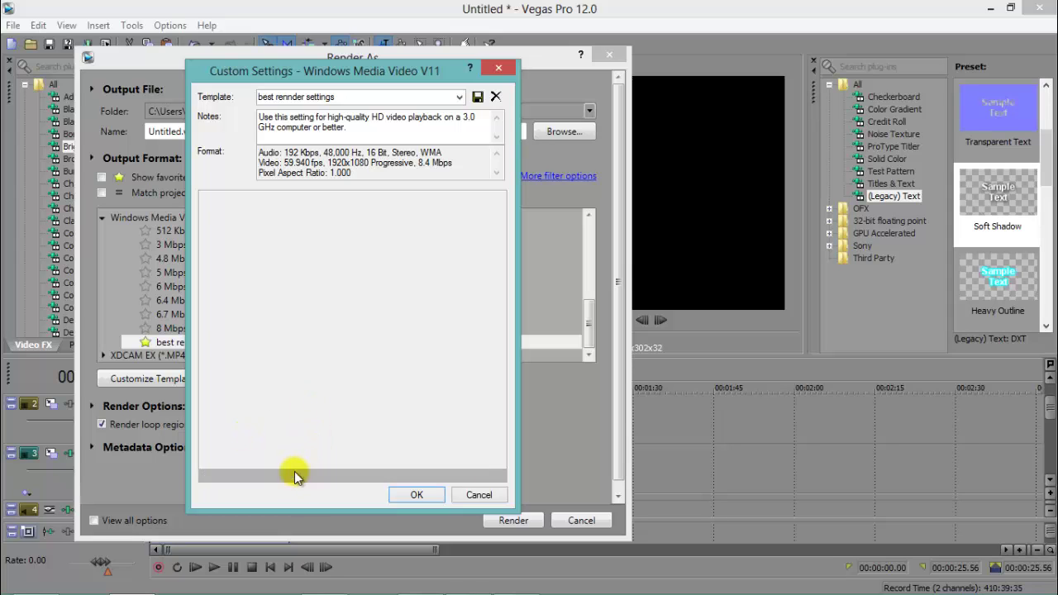
left_click(263, 476)
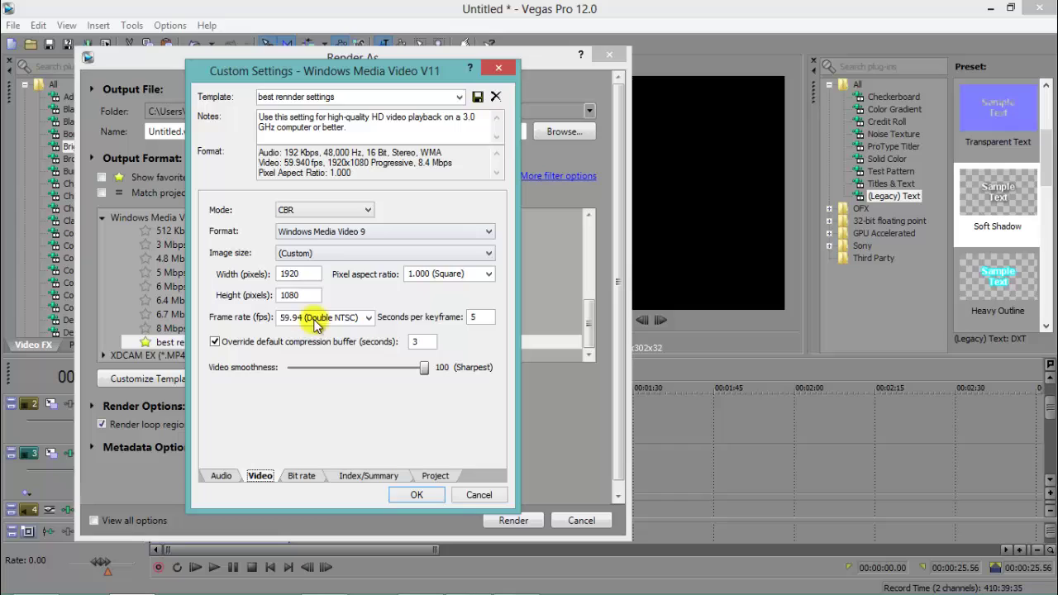
left_click(296, 475)
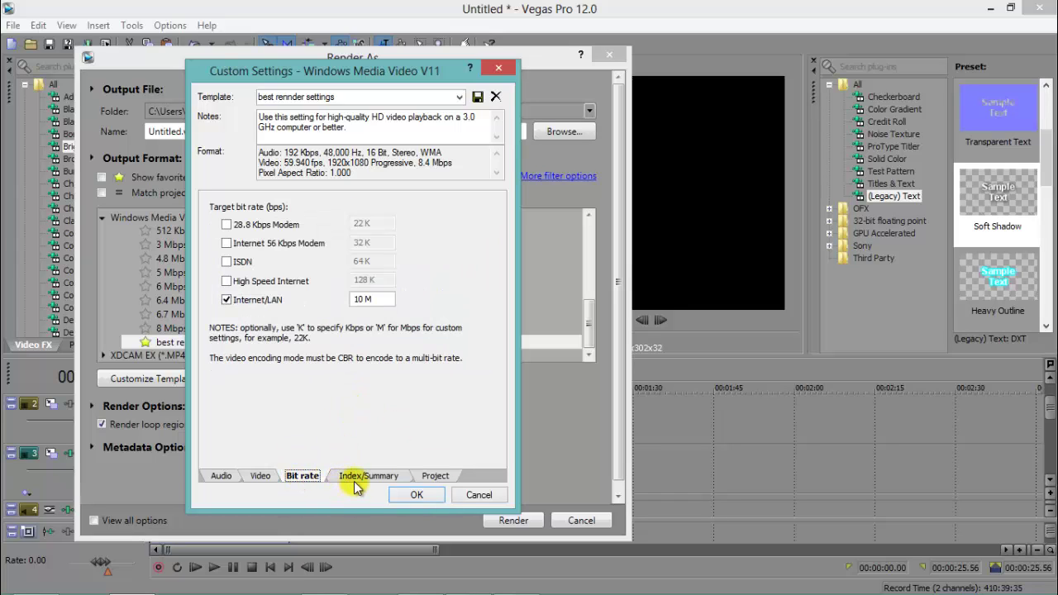
left_click(357, 478)
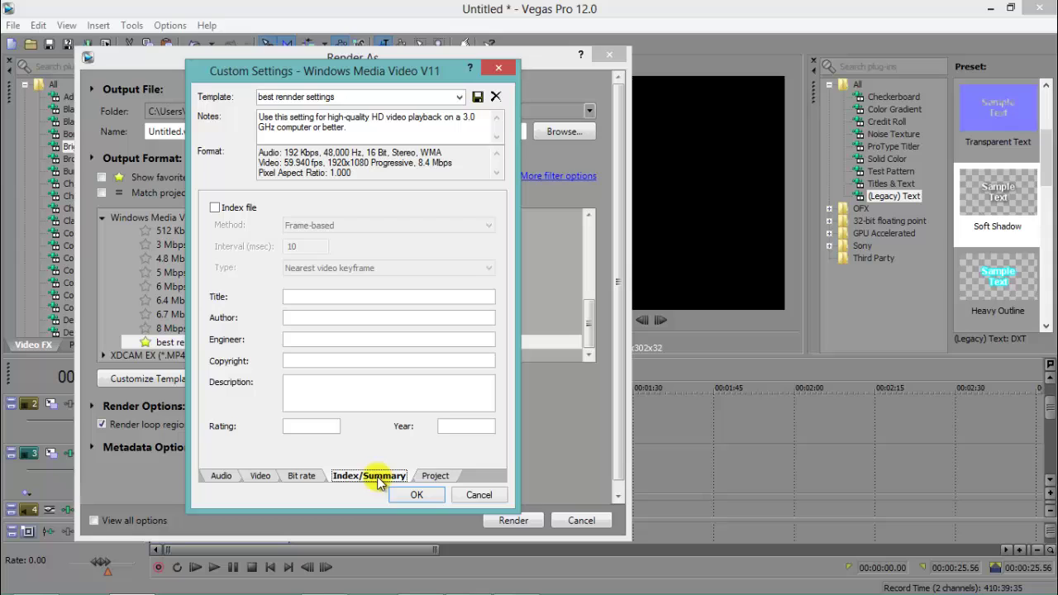
left_click(435, 476)
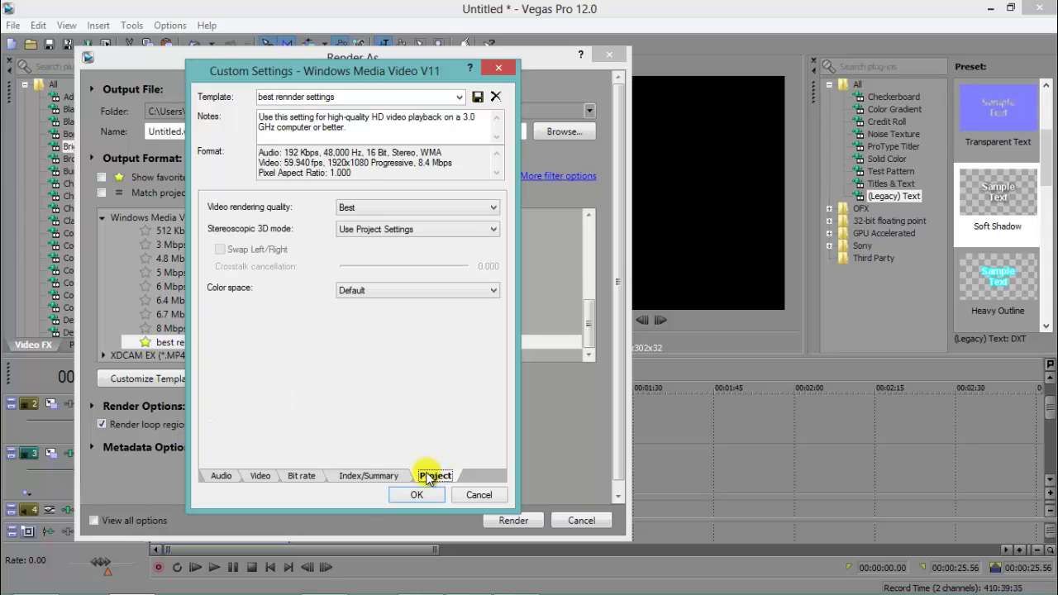
left_click(417, 494)
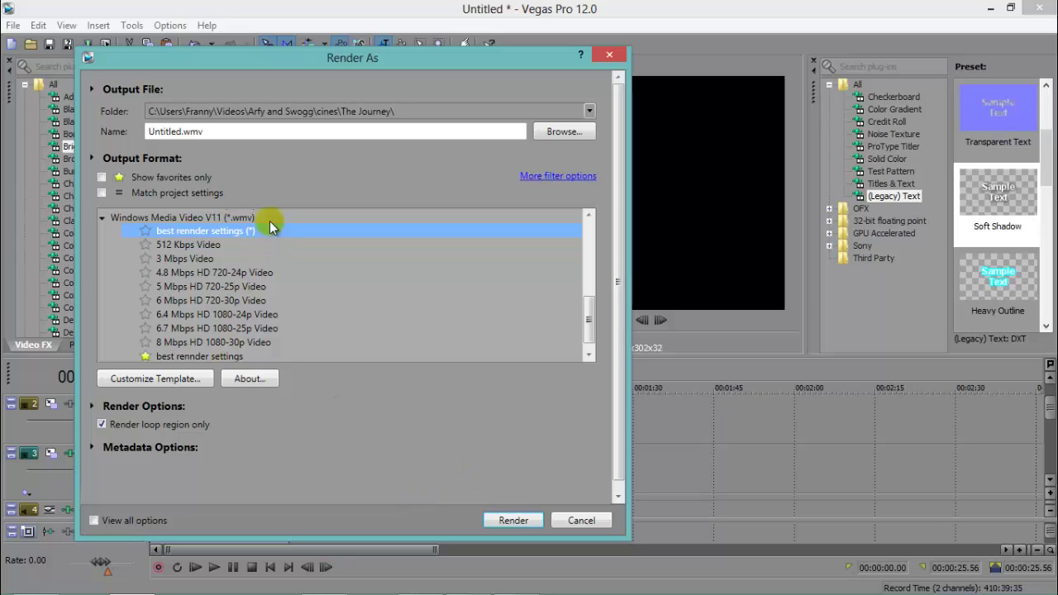
Set the output file to jaty.wmv in Libraries > Videos and start the render
double_click(211, 133)
left_click(579, 131)
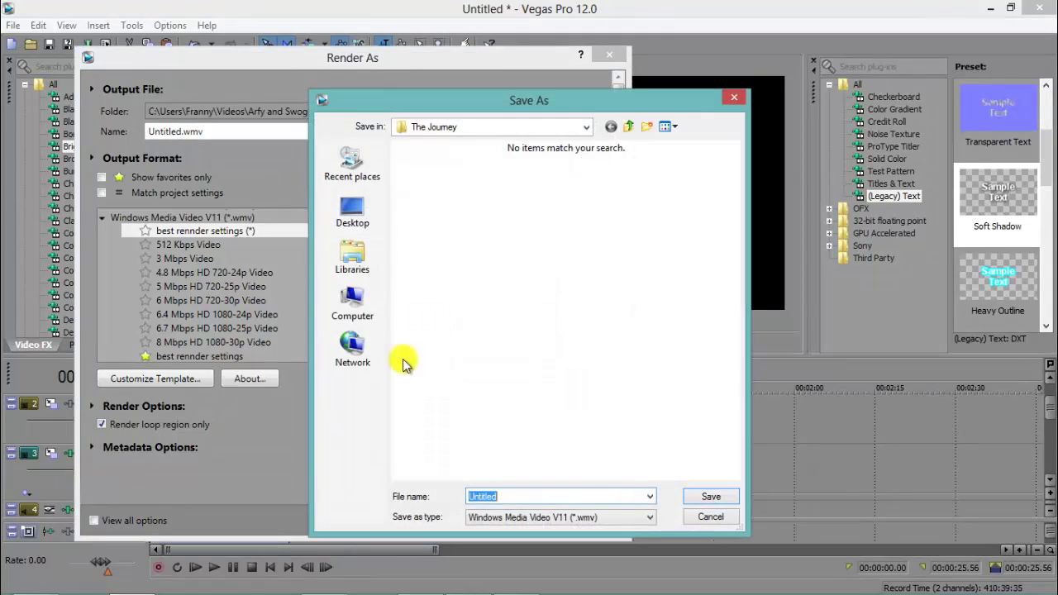
left_click(352, 302)
left_click(352, 256)
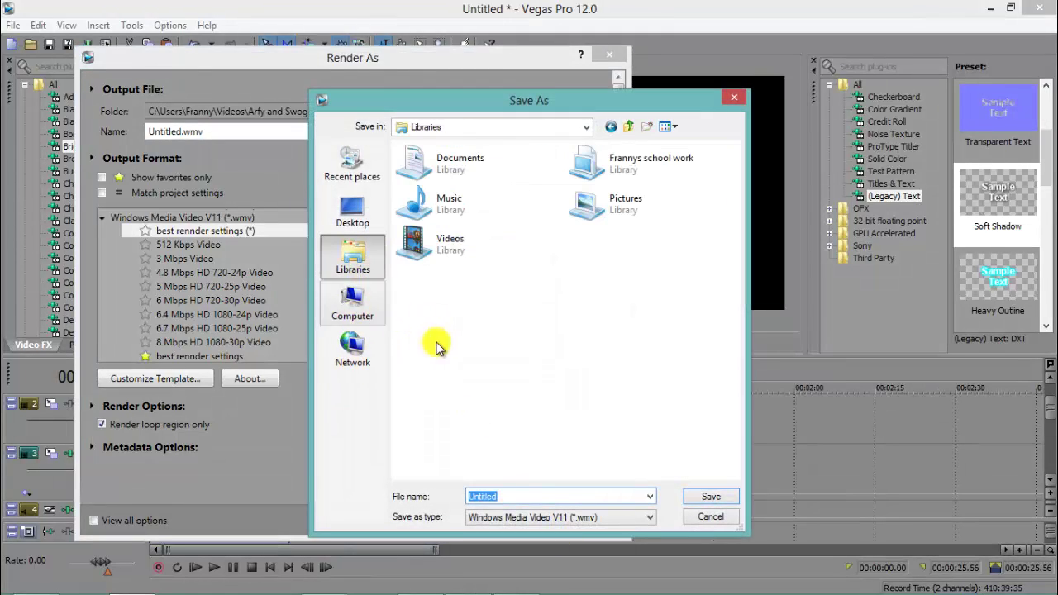
double_click(480, 248)
double_click(537, 496)
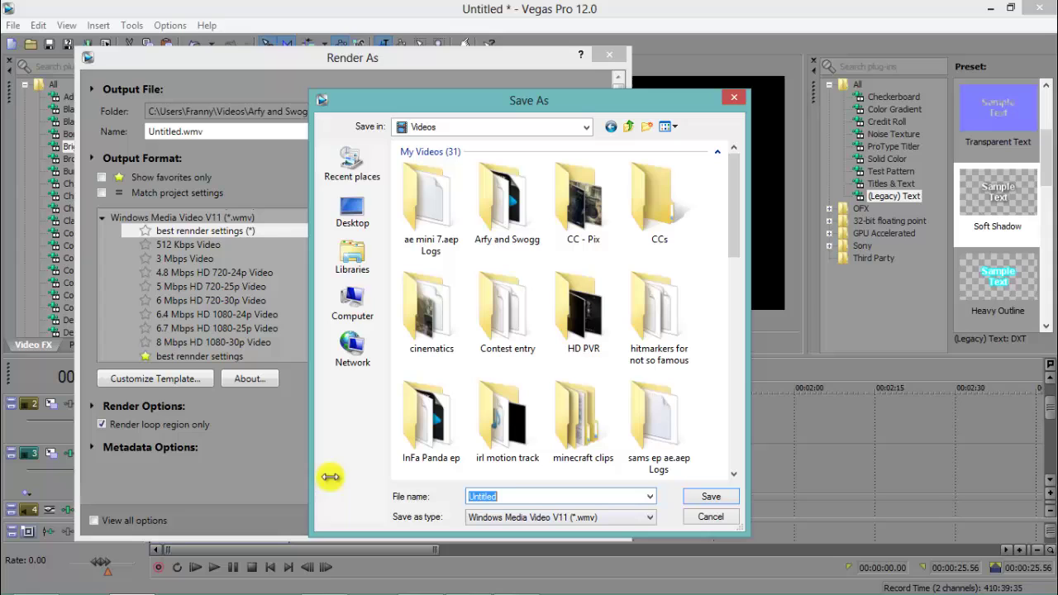
type("l")
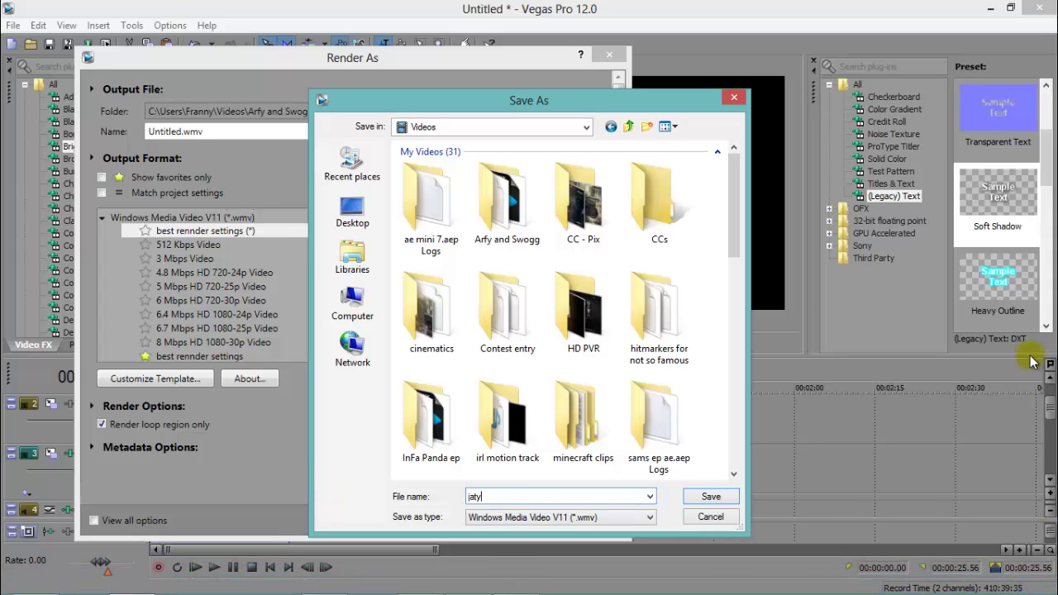
left_click(711, 496)
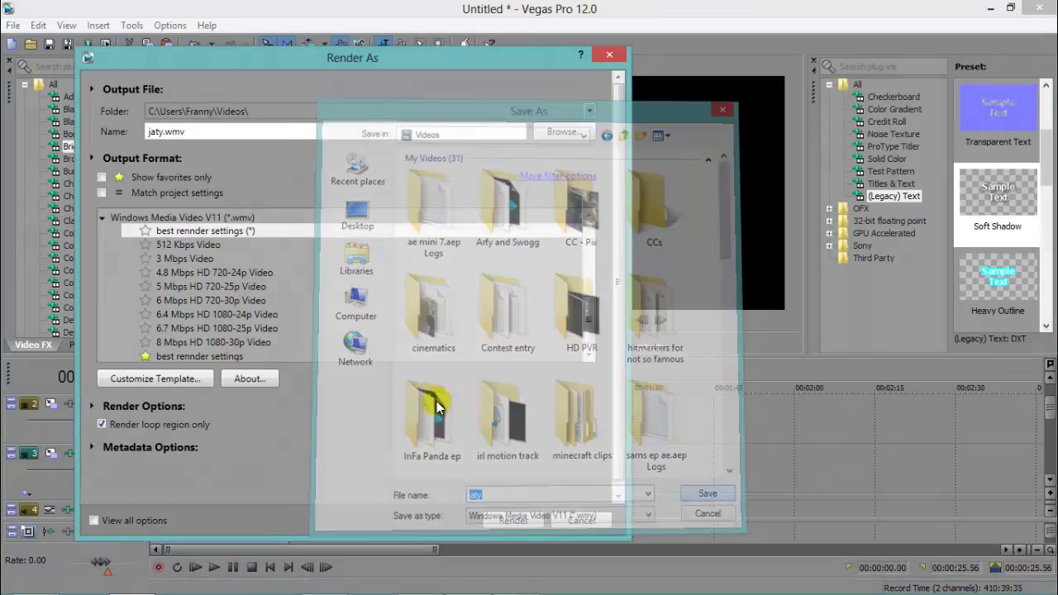
left_click(203, 232)
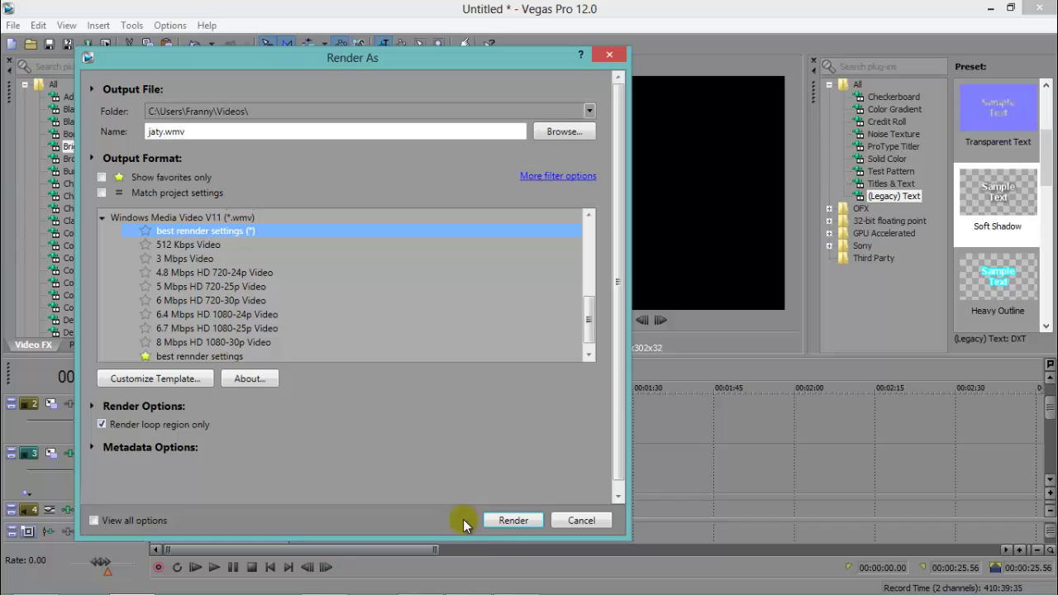
left_click(511, 519)
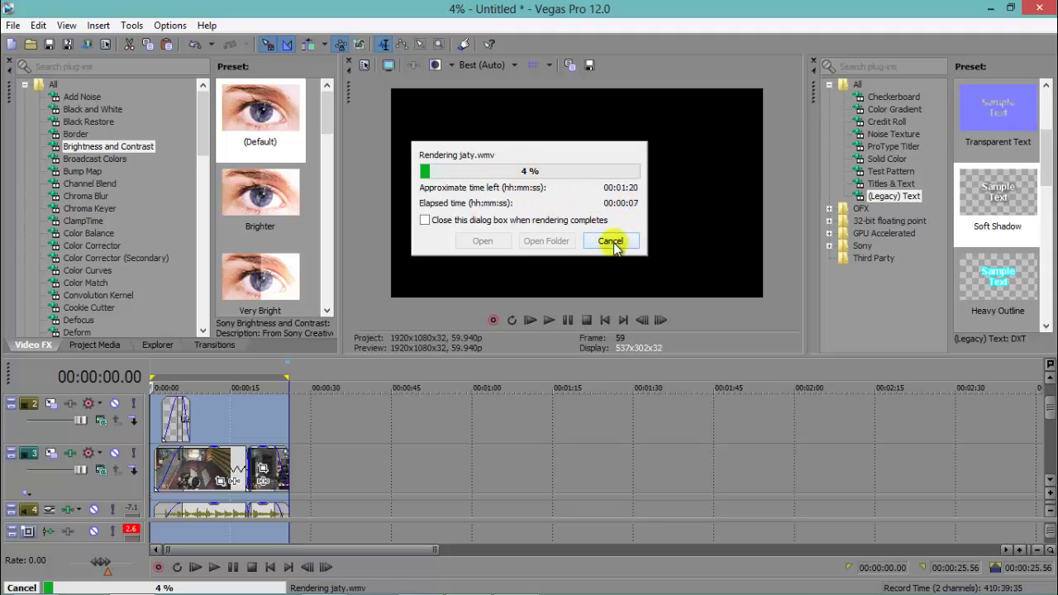
Cancel the jaty.wmv render at 4% complete
left_click(611, 242)
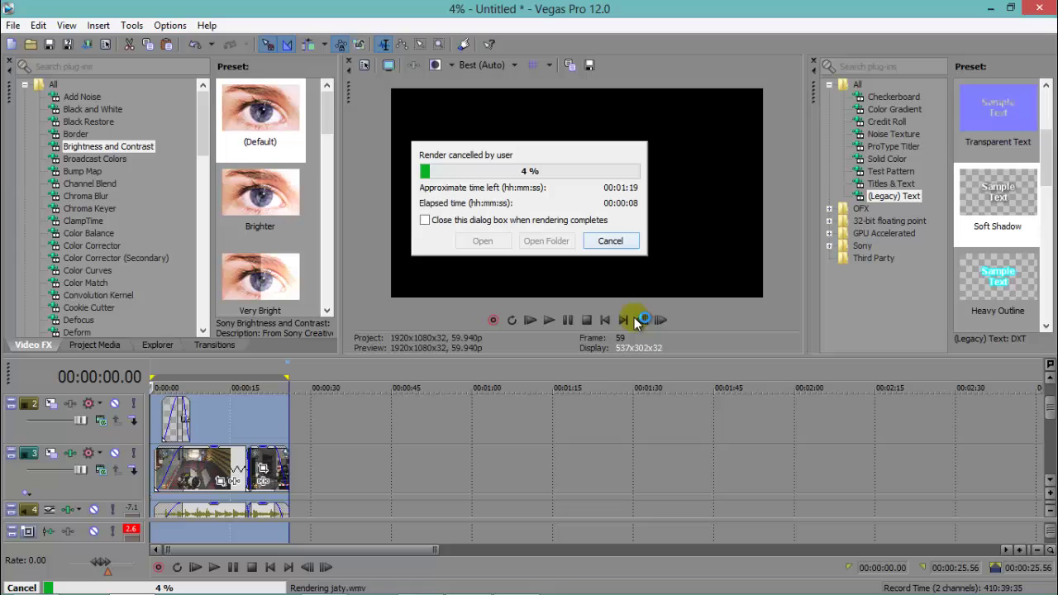
mouse_move(538, 589)
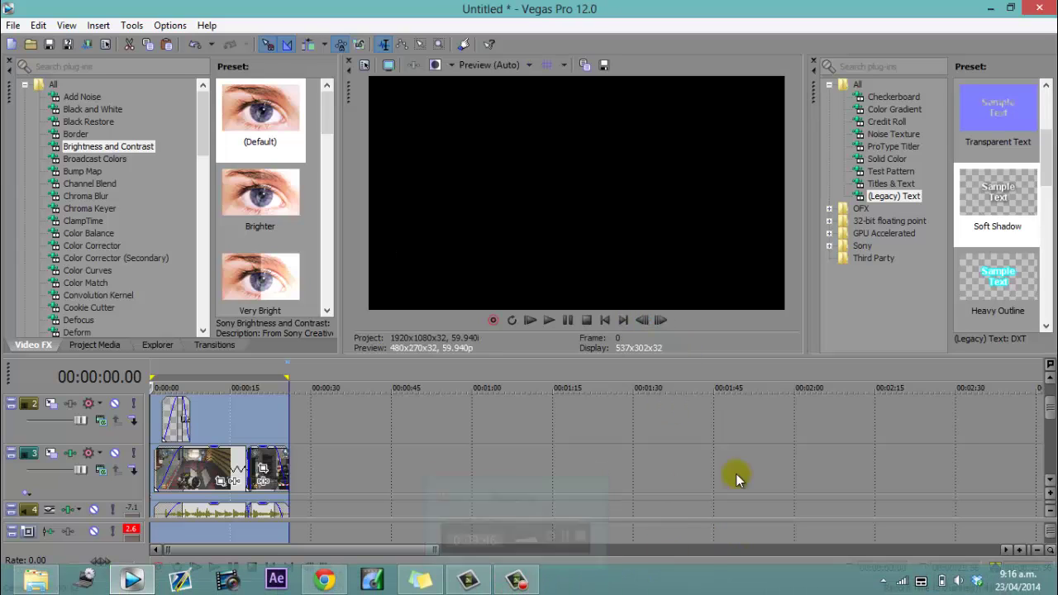
mouse_move(762, 585)
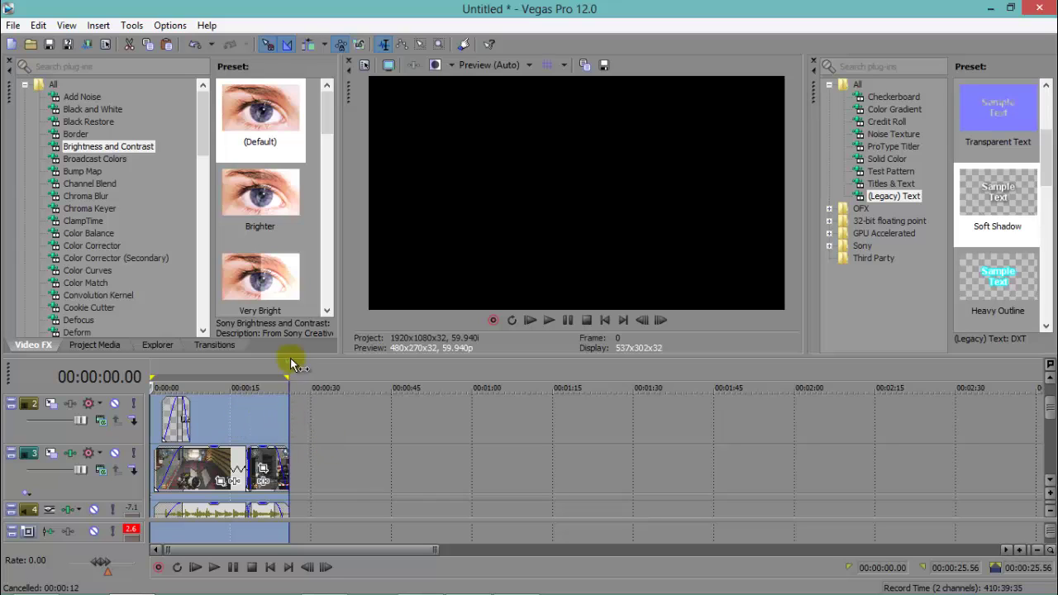
mouse_move(409, 588)
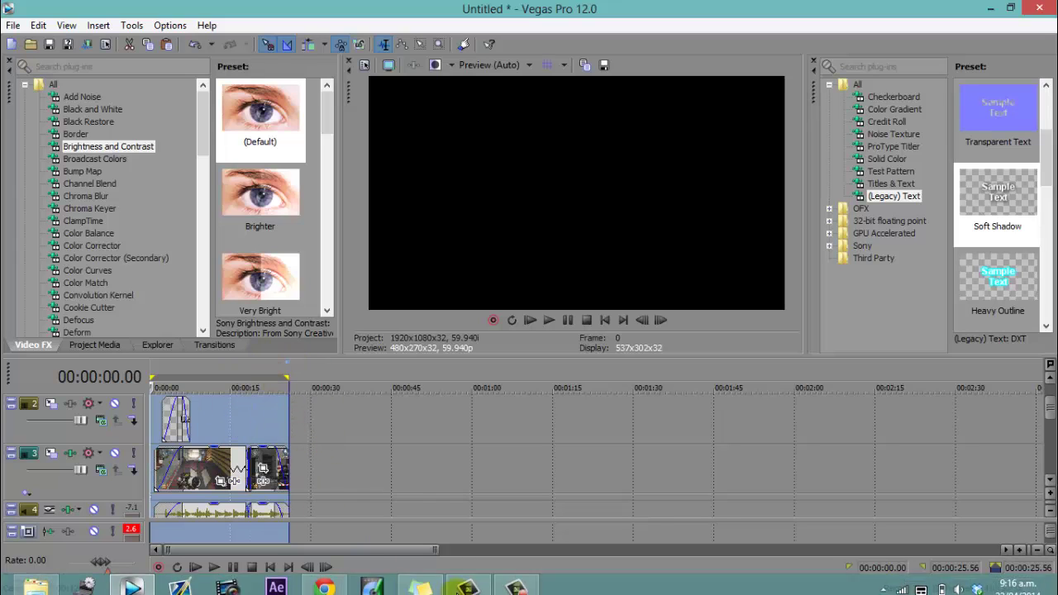
left_click(518, 583)
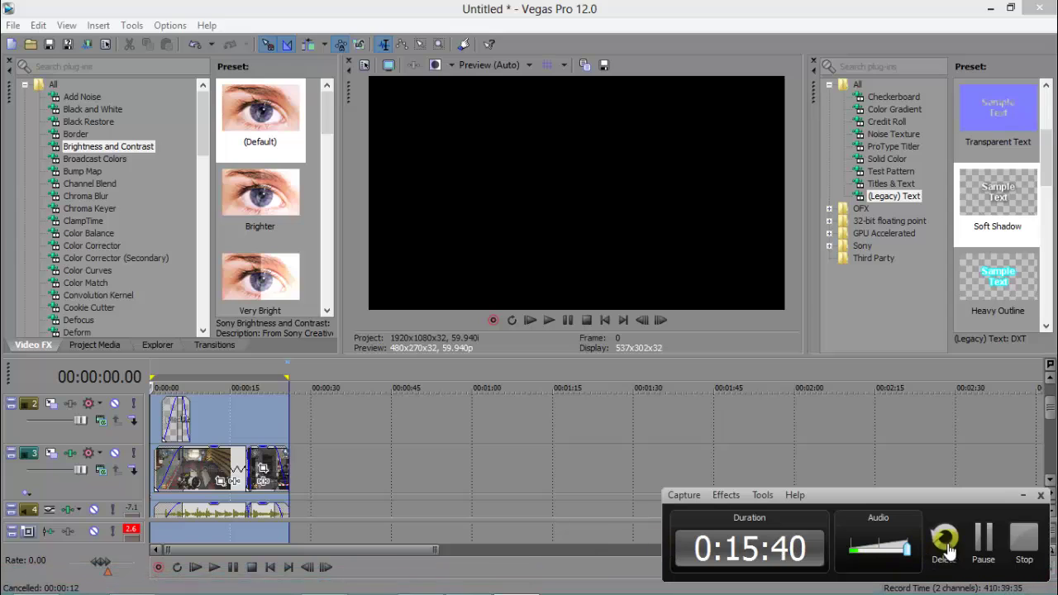